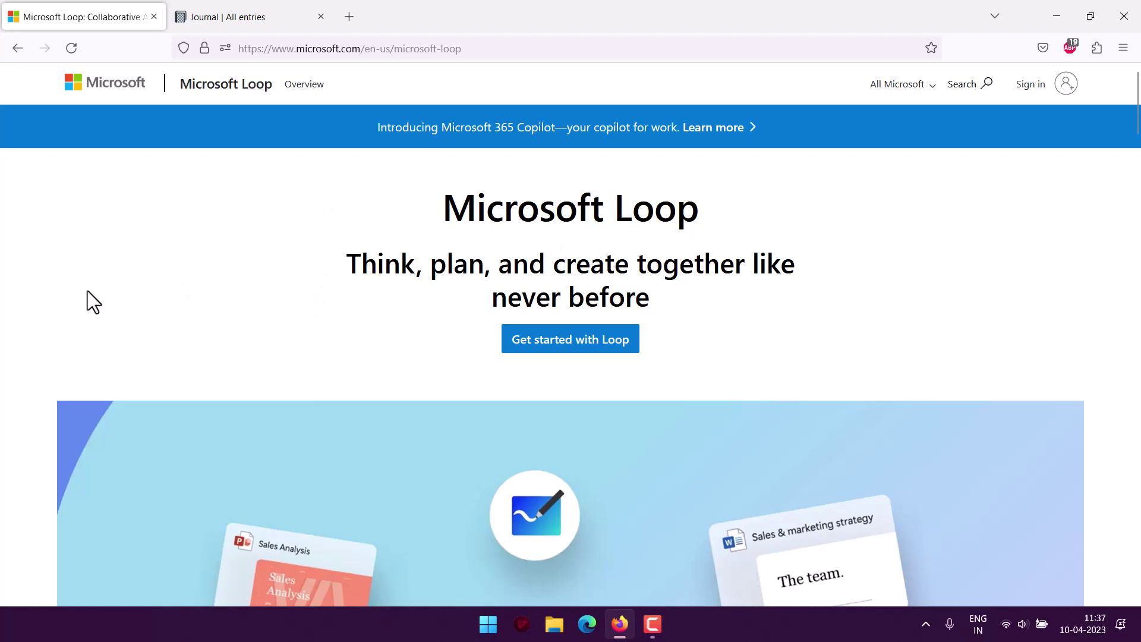
- Look over the Microsoft Loop product page and glance at the Journal page in Notion for comparison
scroll(87, 301, "down", 15)
scroll(2, 232, "down", 15)
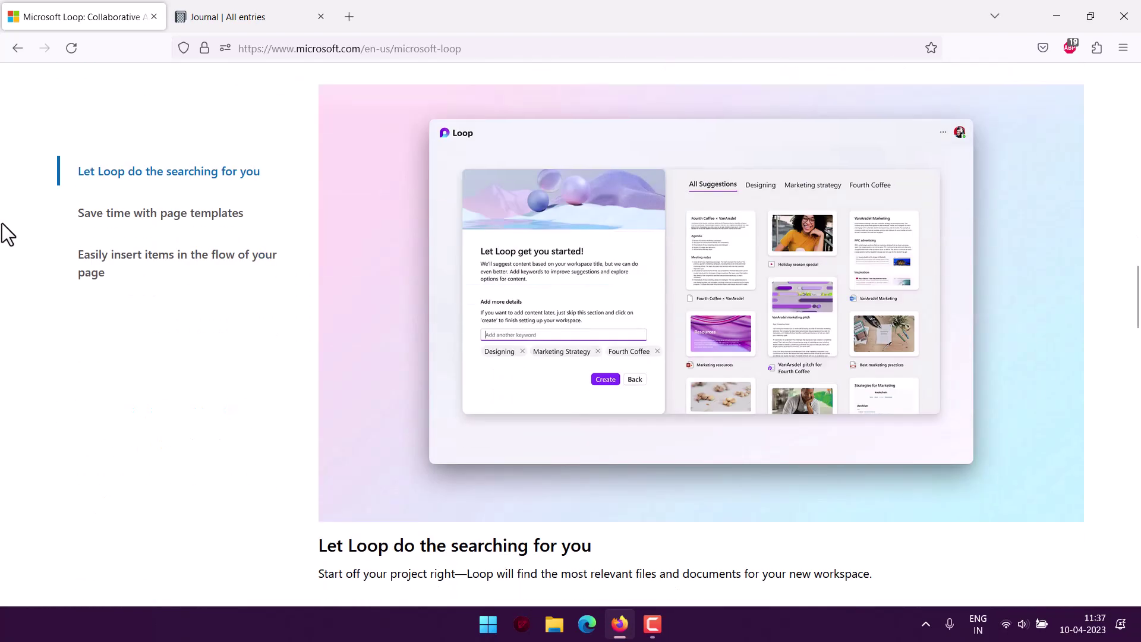
scroll(3, 215, "down", 20)
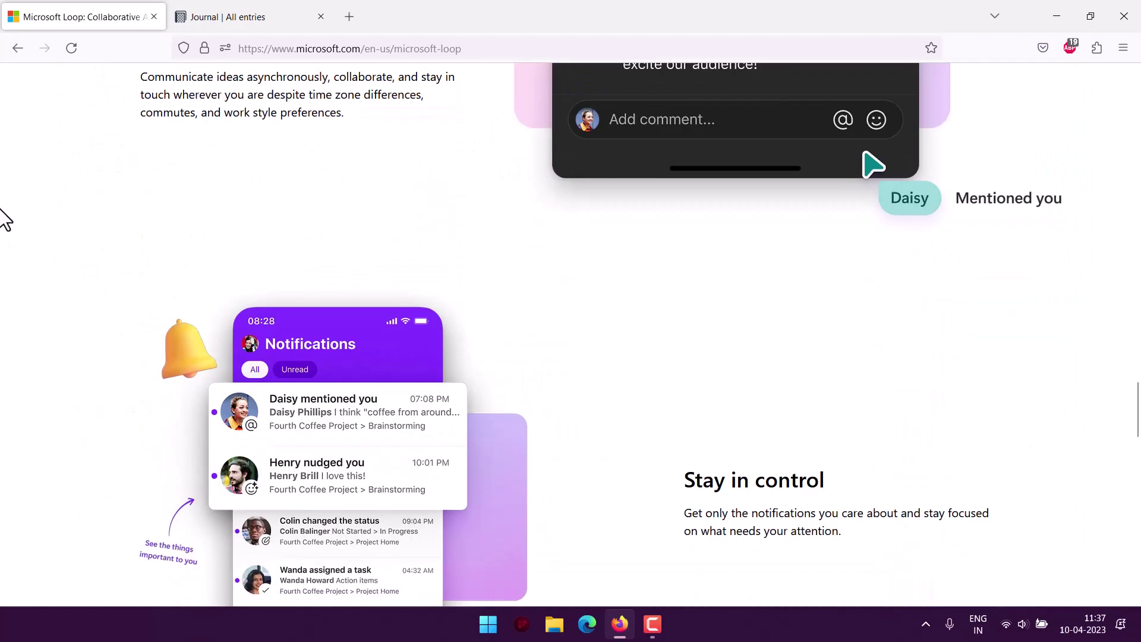
scroll(2, 215, "up", 5)
scroll(2, 215, "up", 20)
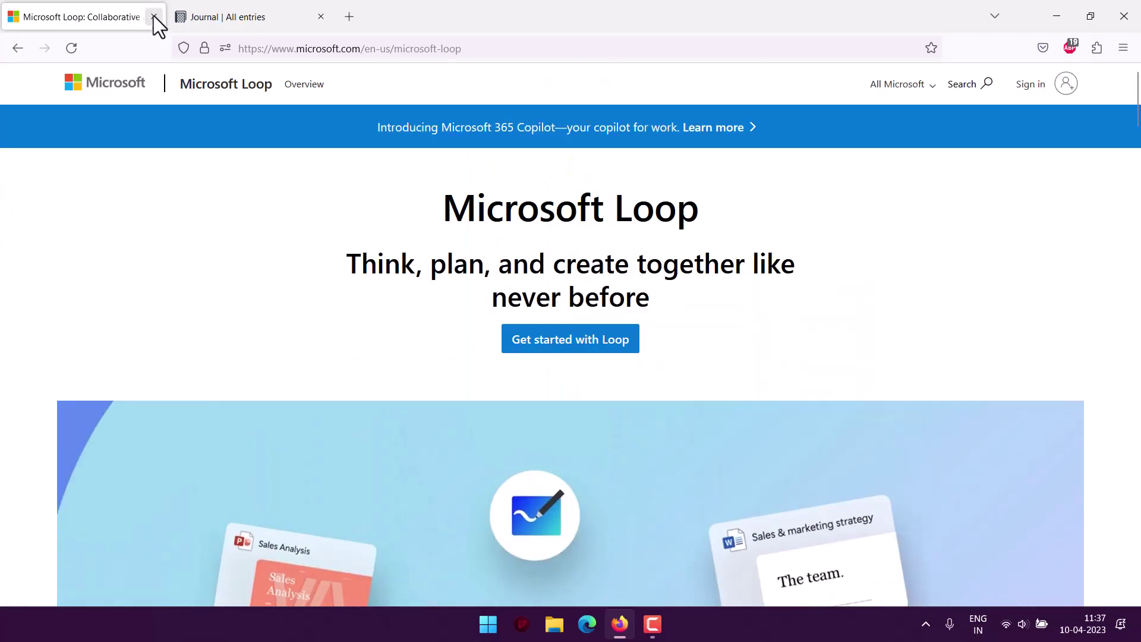
left_click(232, 16)
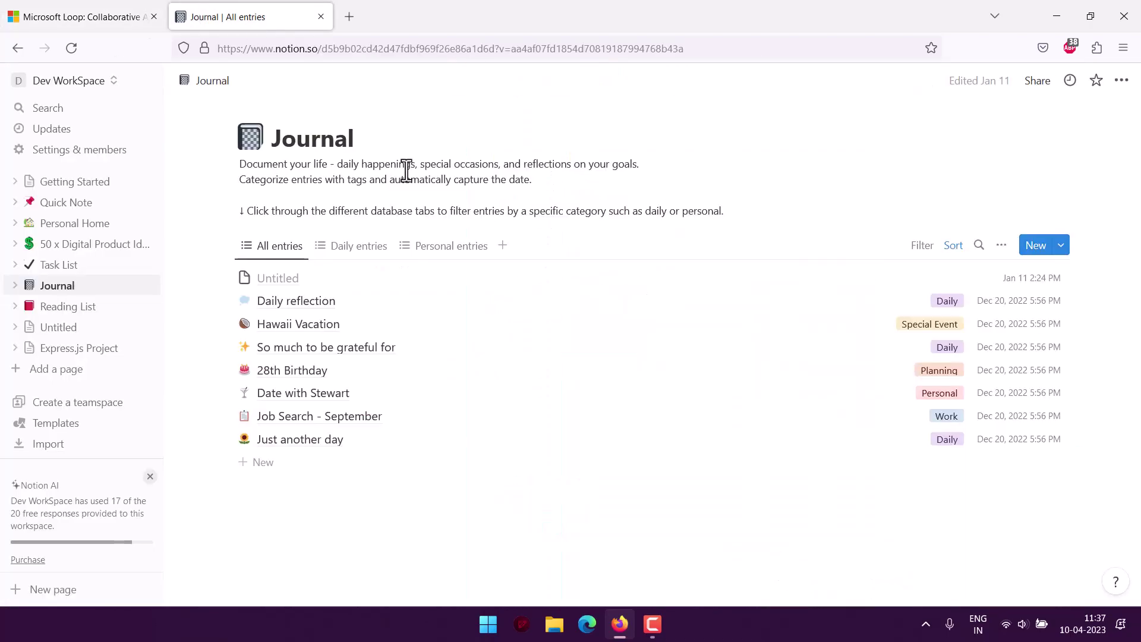
left_click(83, 18)
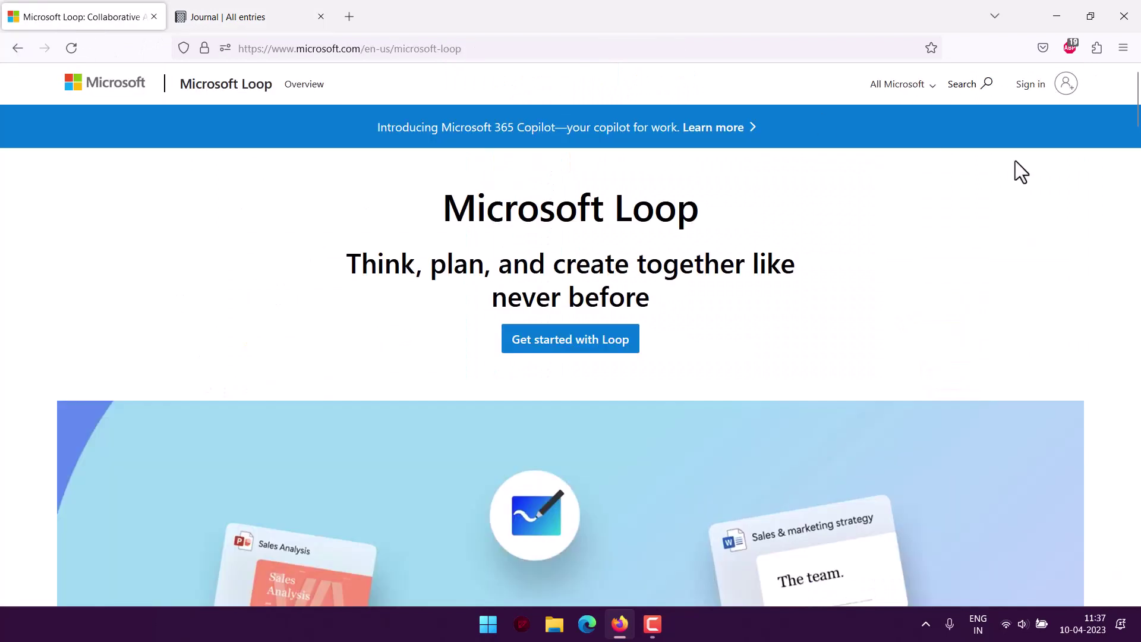
- Sign in to the Microsoft account, launch the Loop web app and close the product page
left_click(1028, 86)
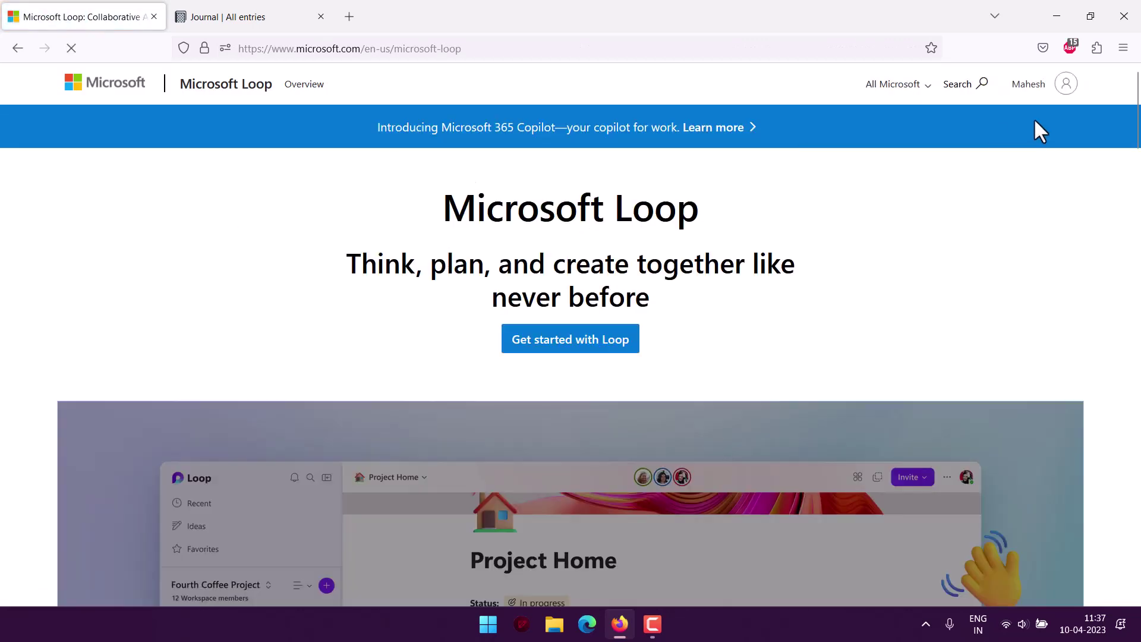
left_click(549, 355)
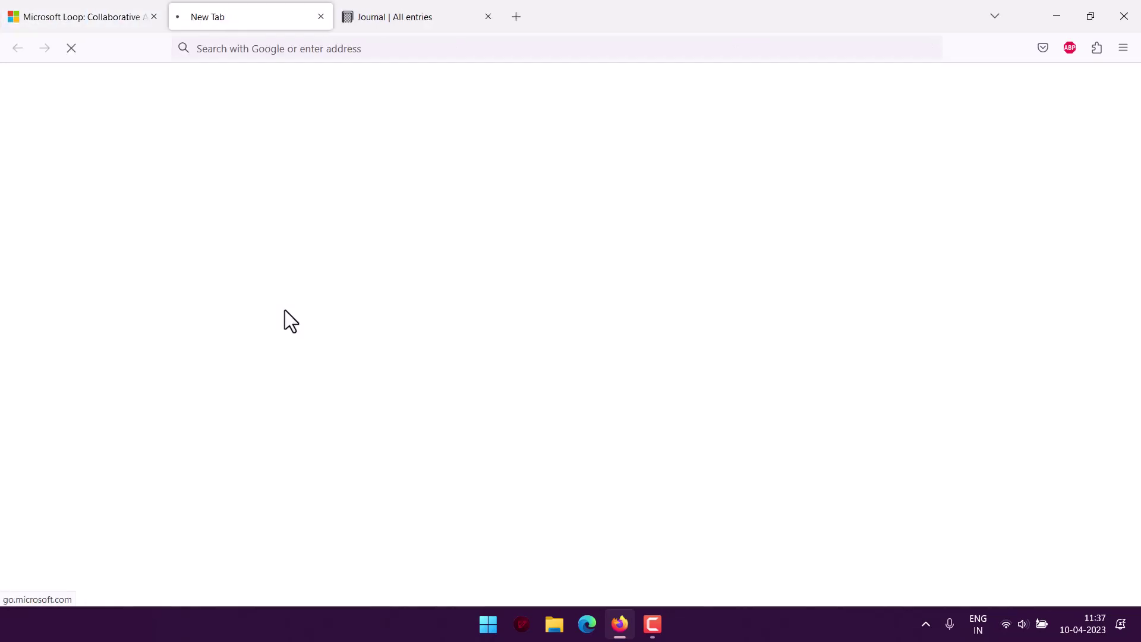
left_click(154, 17)
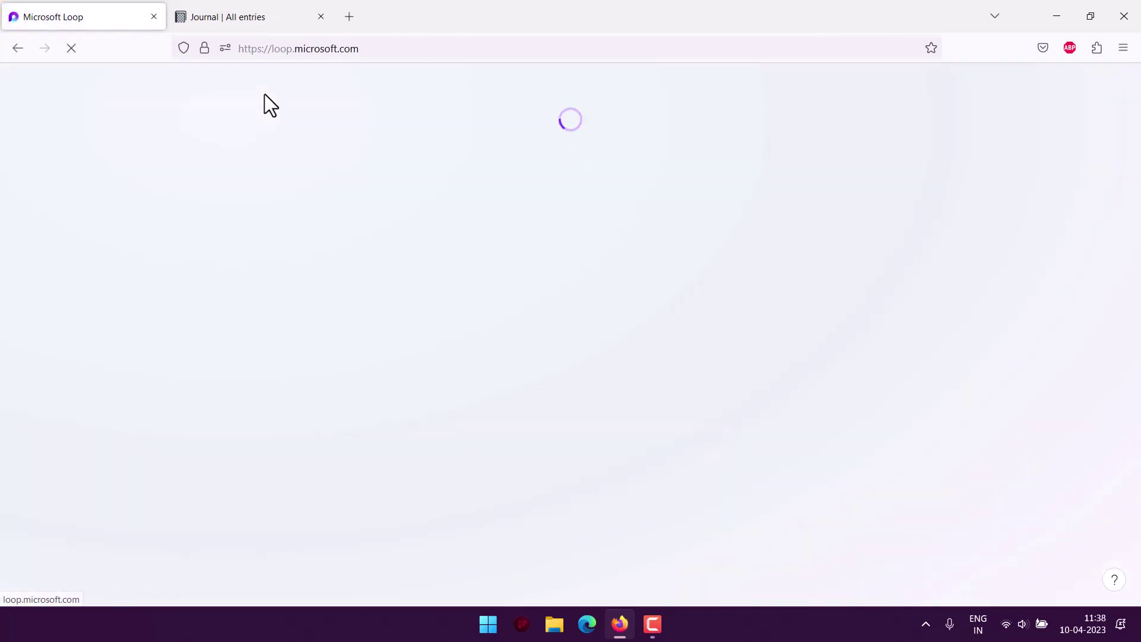
- Switch to Notion, view the Dev WorkSpace account options and add a new untitled page to the workspace
left_click(244, 21)
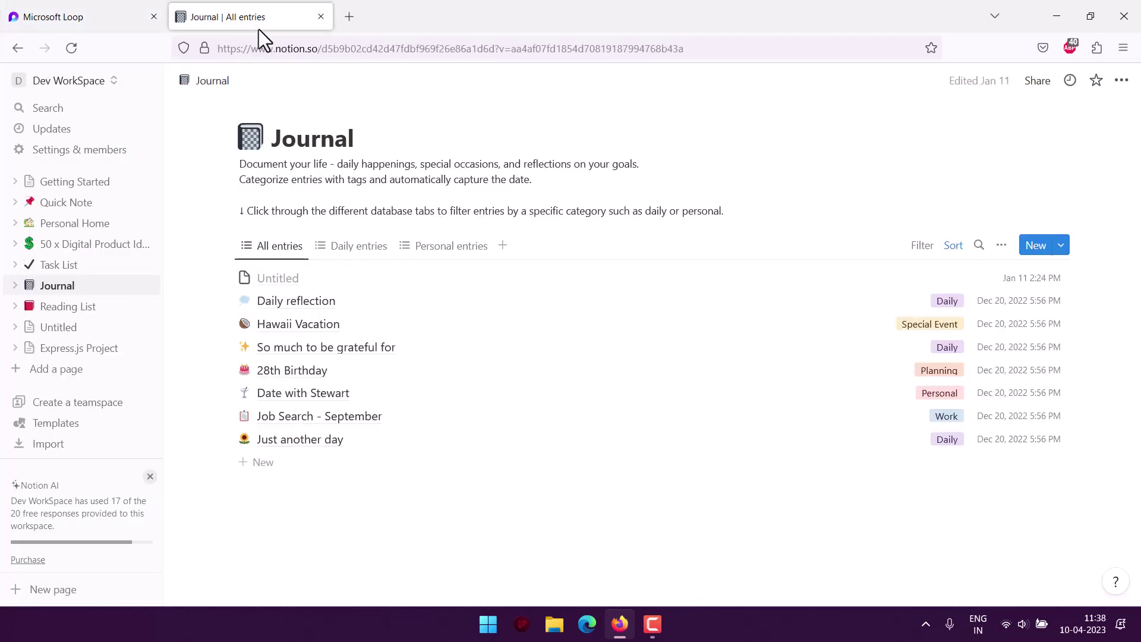
left_click(16, 82)
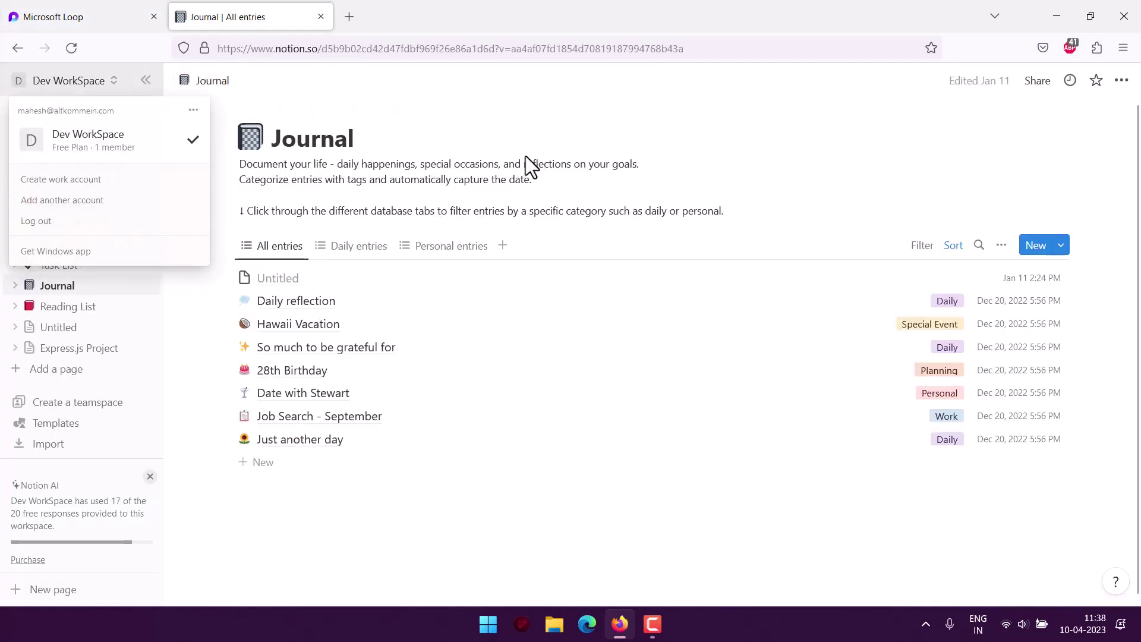
left_click(451, 141)
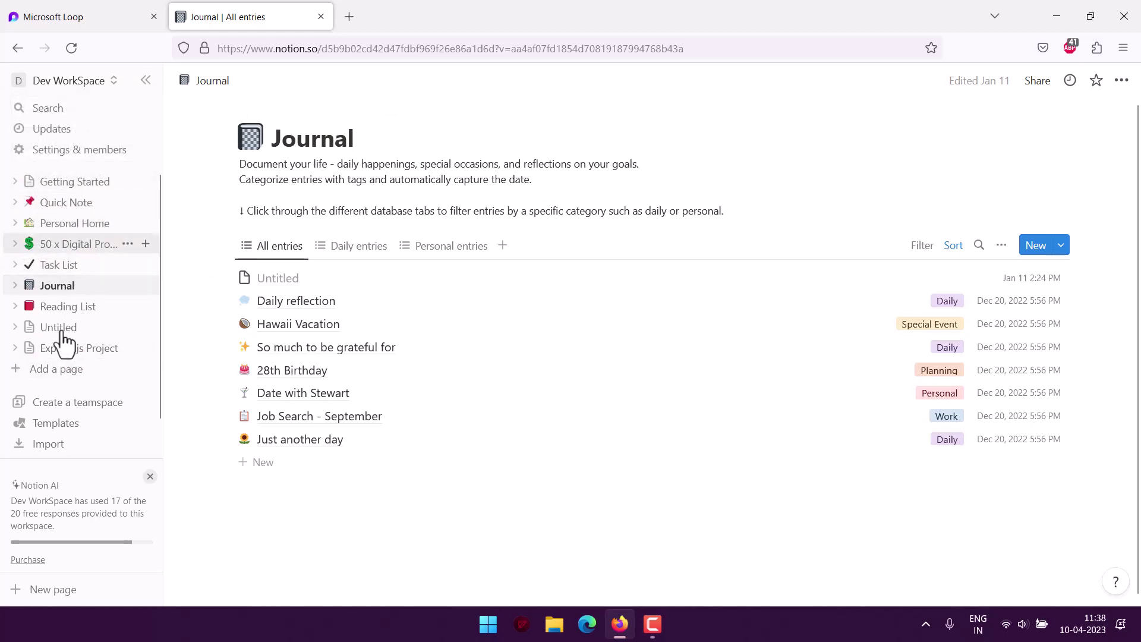
left_click(63, 371)
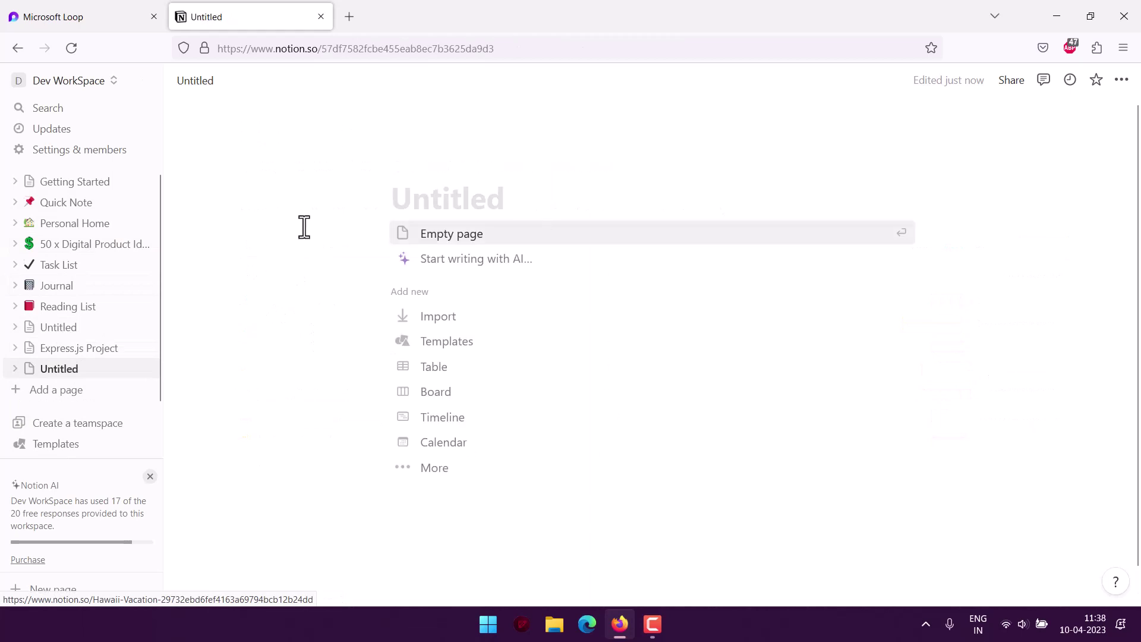
- Switch to Microsoft Loop and create a new workspace titled Devnami
left_click(82, 23)
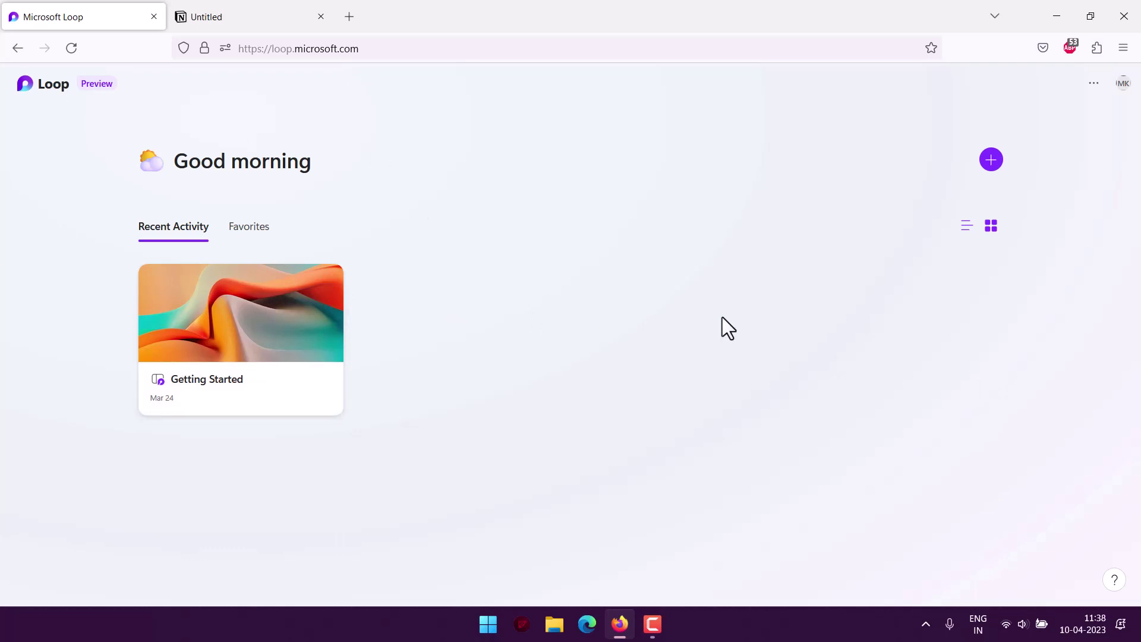
left_click(991, 161)
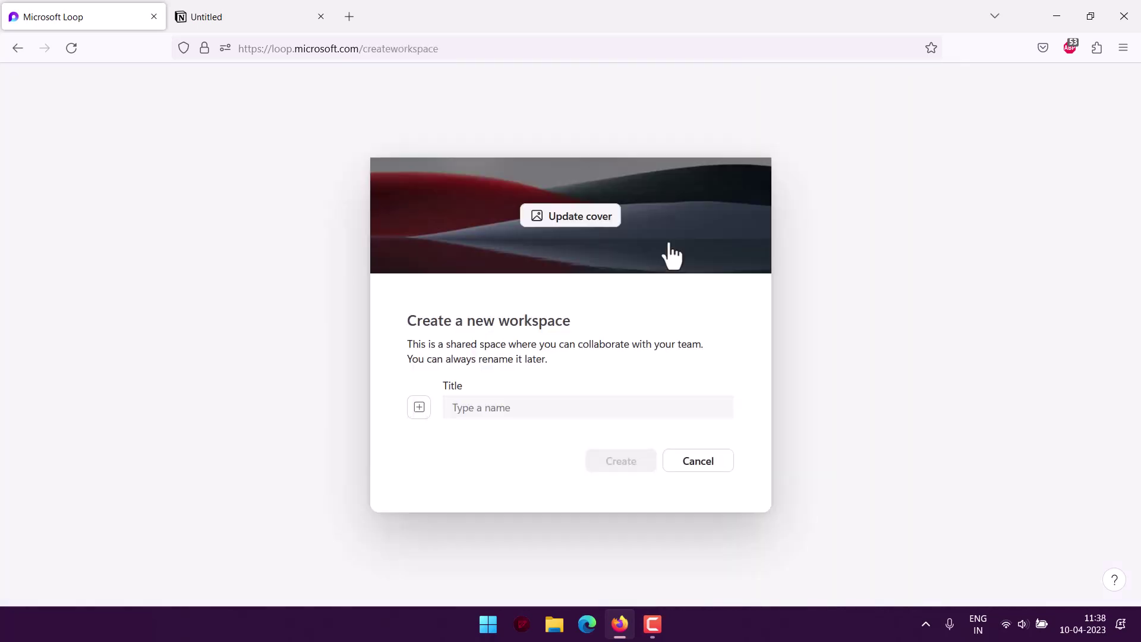
left_click(494, 409)
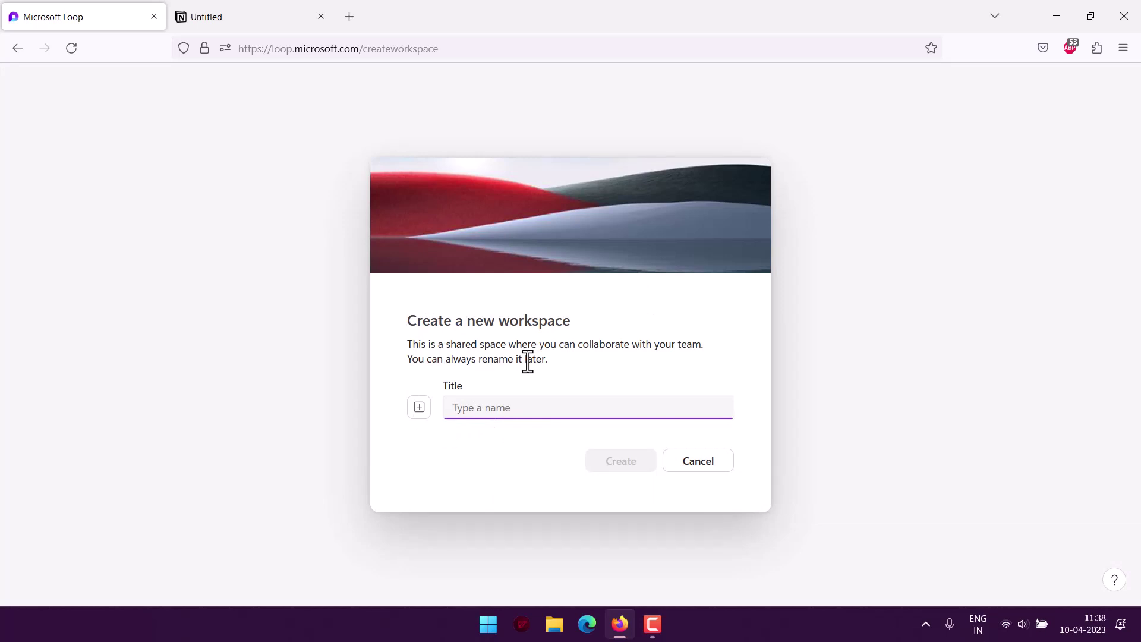
type("Devnami")
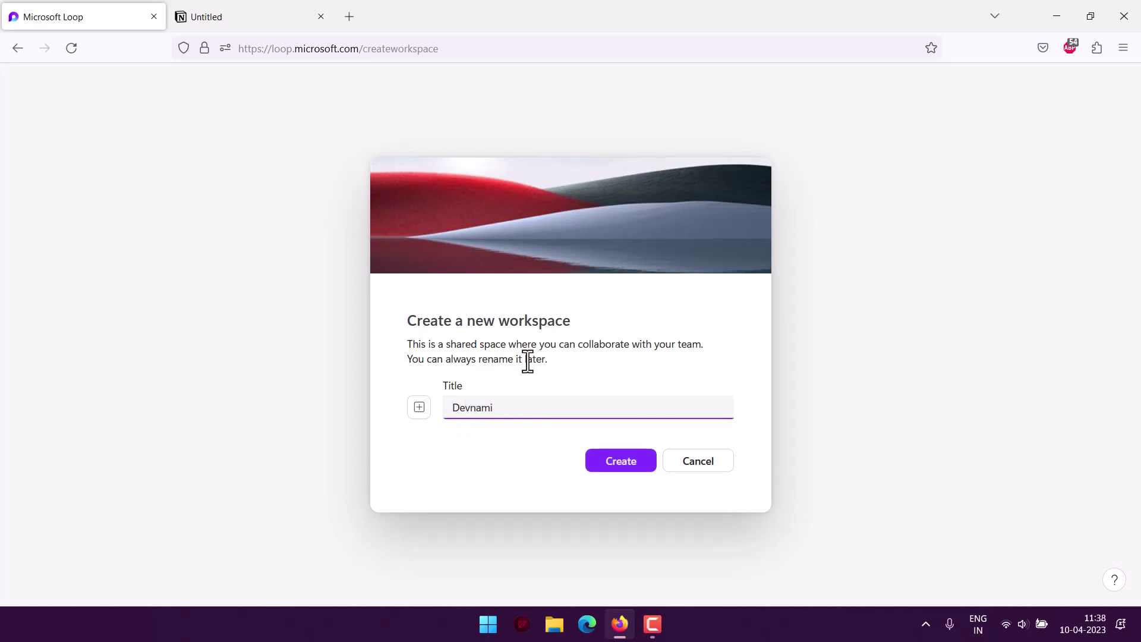
left_click(621, 462)
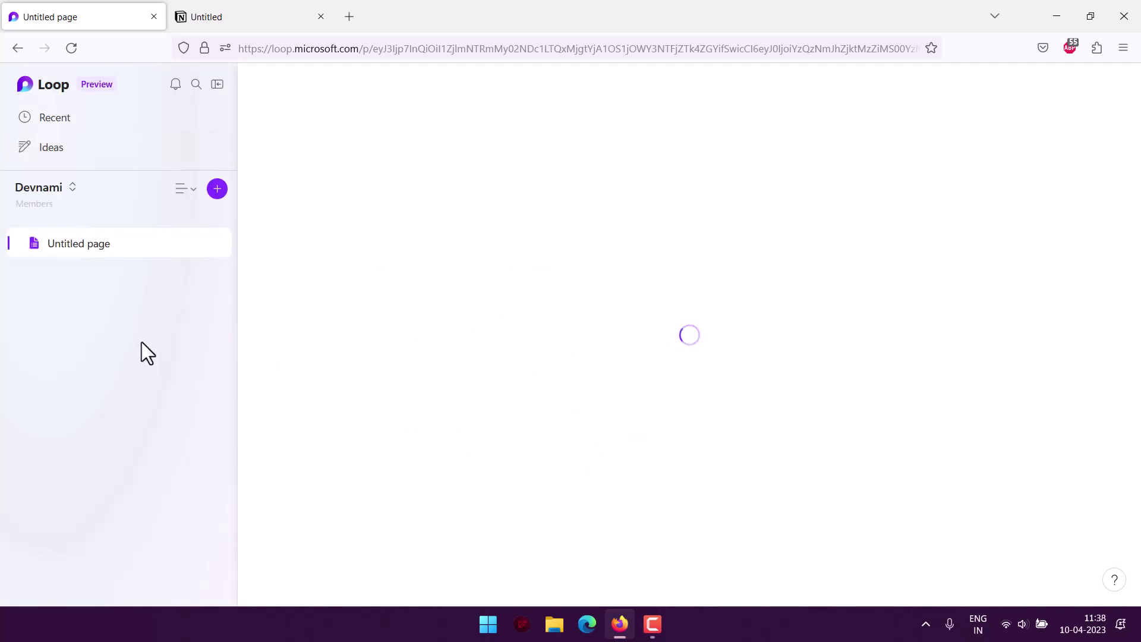
- Look over the new workspace's untitled page and its suggested templates
left_click(251, 11)
left_click(60, 12)
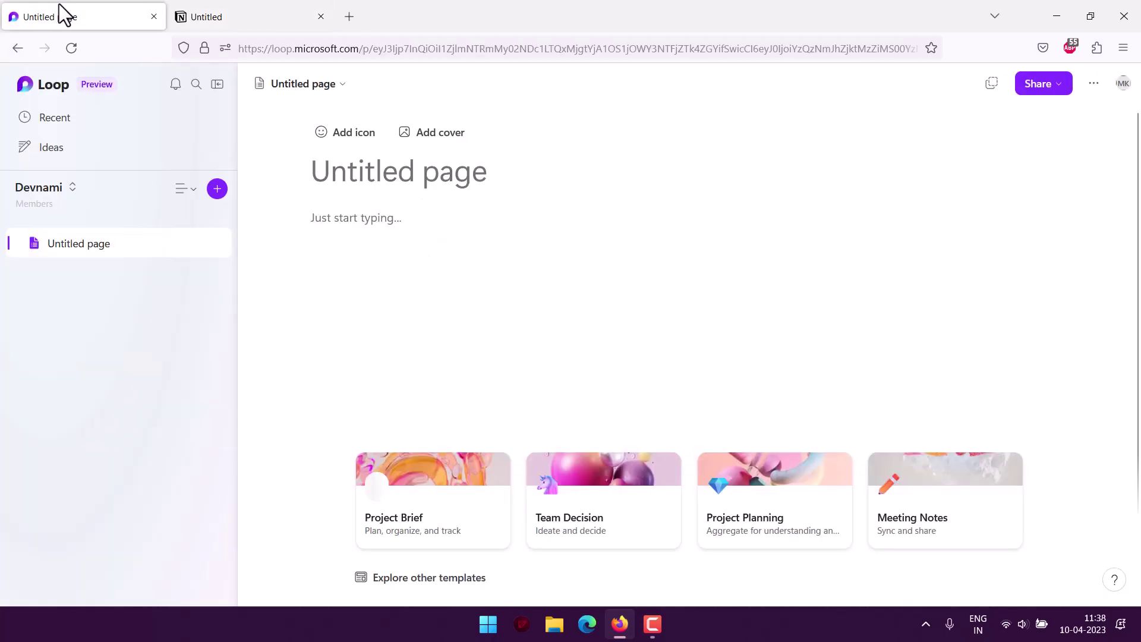
left_click(464, 174)
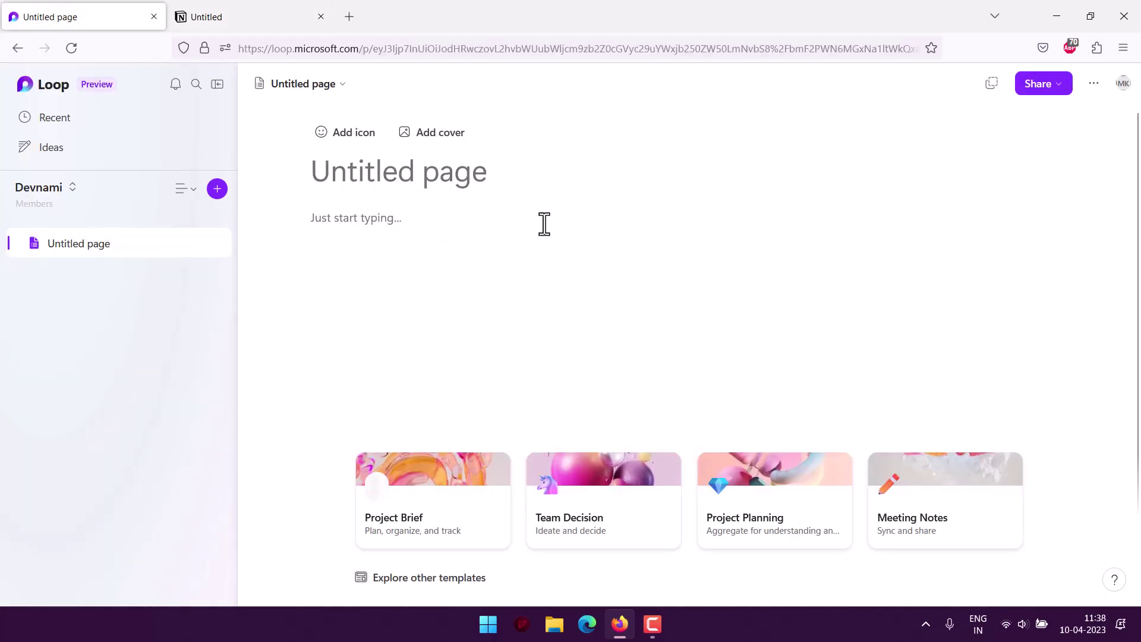
scroll(554, 245, "down", 2)
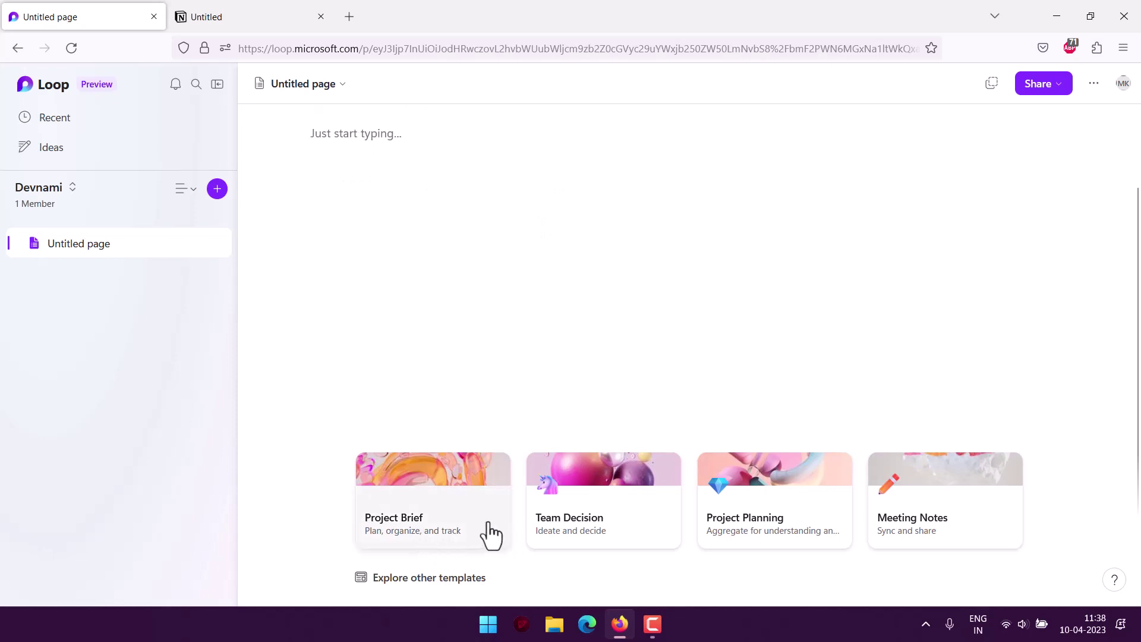
scroll(511, 262, "up", 2)
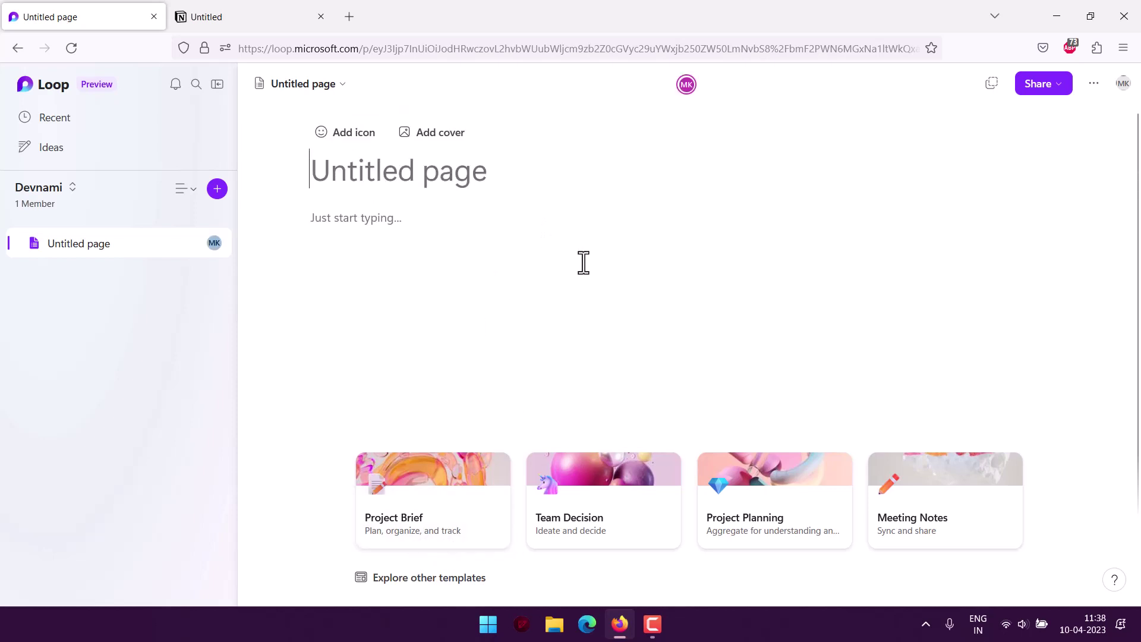
scroll(546, 266, "down", 2)
scroll(556, 264, "up", 2)
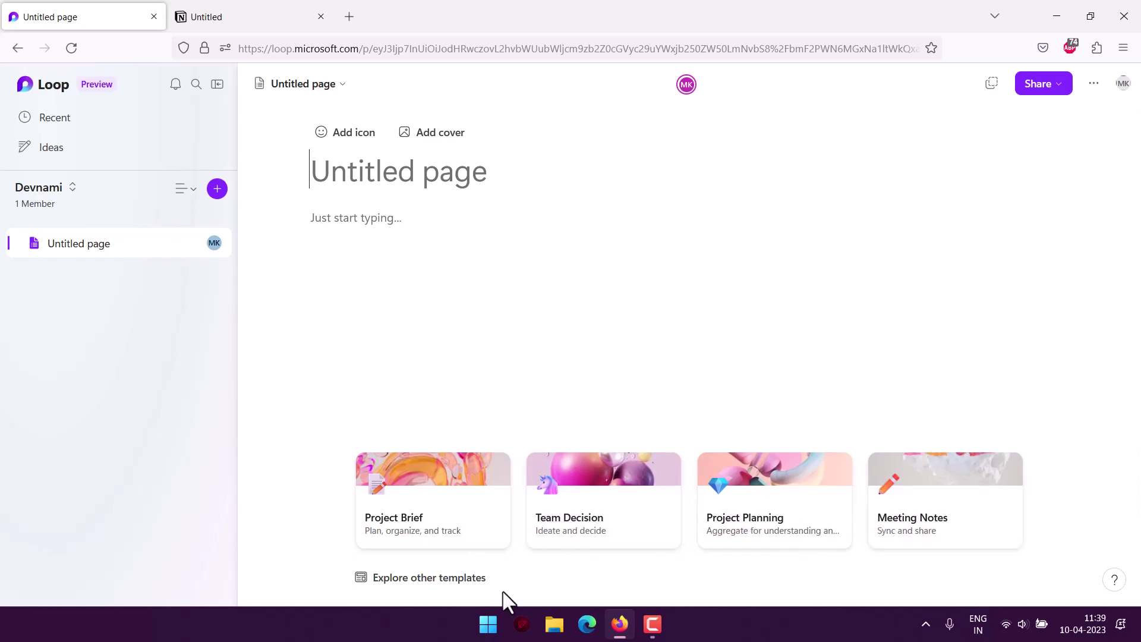
- Open the template gallery and examine the full Project Brief template
left_click(417, 580)
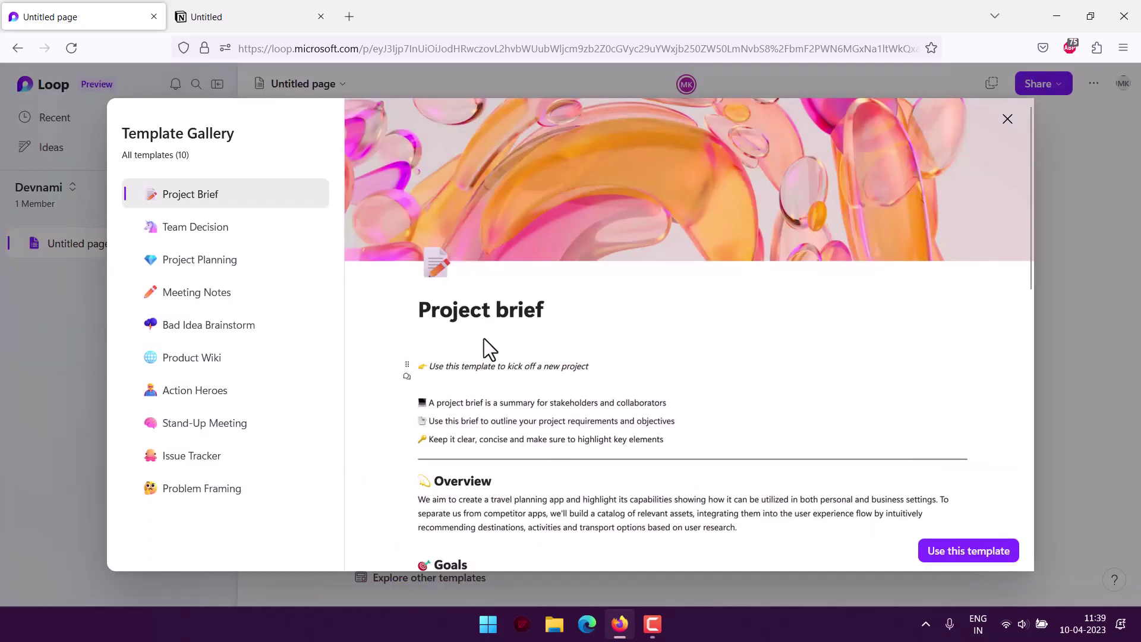
scroll(433, 377, "down", 3)
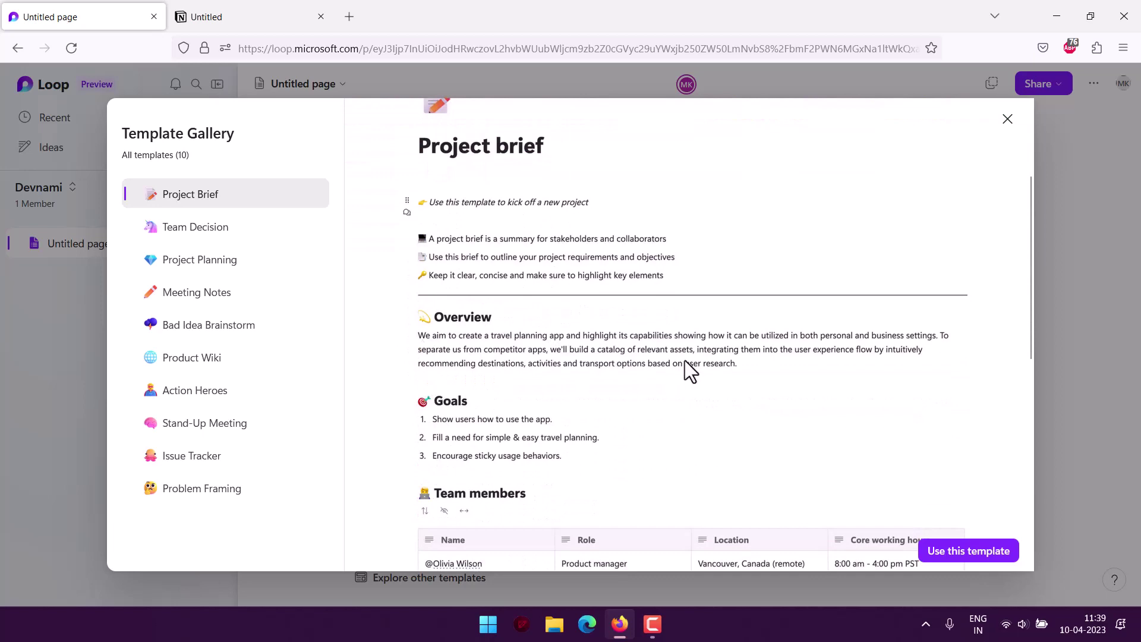
scroll(684, 361, "down", 8)
scroll(684, 360, "up", 7)
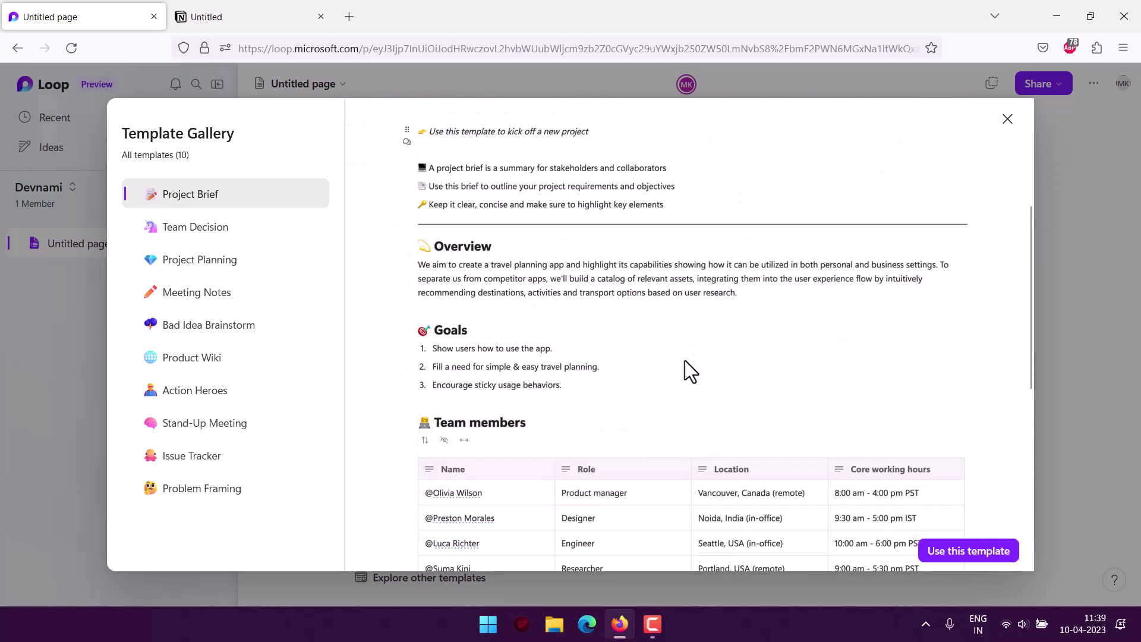
scroll(685, 360, "up", 4)
scroll(685, 360, "down", 9)
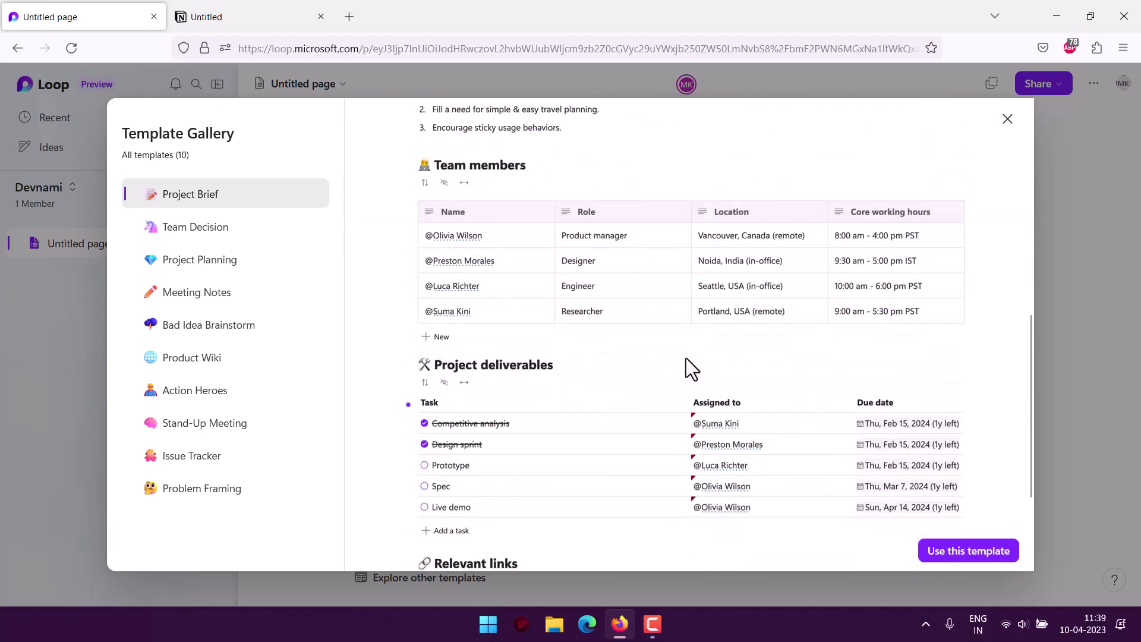
scroll(686, 359, "down", 3)
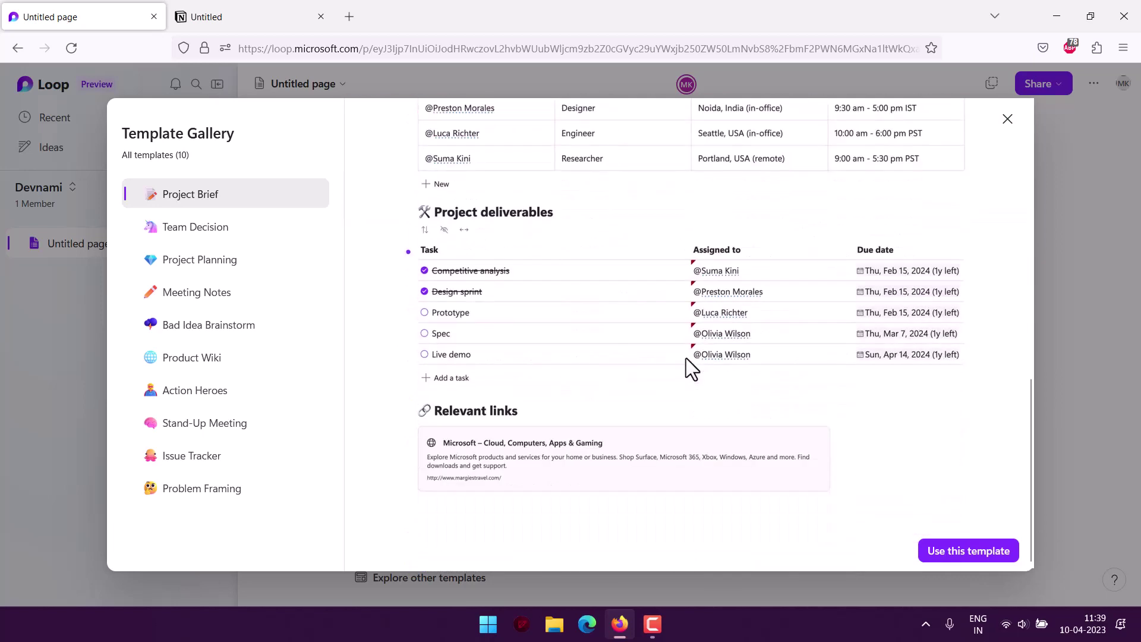
- Preview the Team Decision, Project Planning, Meeting Notes and Issue Tracker templates, and close the gallery without using one
left_click(189, 225)
left_click(283, 266)
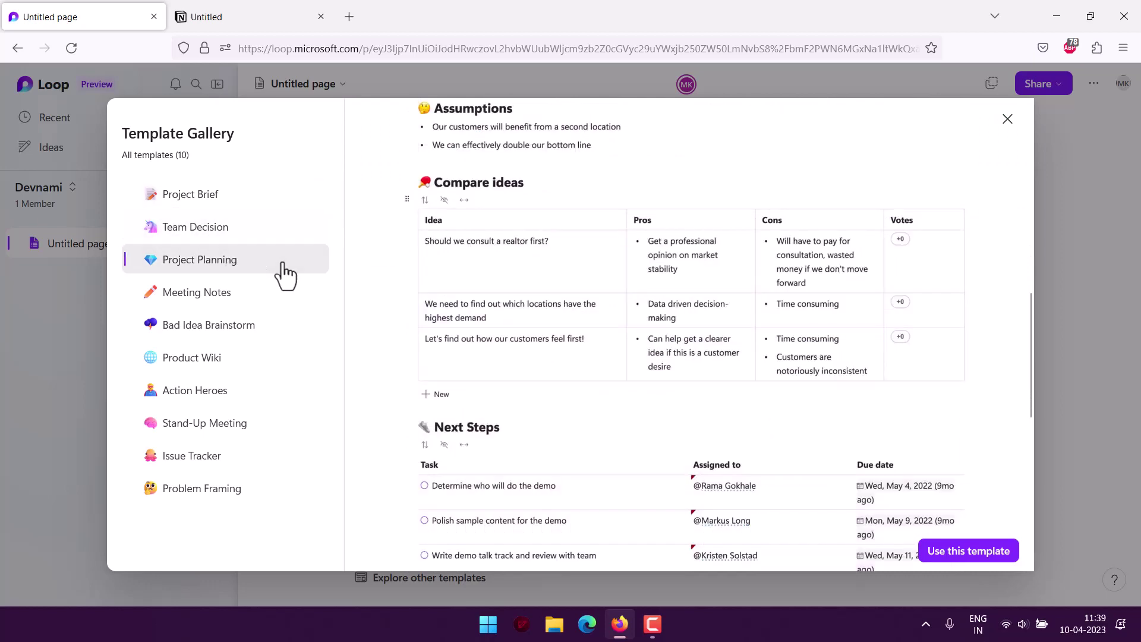
left_click(325, 295)
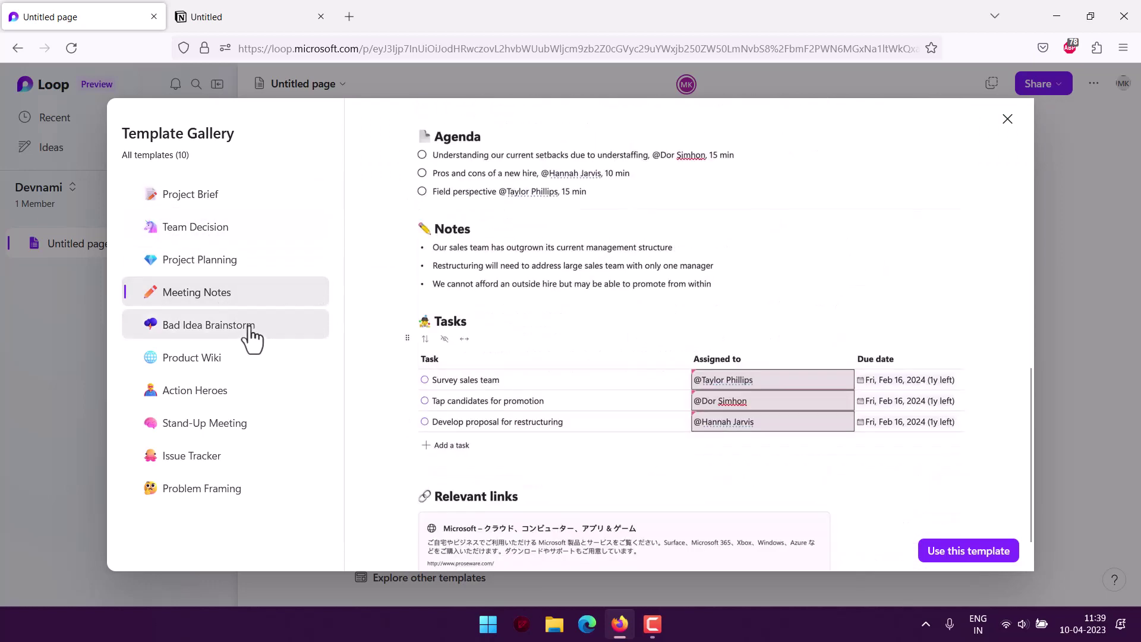
left_click(214, 458)
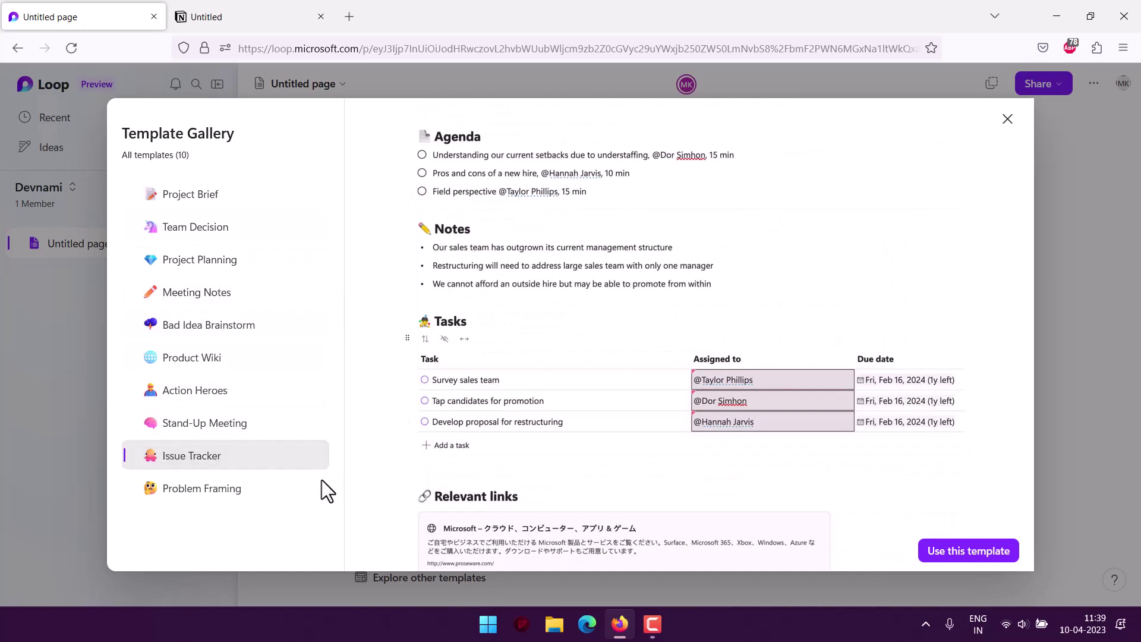
scroll(699, 364, "up", 10)
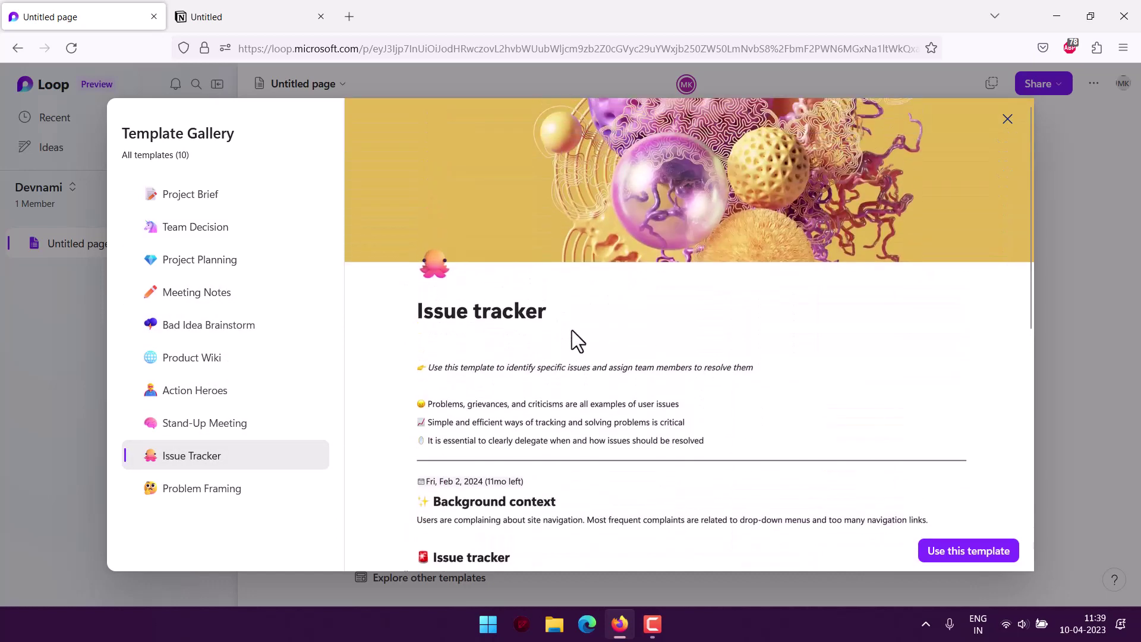
left_click(1025, 116)
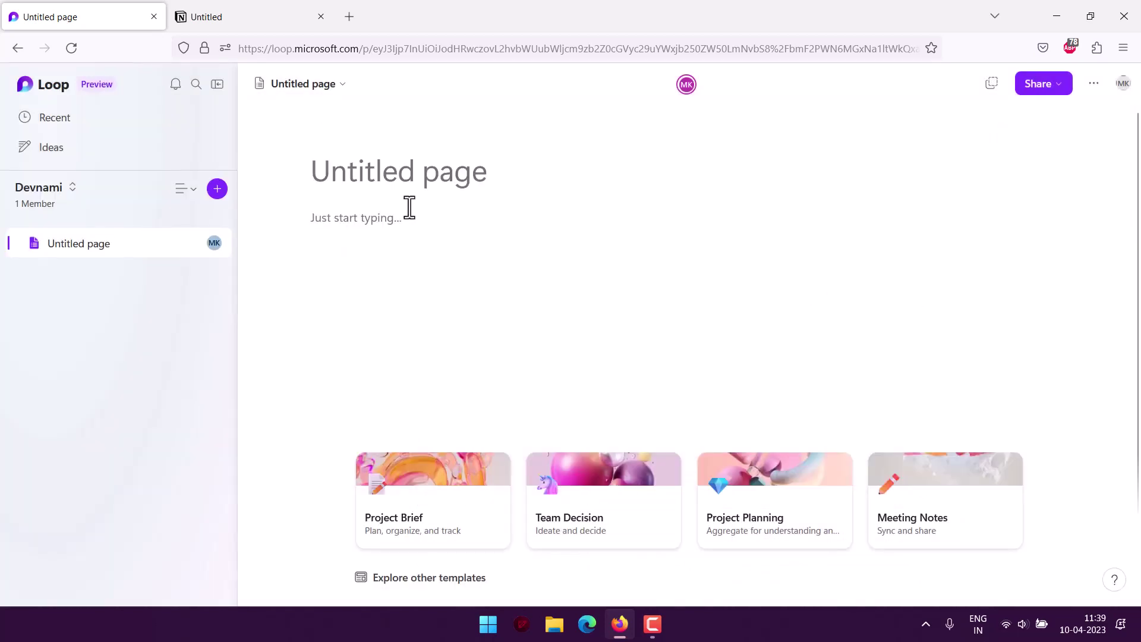
- Title the untitled page Demo and place the cursor in its empty body
mouse_move(334, 175)
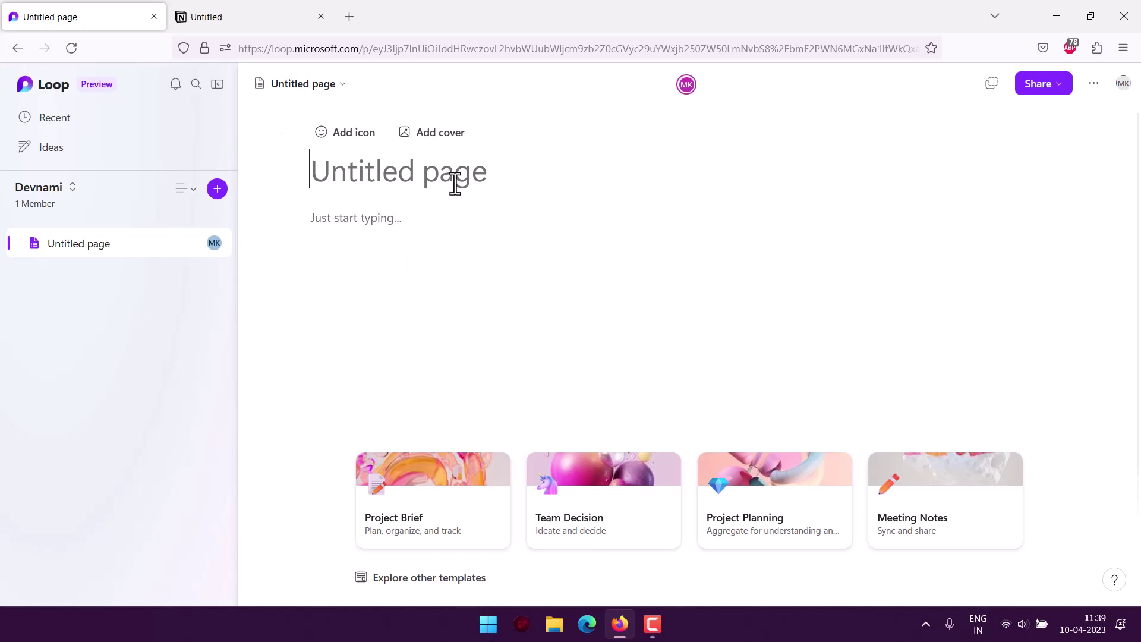
type("Demo")
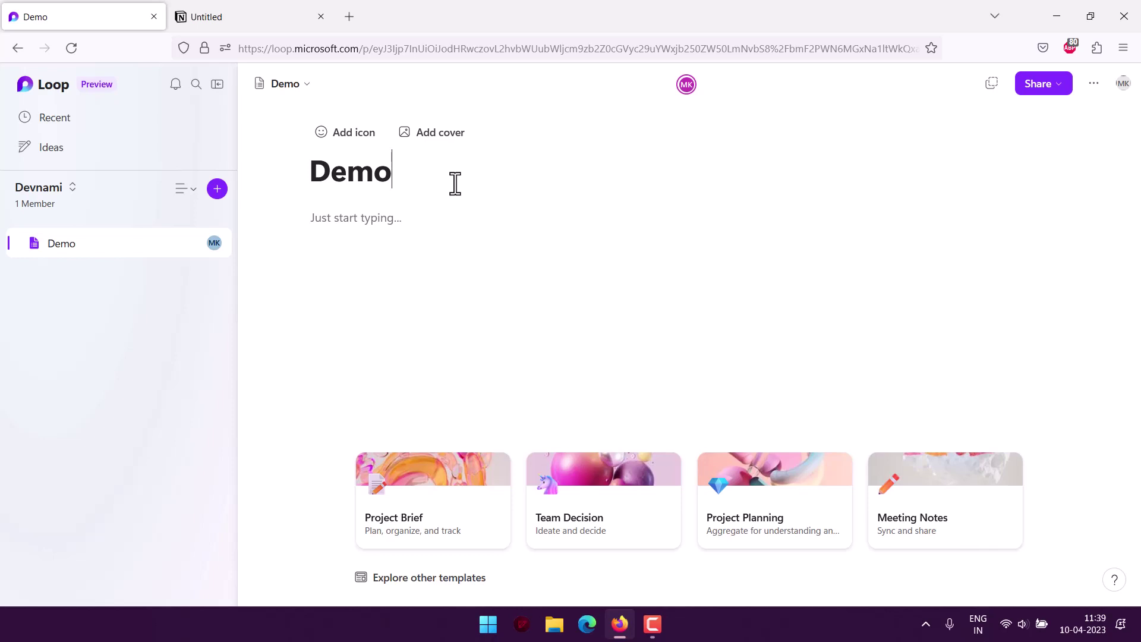
left_click(327, 220)
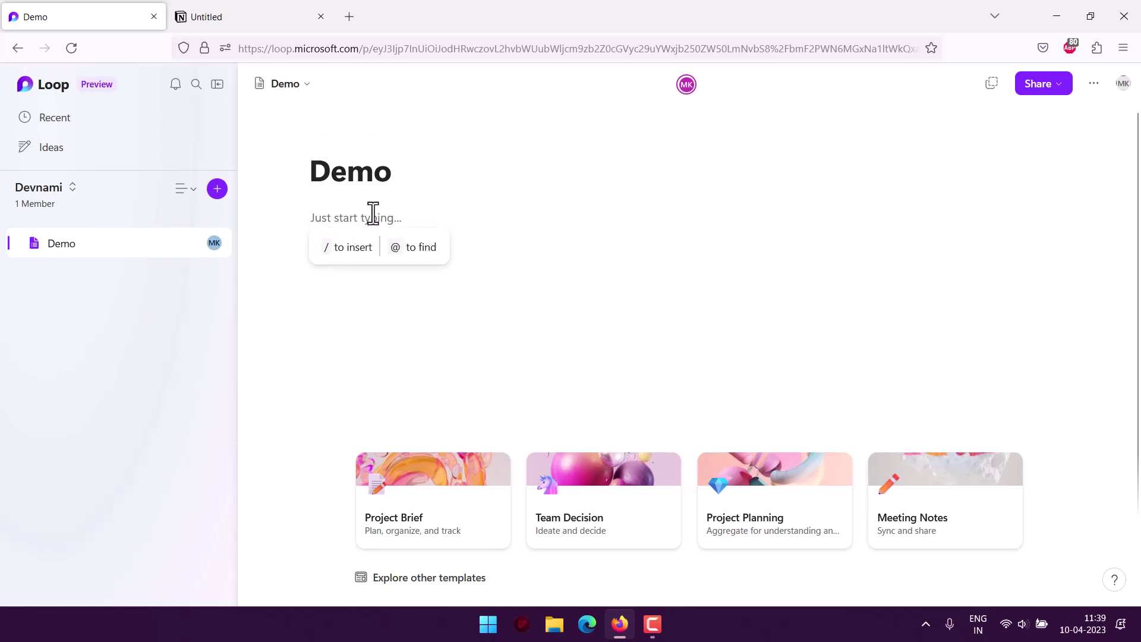
- Examine the people-mention suggestions and the full list of insertable elements in the Demo page's body, leaving the body empty
type("@")
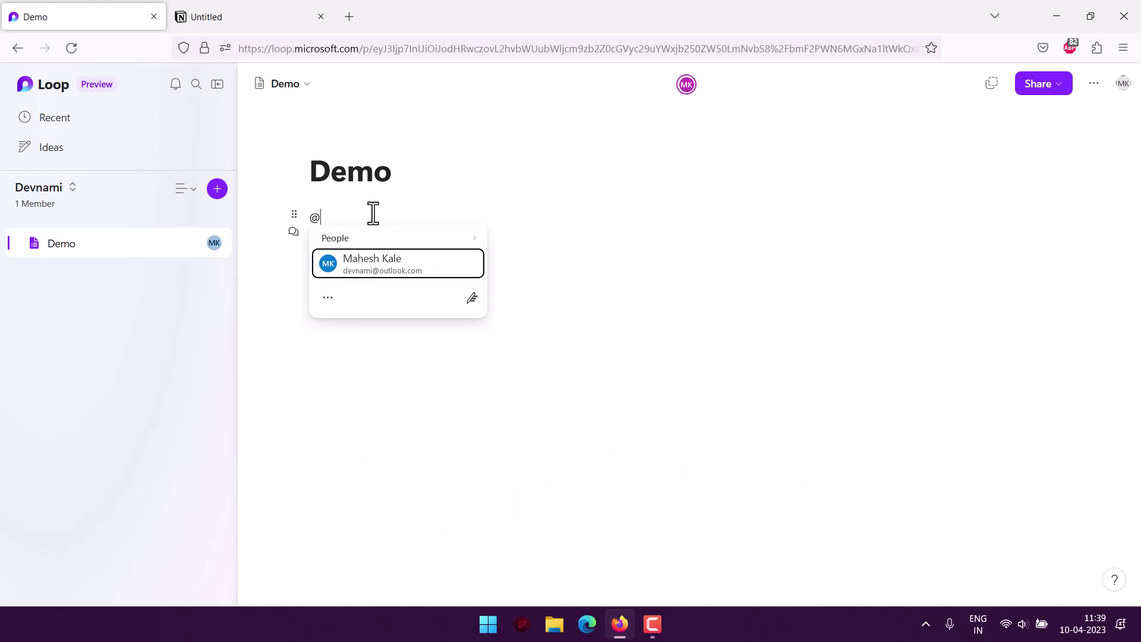
key("BackSpace")
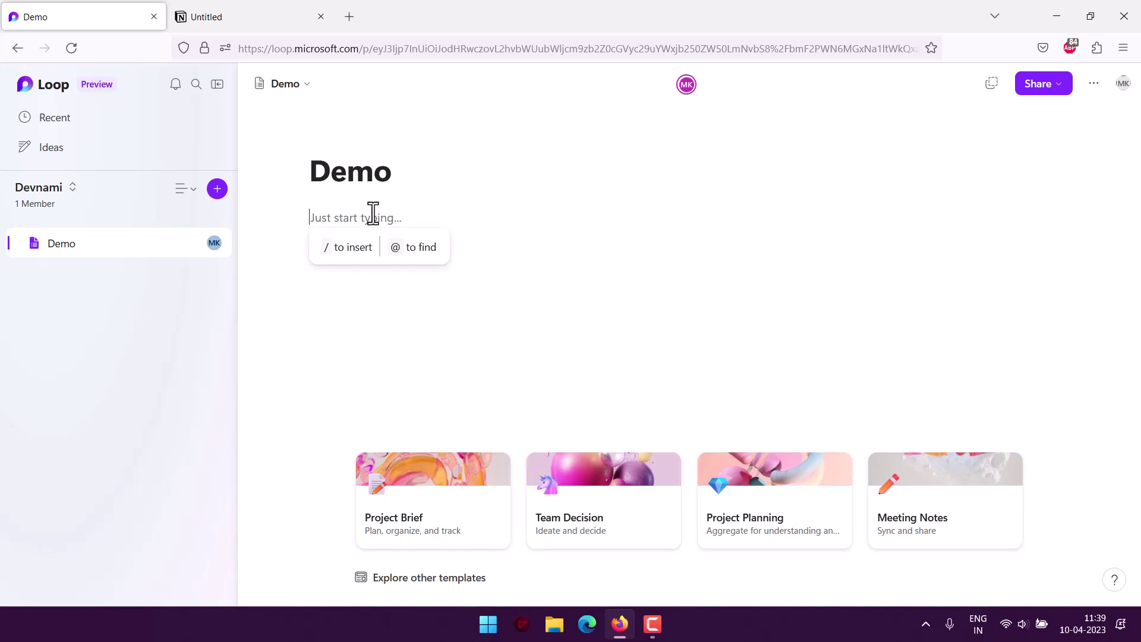
type("/")
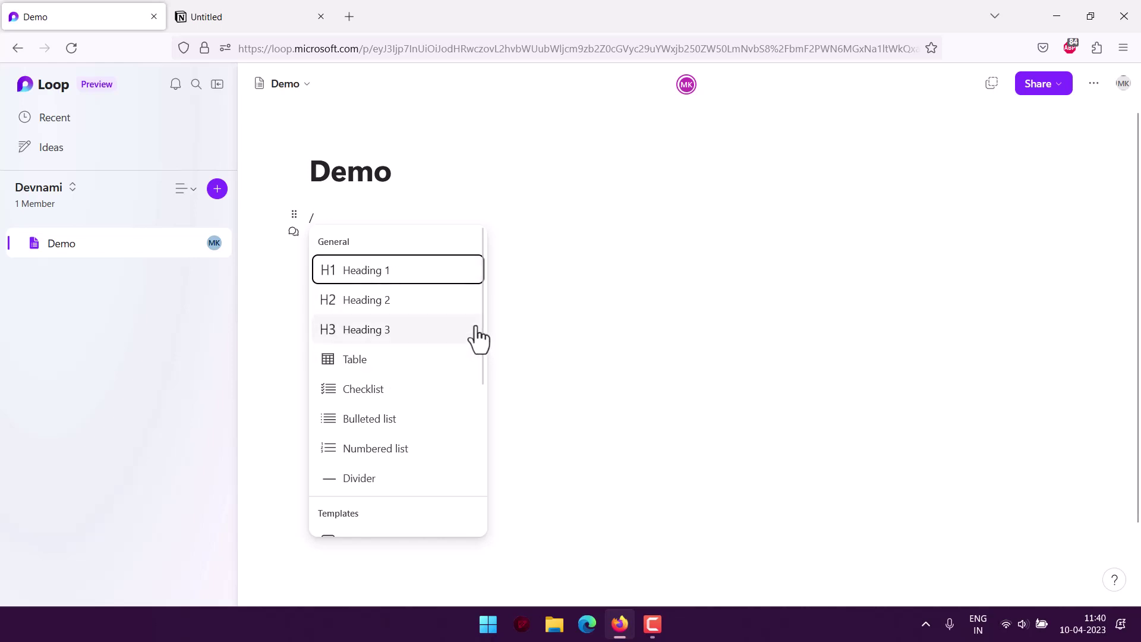
scroll(478, 338, "down", 5)
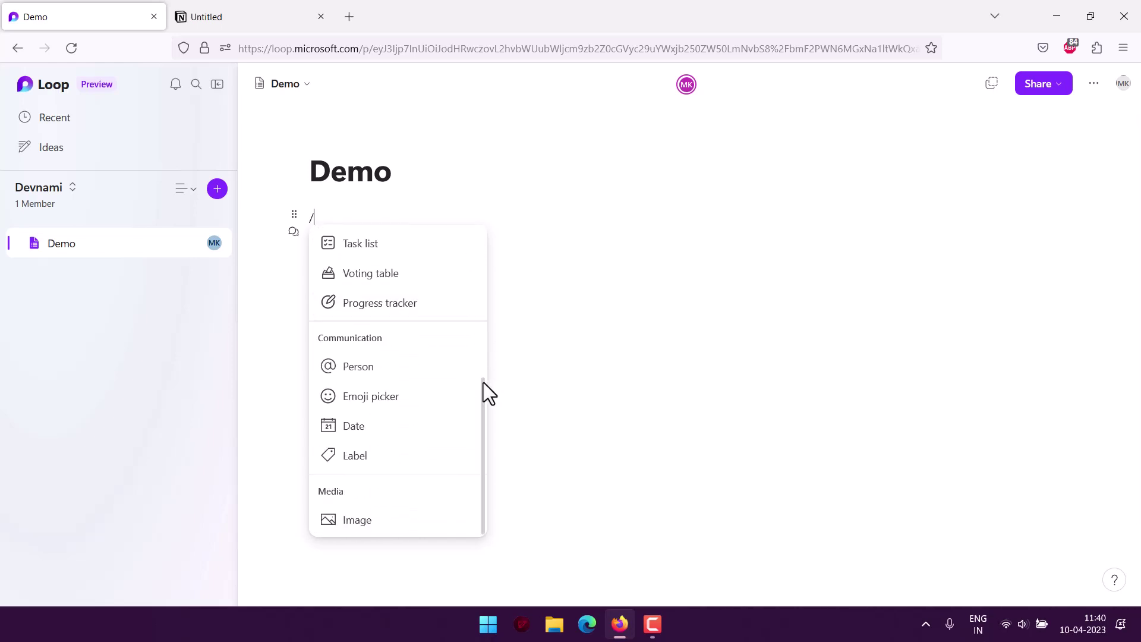
left_click_drag(483, 383, 486, 234)
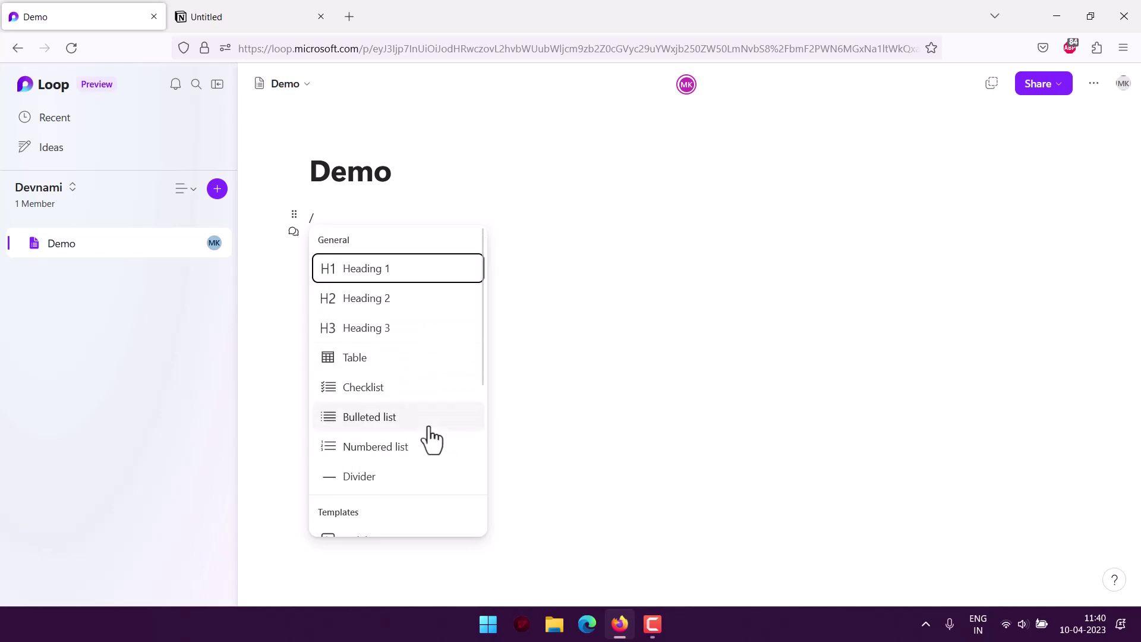
scroll(477, 348, "down", 5)
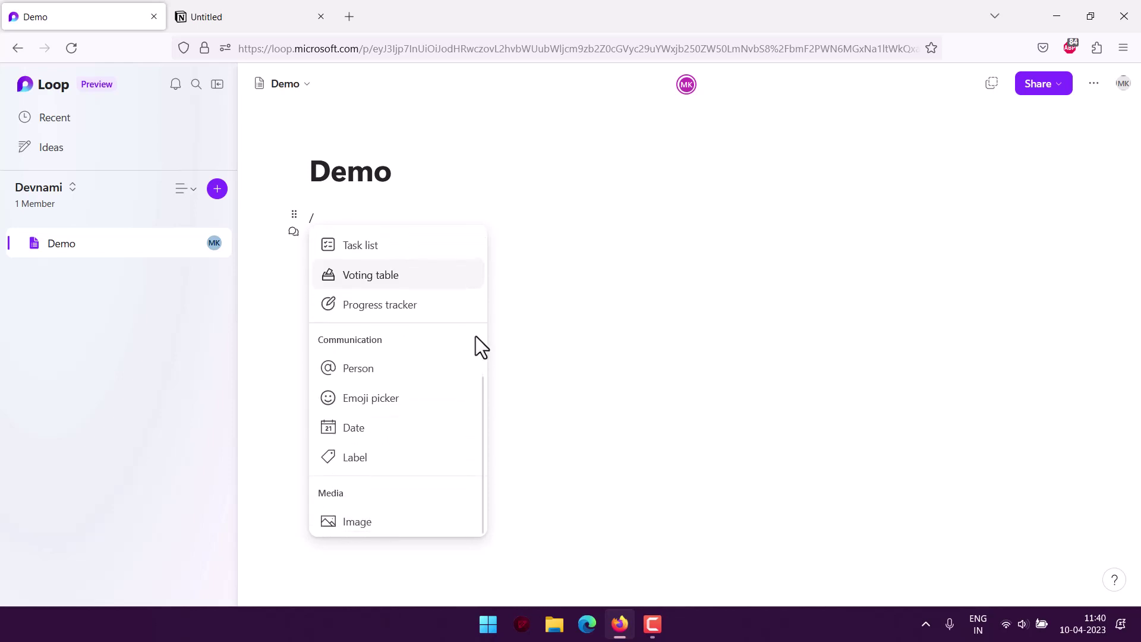
scroll(476, 337, "up", 5)
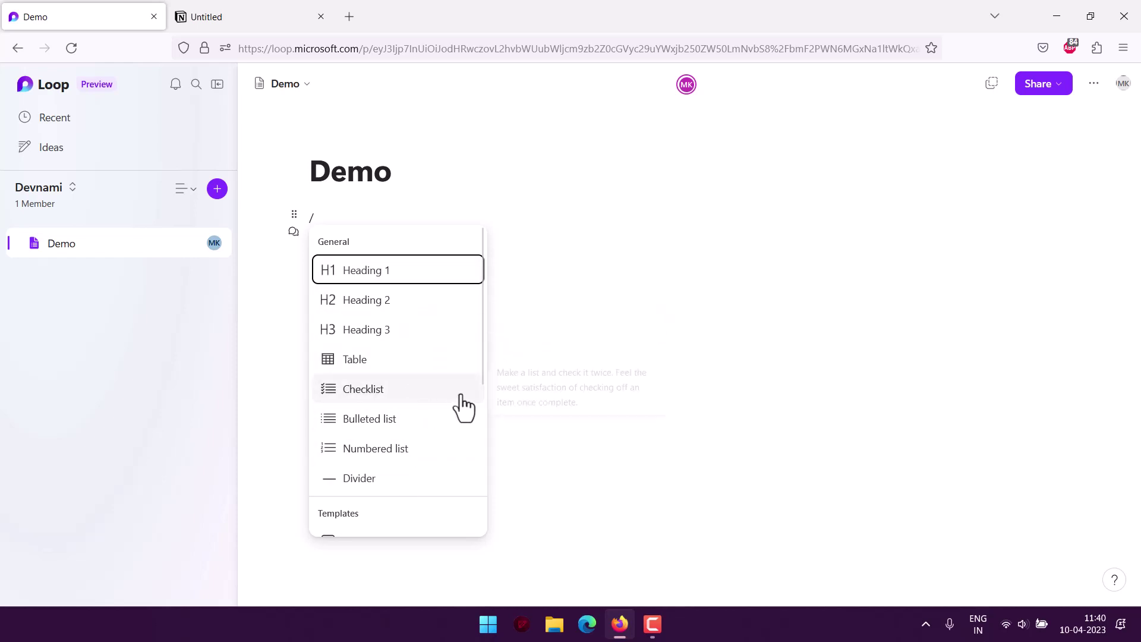
scroll(464, 406, "down", 5)
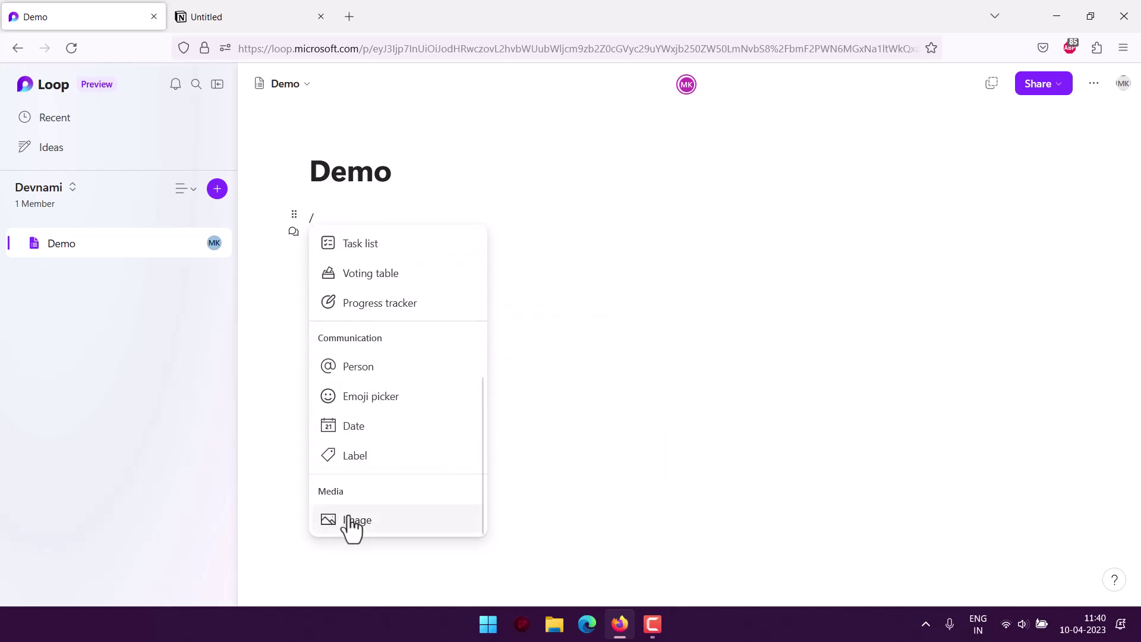
left_click(622, 260)
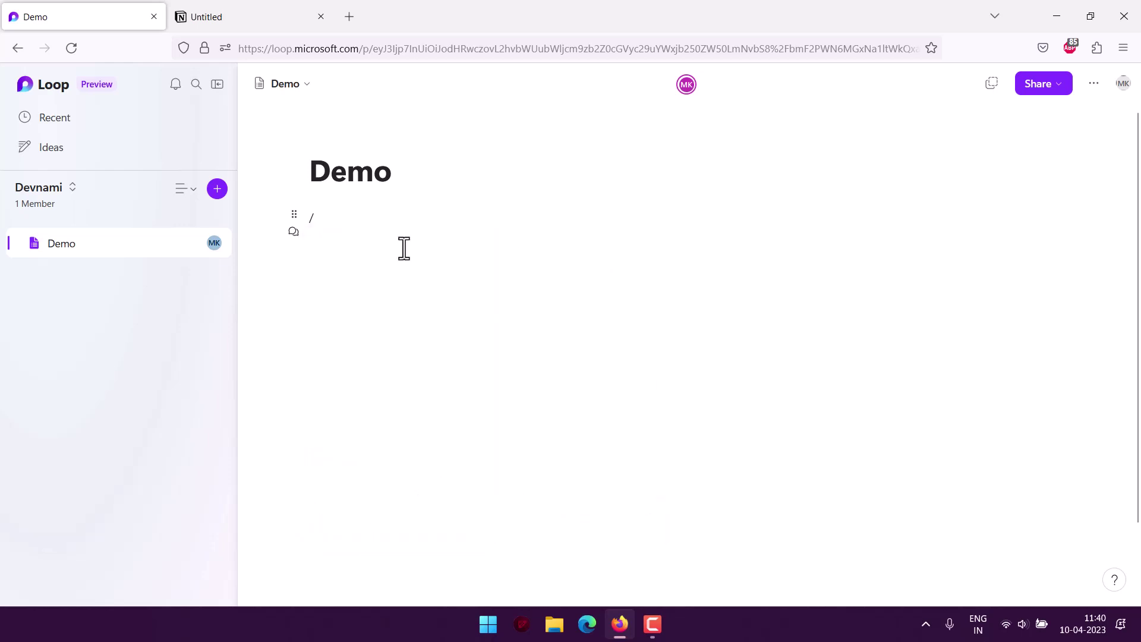
key("BackSpace")
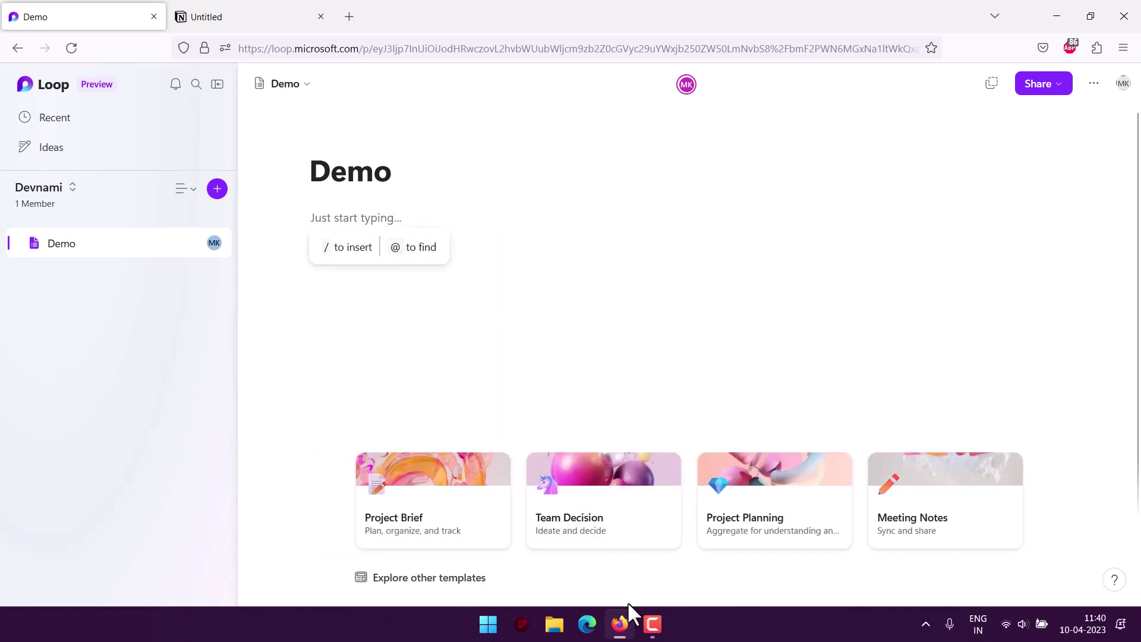
- Switch to Notion, start the untitled page as an empty page and examine its insertable blocks from Notion AI through the database views
left_click(254, 24)
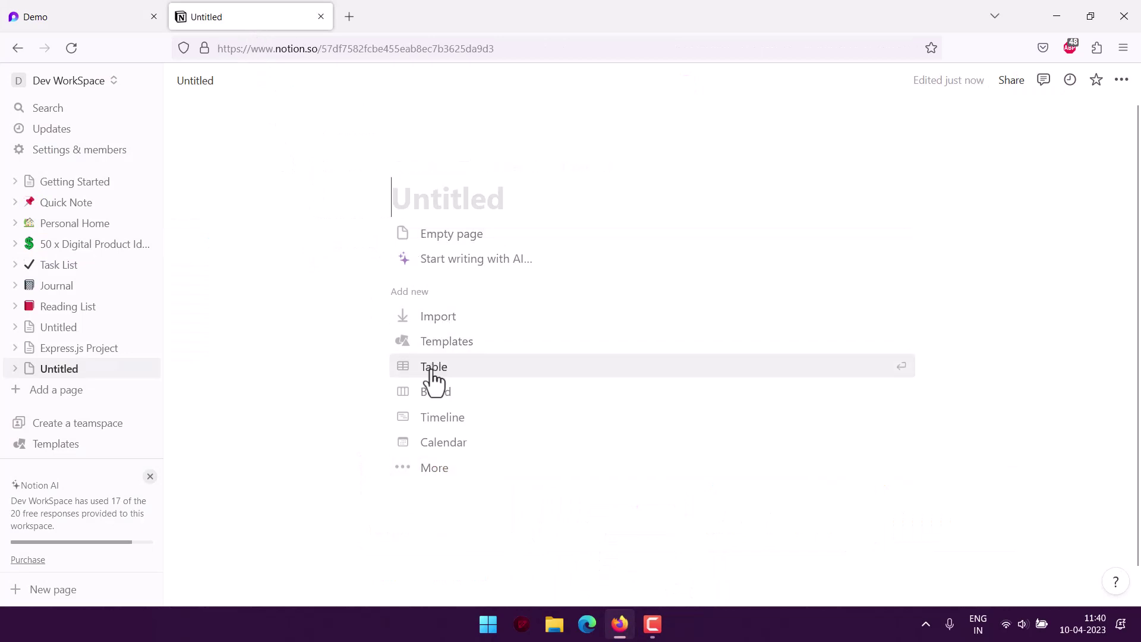
left_click(459, 238)
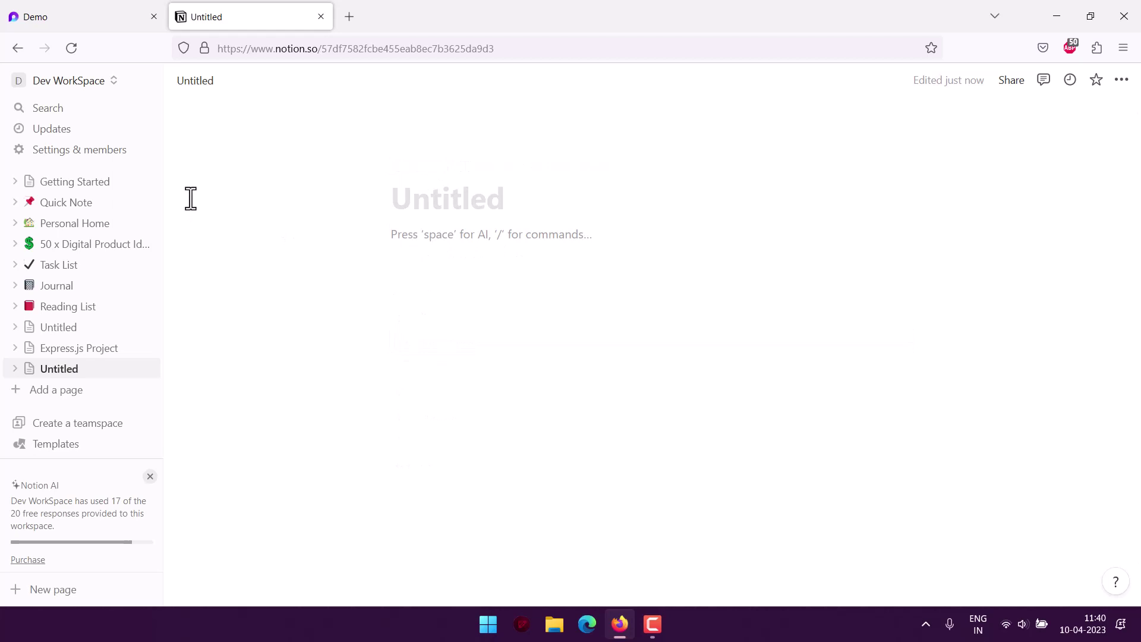
type("/")
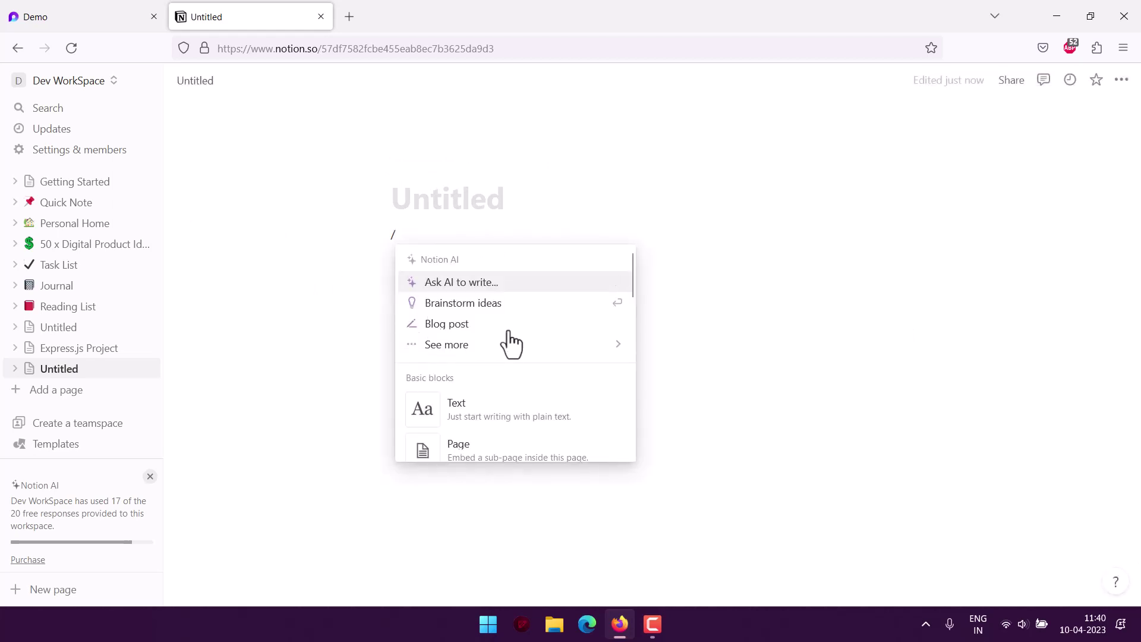
scroll(544, 328, "down", 2)
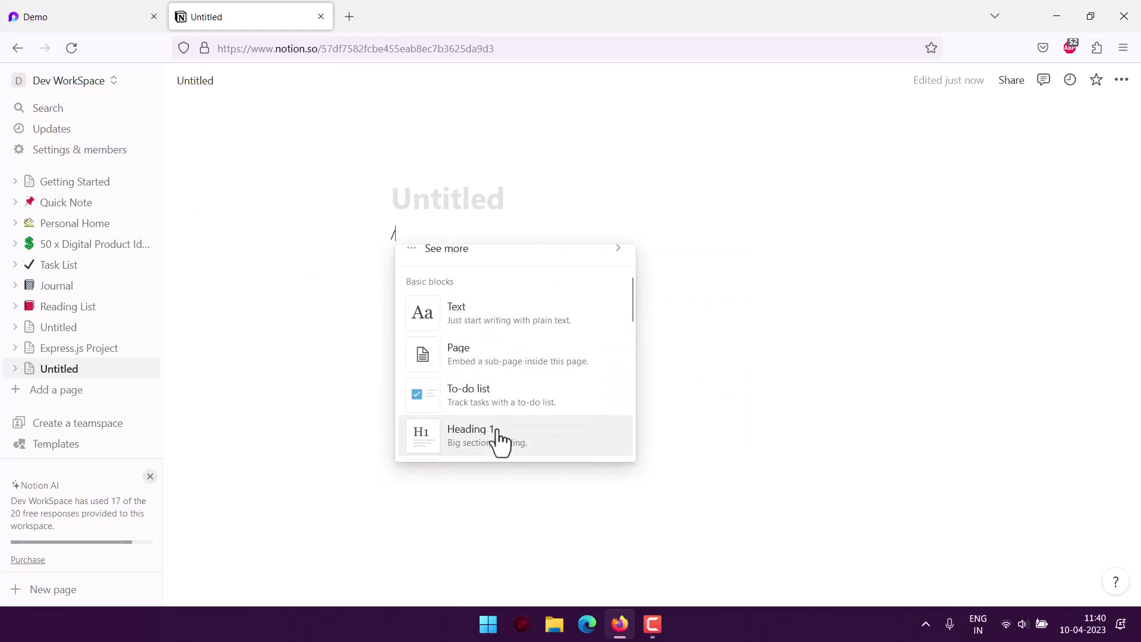
scroll(566, 379, "down", 5)
scroll(566, 379, "down", 1)
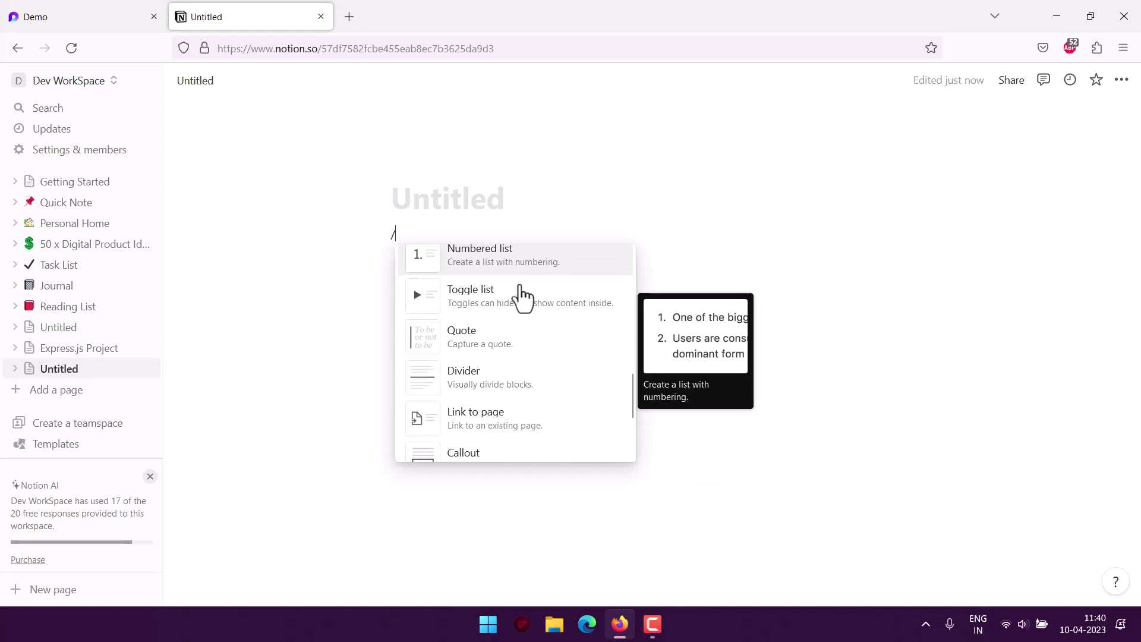
scroll(594, 382, "down", 4)
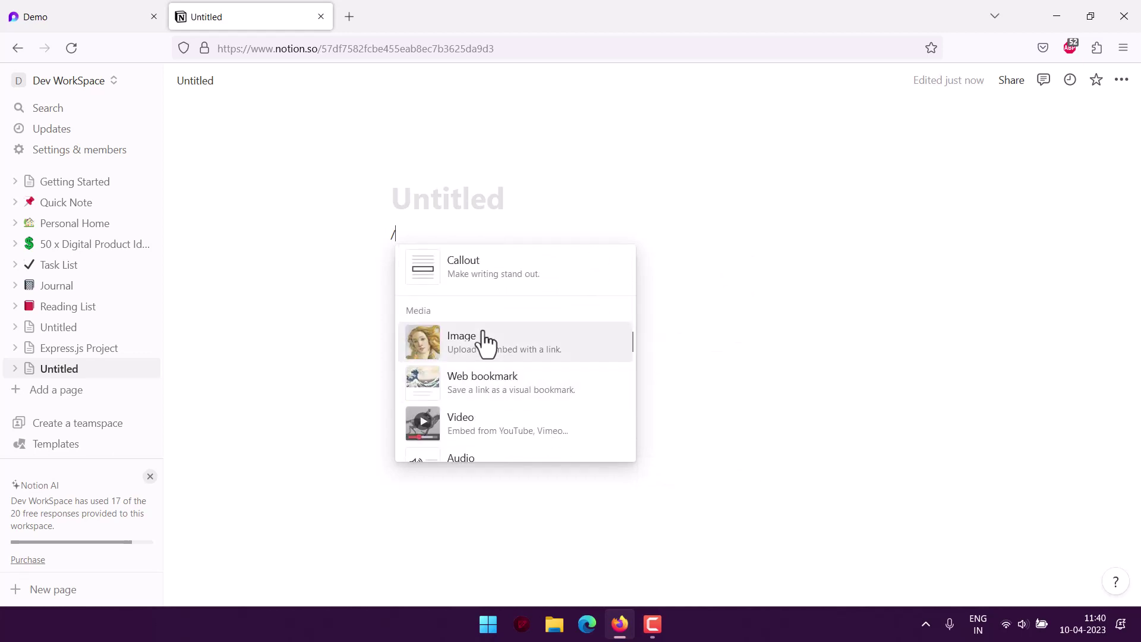
scroll(497, 396, "down", 3)
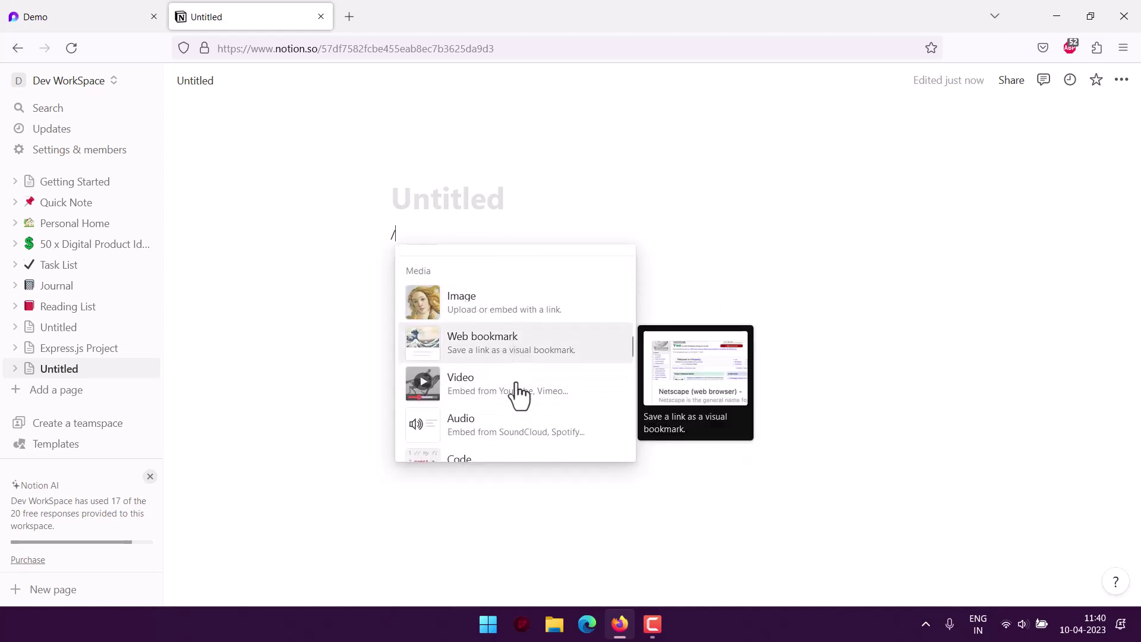
scroll(489, 408, "down", 4)
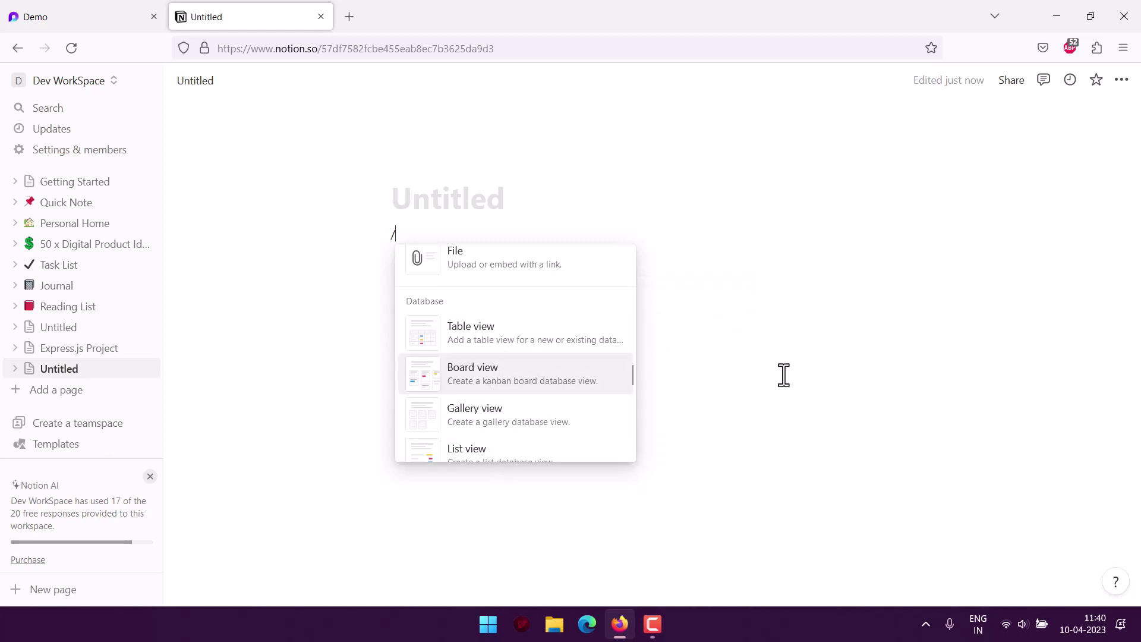
left_click(760, 330)
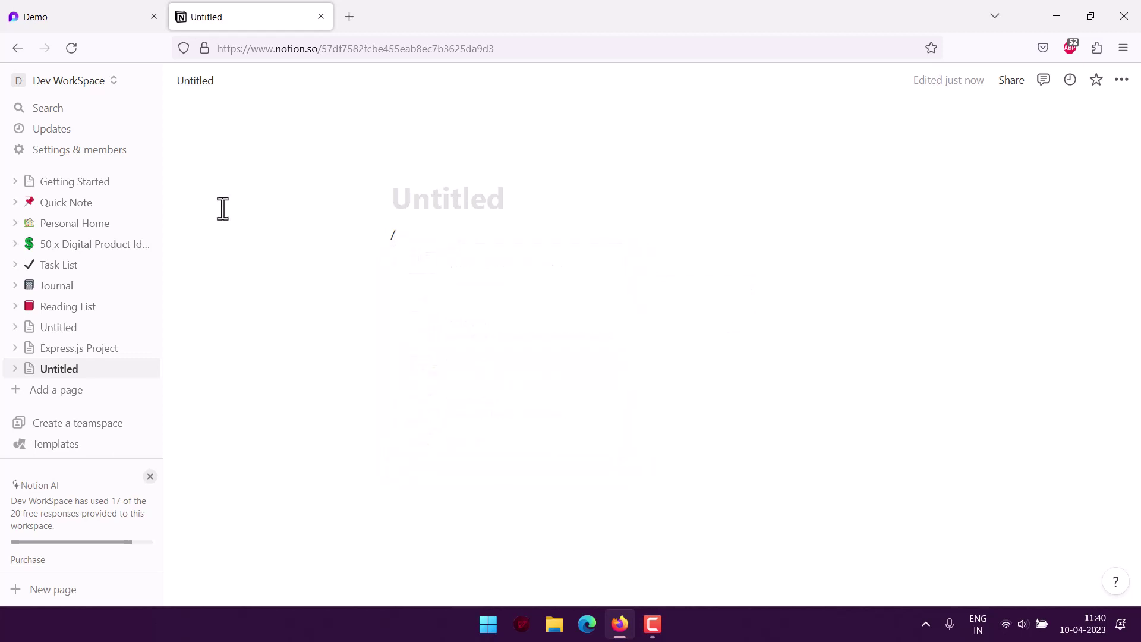
- Return to Loop and write two lines on the Demo page: "This is a sample document." and "Let's add Table into the document."
left_click(86, 15)
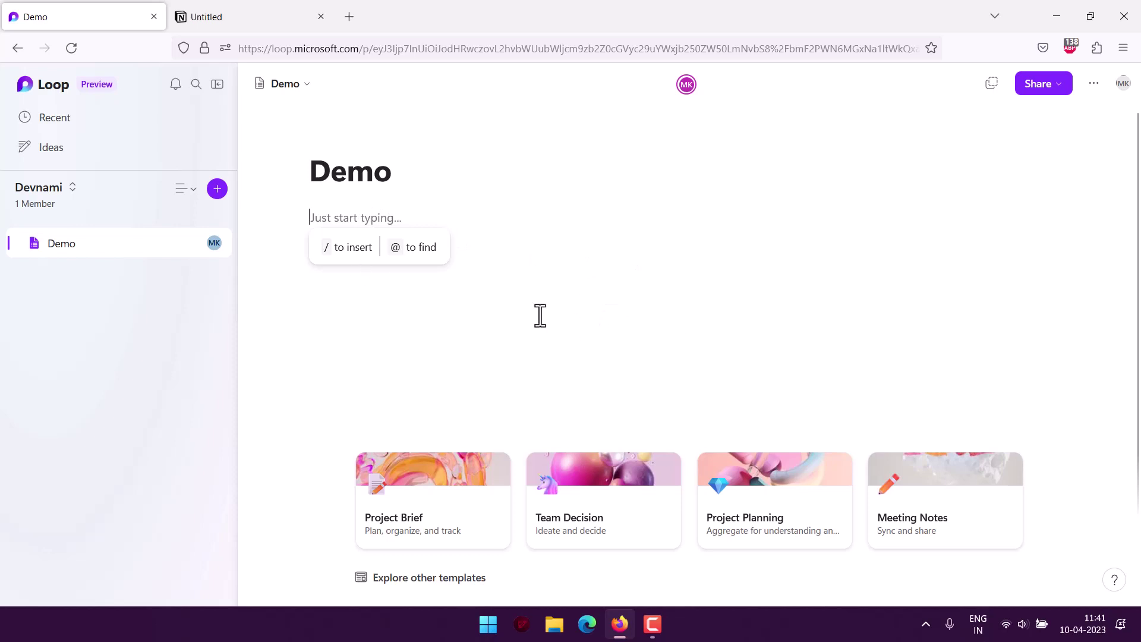
type("This i")
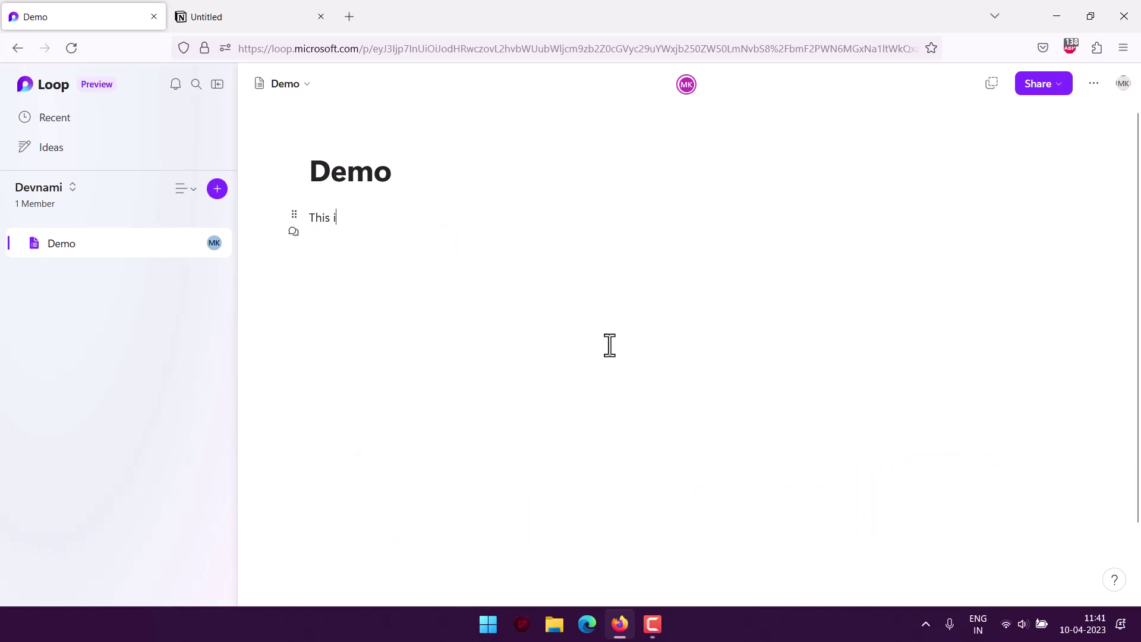
type("s a sample")
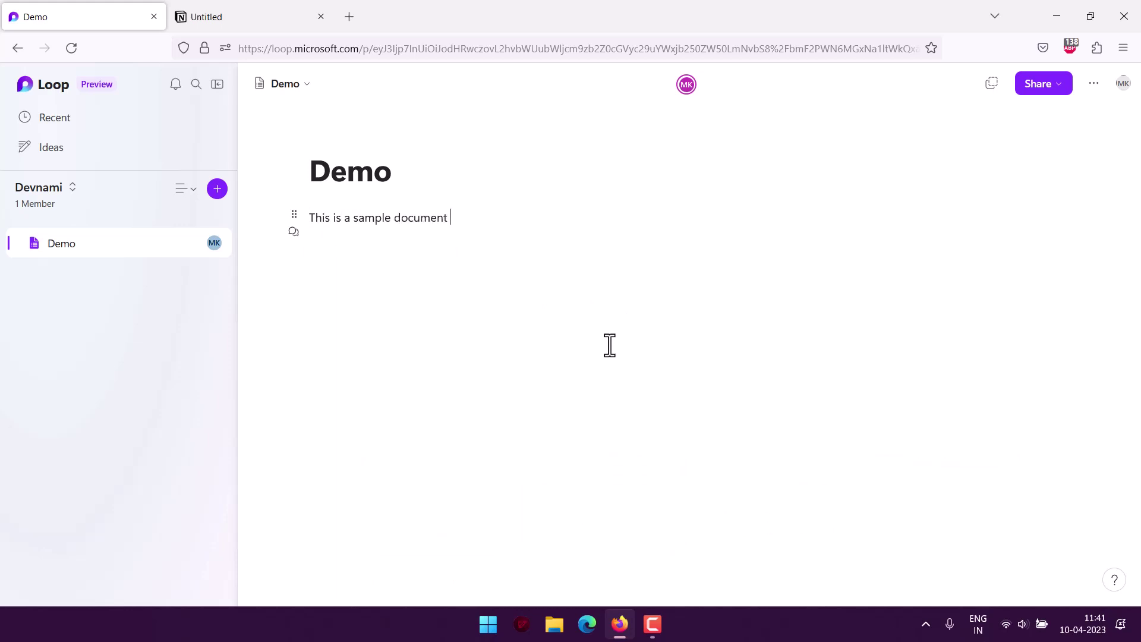
type(" document.")
key("Return")
type("Let's add Table into the")
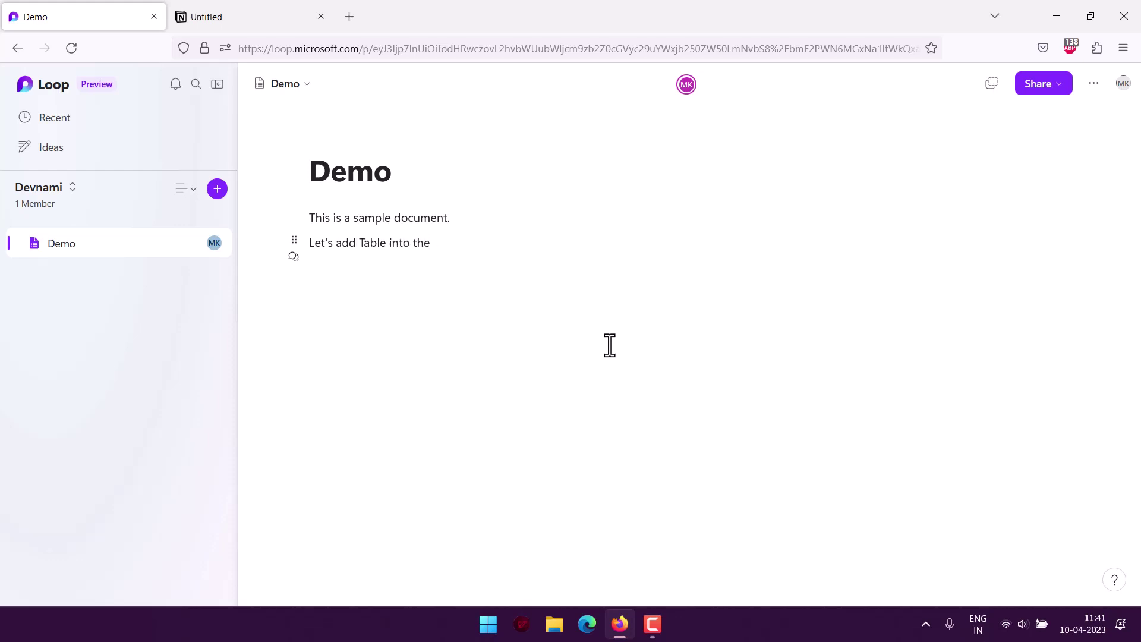
key("Return")
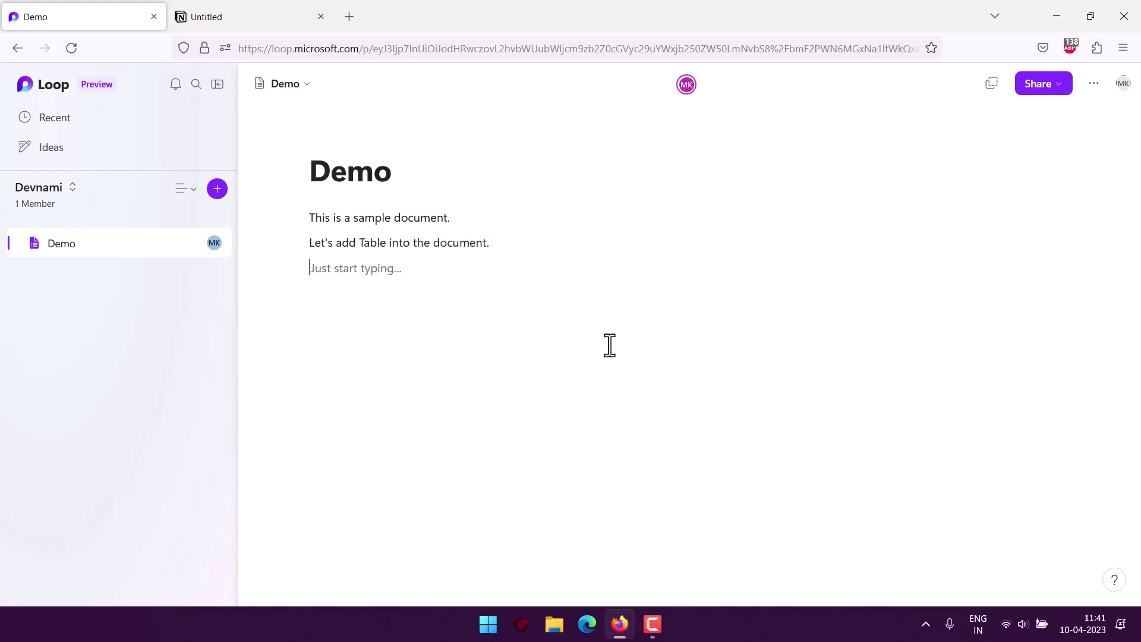
- Insert a table below the two text lines and check its block options without applying any
type("/")
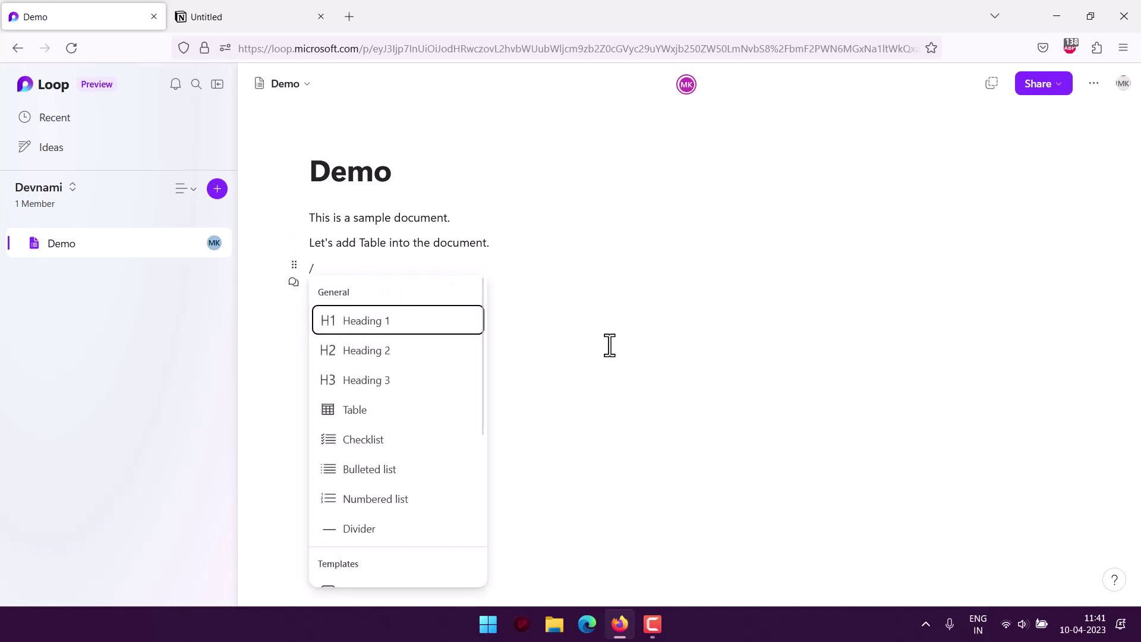
left_click(333, 413)
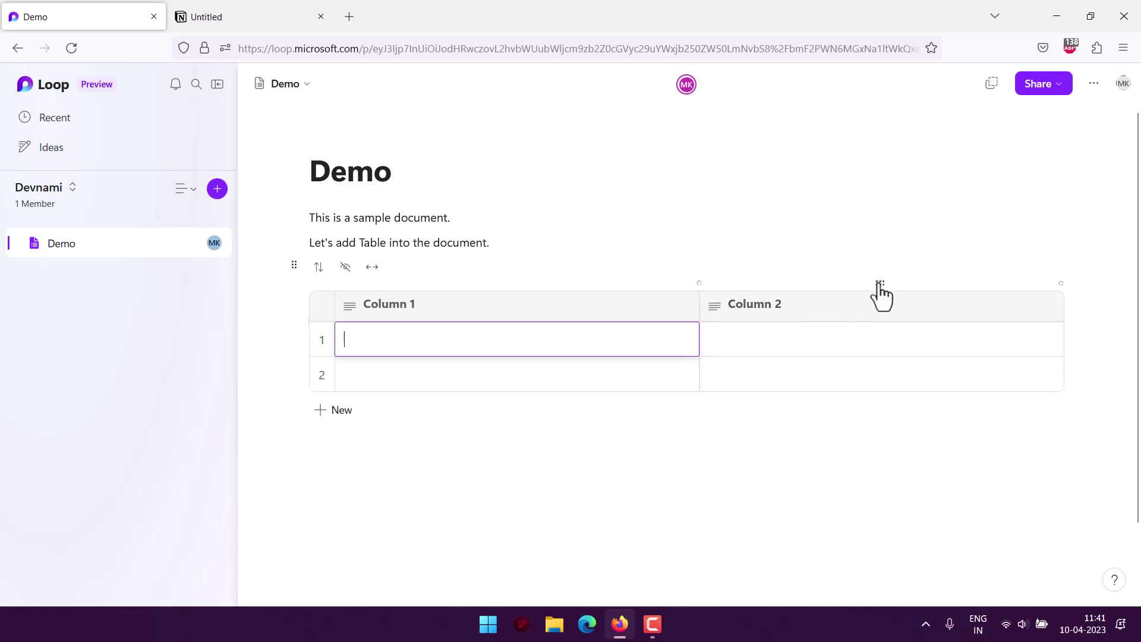
left_click(295, 266)
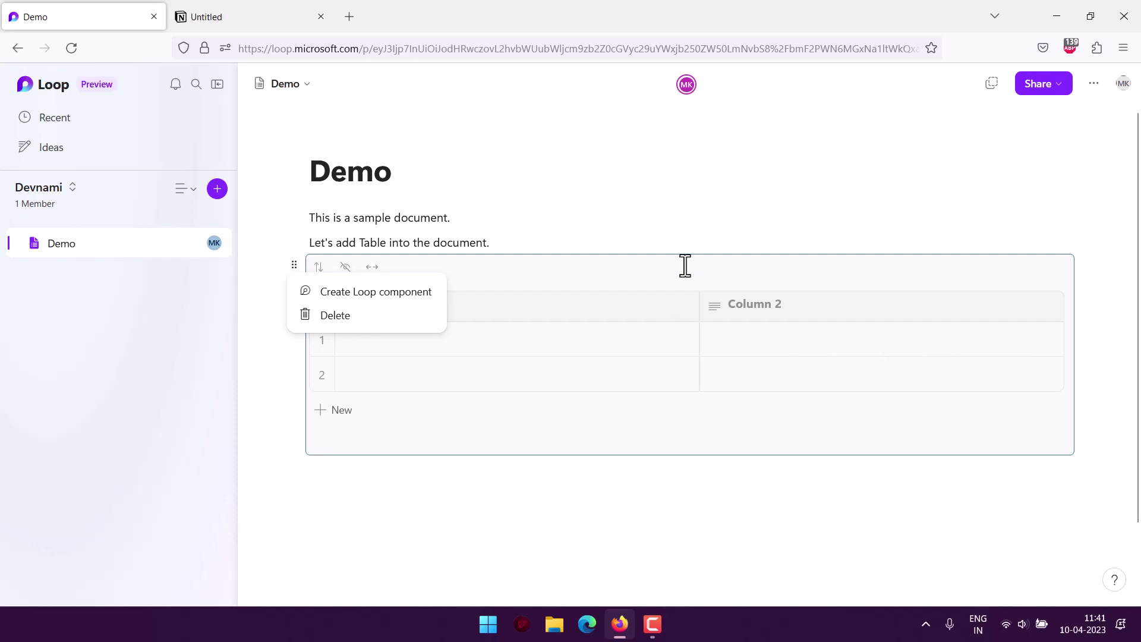
left_click(630, 243)
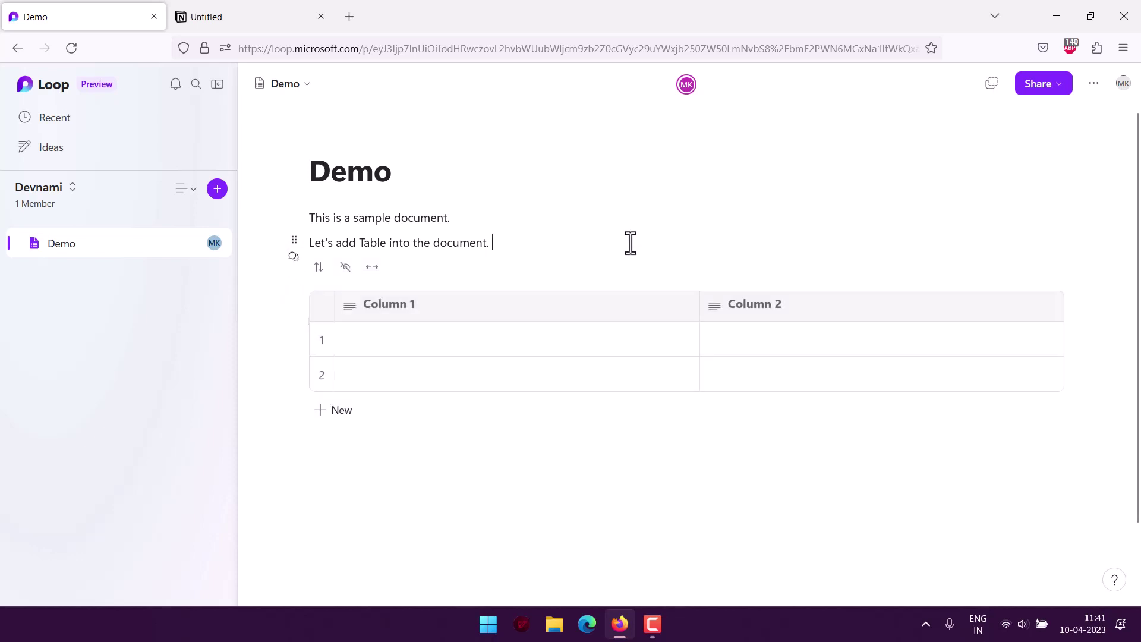
- Try moving between the table's cells, and select Column 2 to view its column tools
left_click(469, 339)
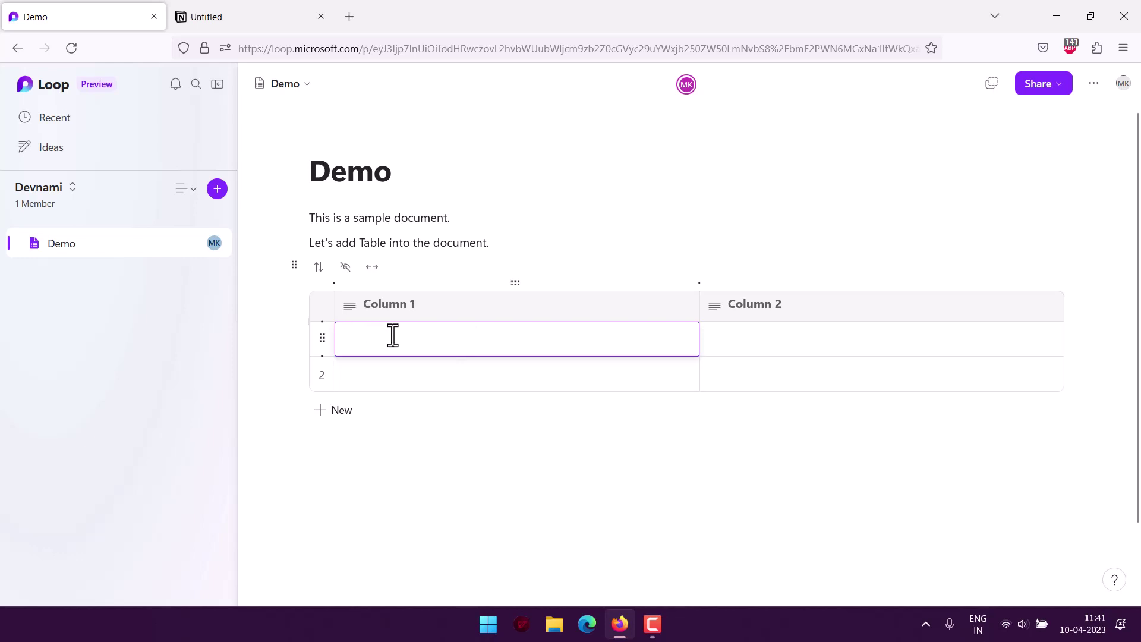
left_click(827, 342)
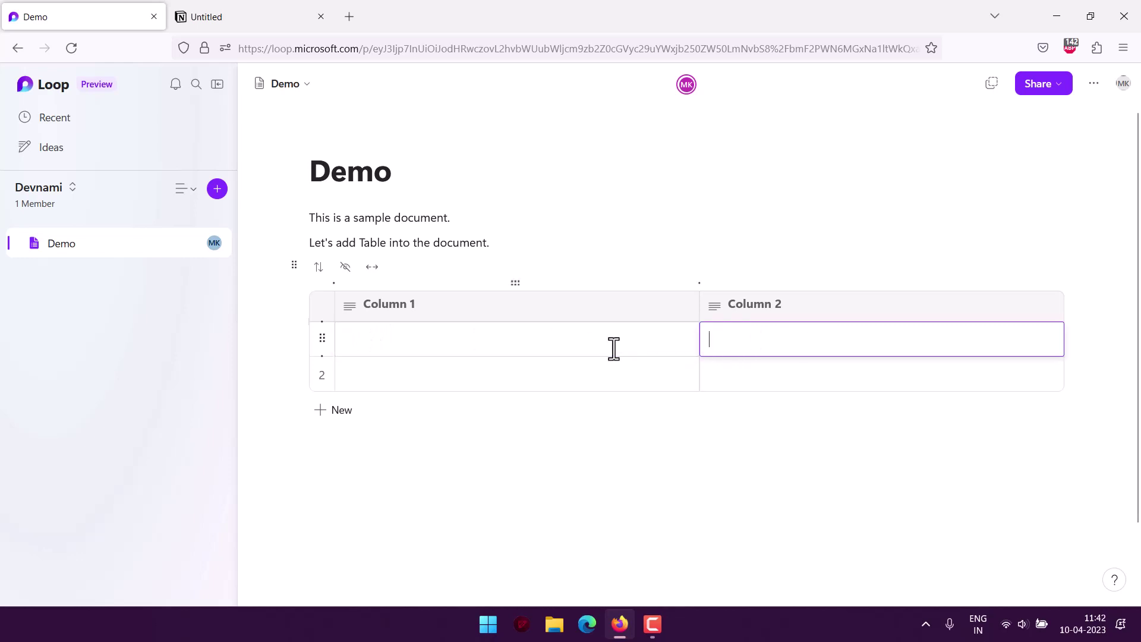
key("Tab")
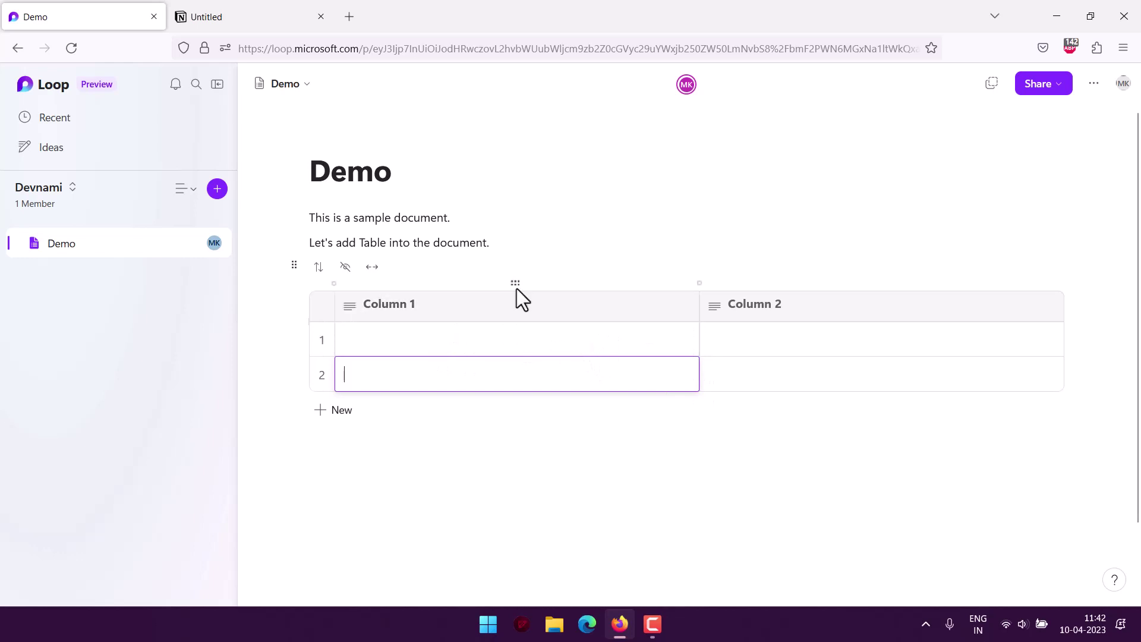
left_click(881, 283)
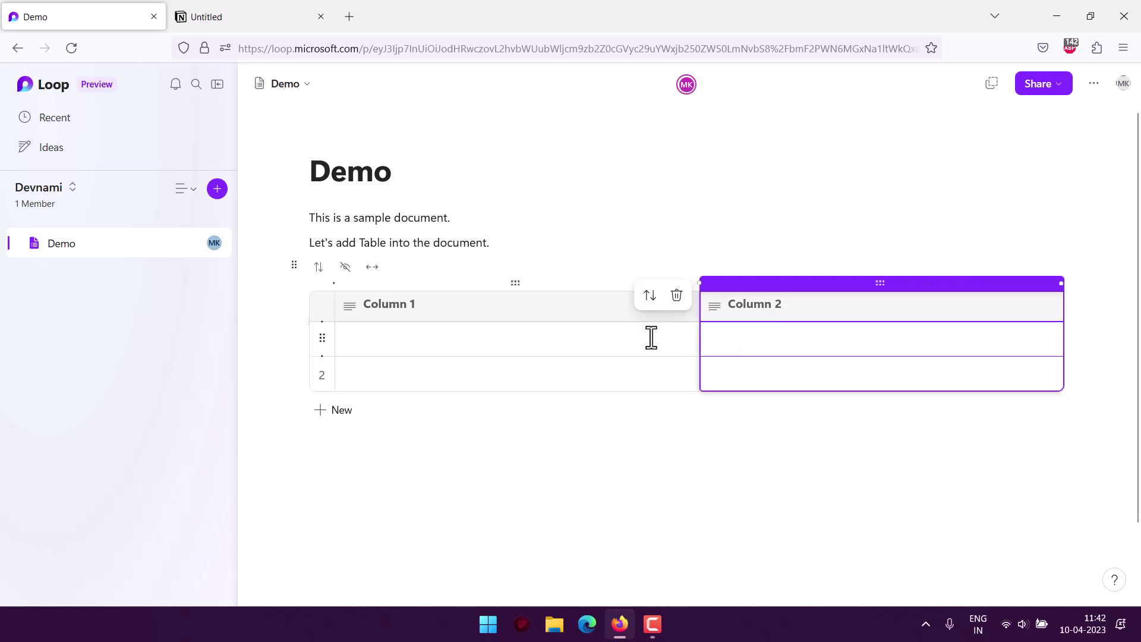
left_click(899, 204)
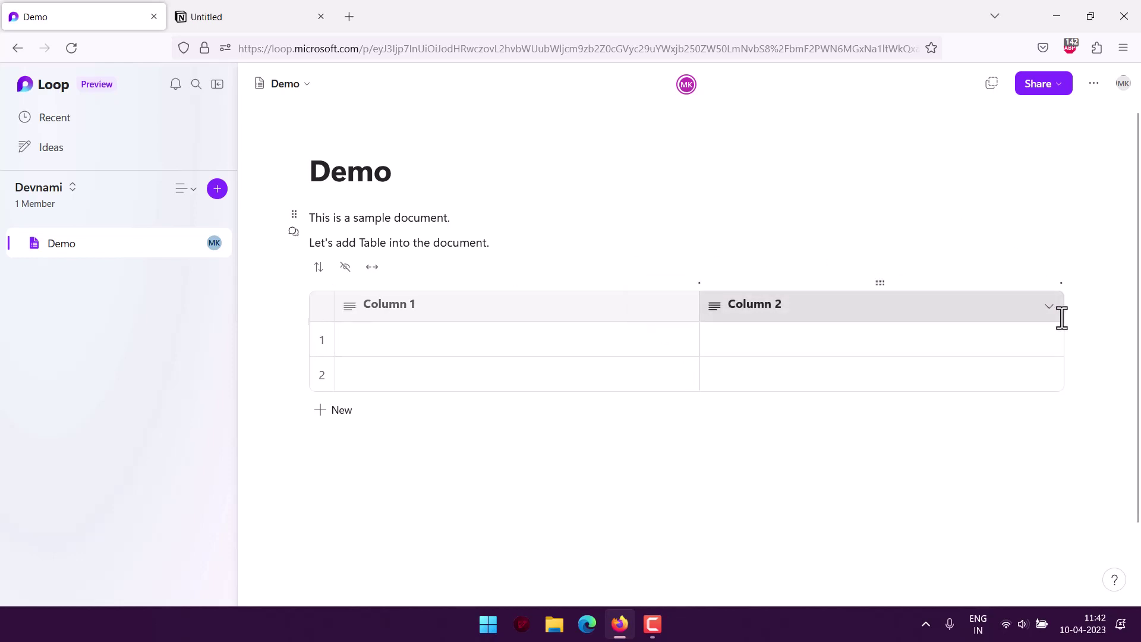
- Insert a new column to the right of Column 2 and another to the right of Column 3 in the table
left_click(1011, 306)
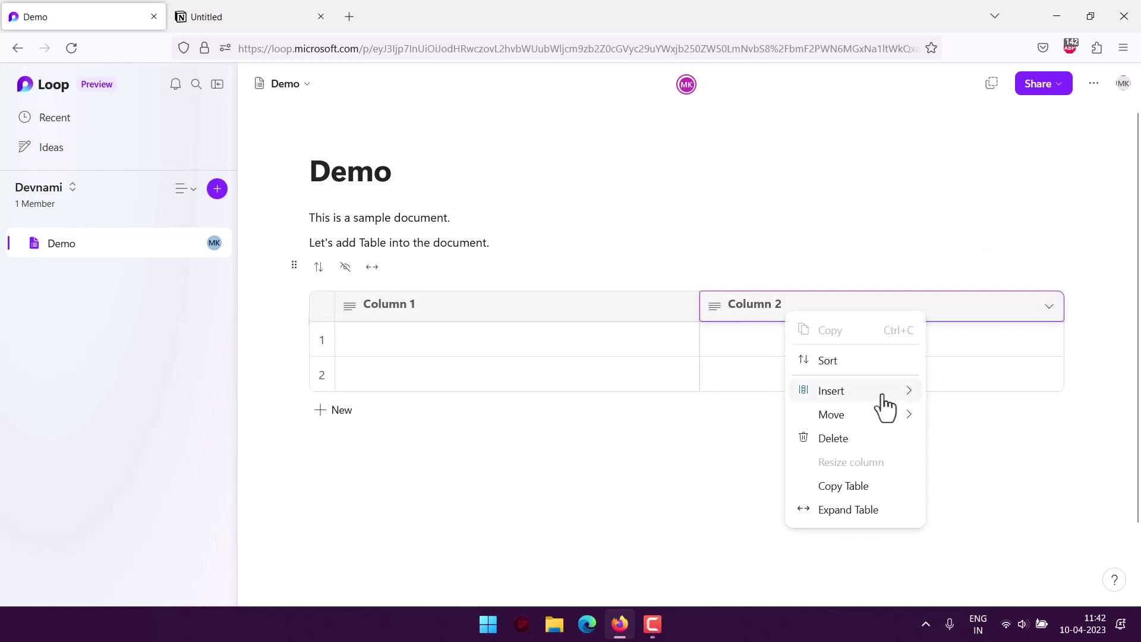
mouse_move(916, 398)
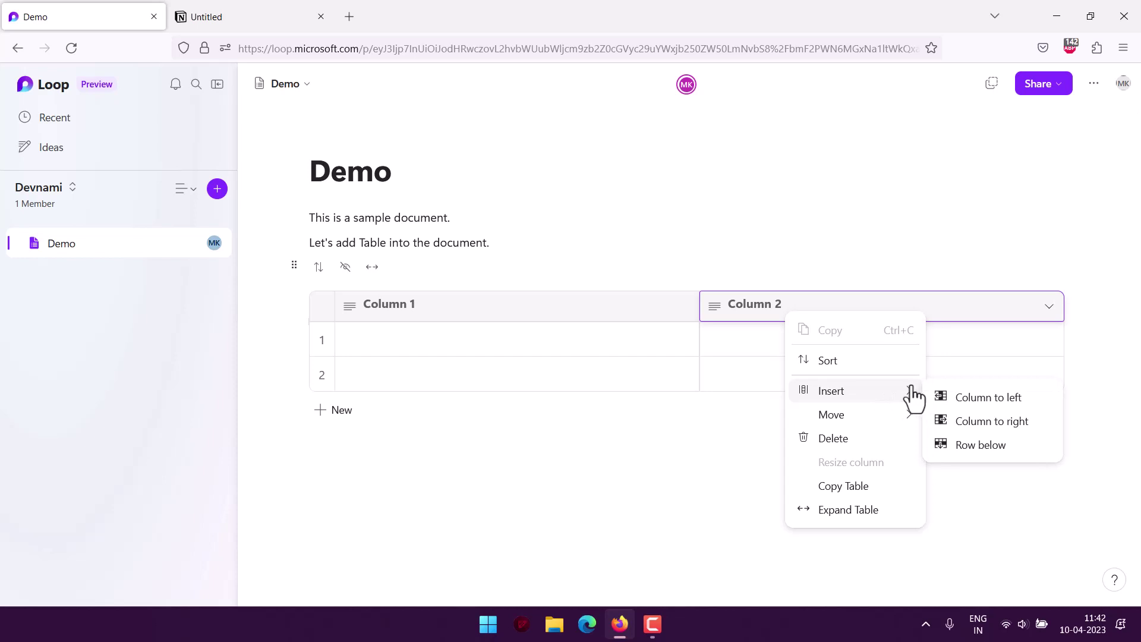
left_click(984, 424)
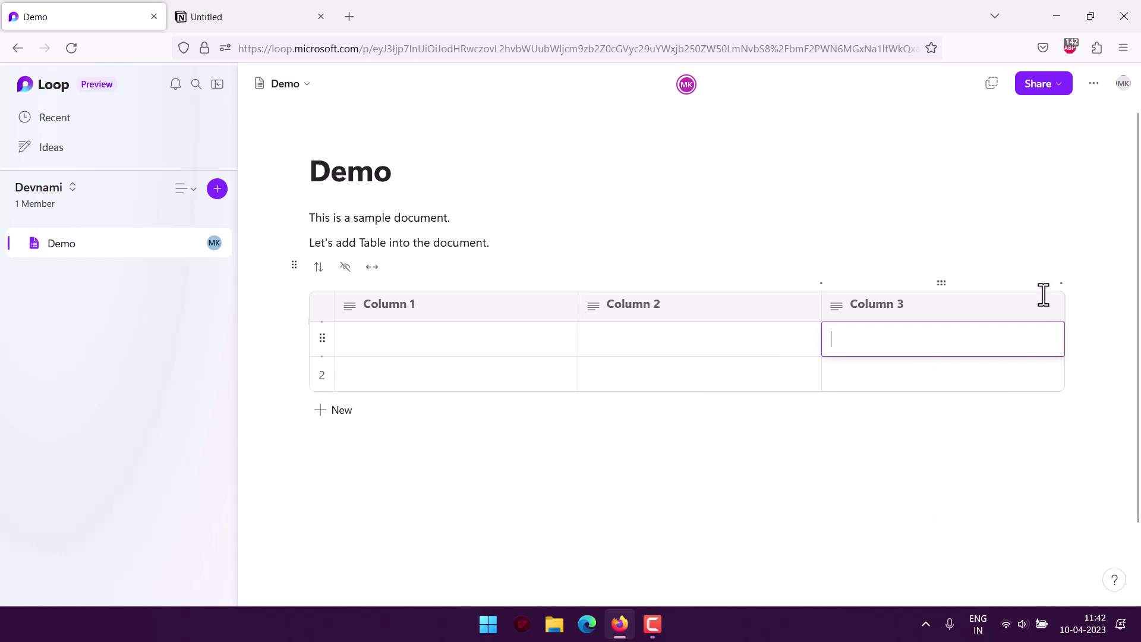
left_click(1028, 307)
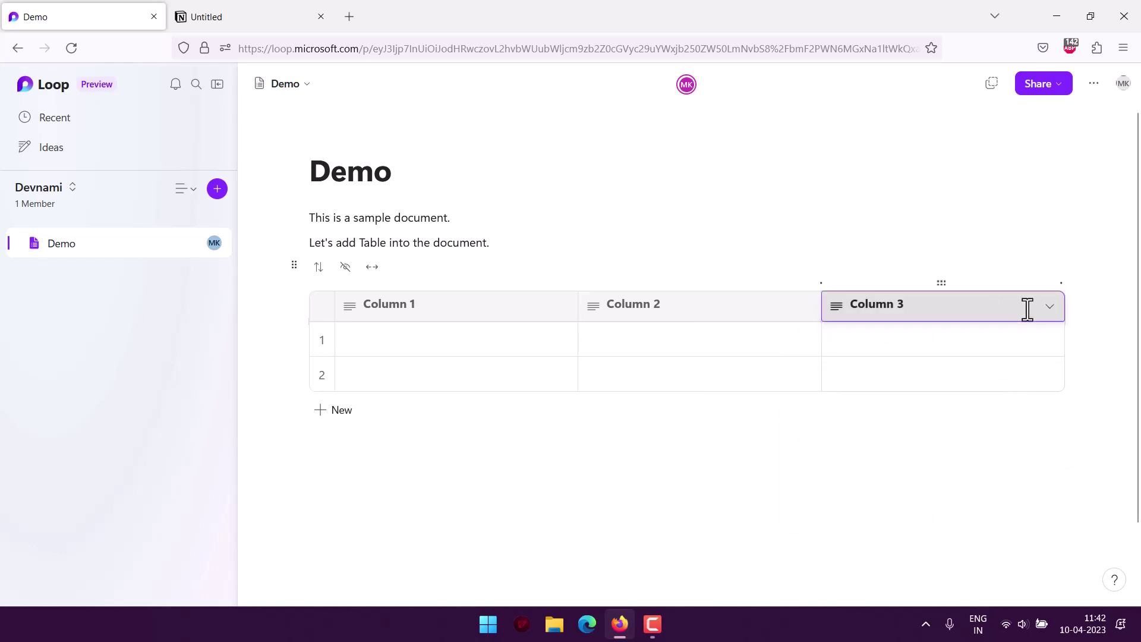
left_click(1027, 308)
mouse_move(1000, 397)
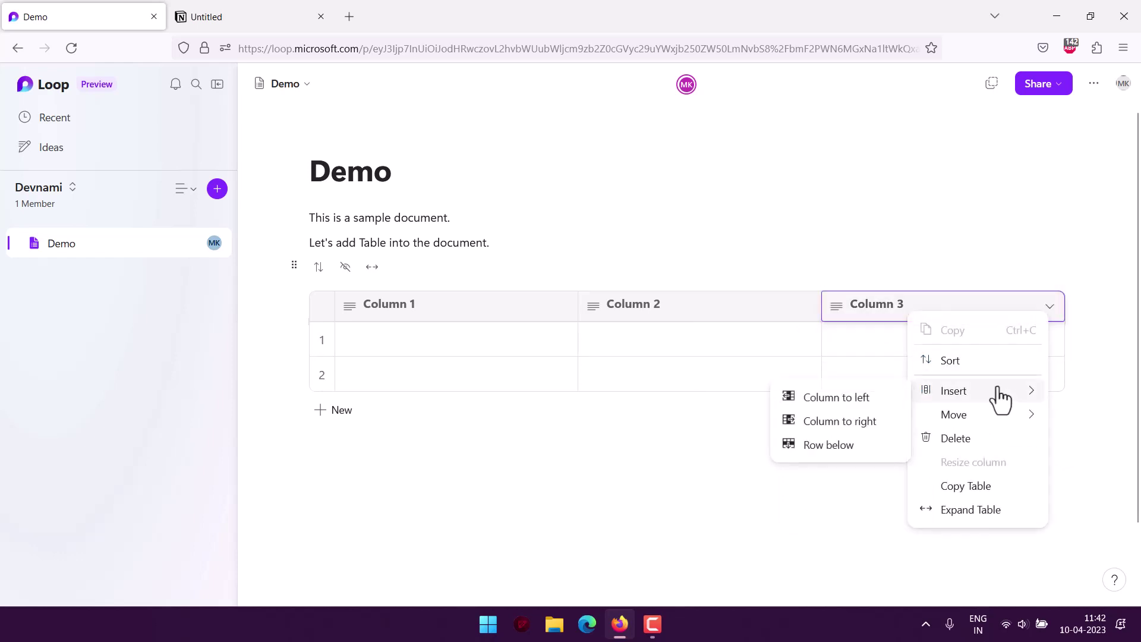
left_click(869, 422)
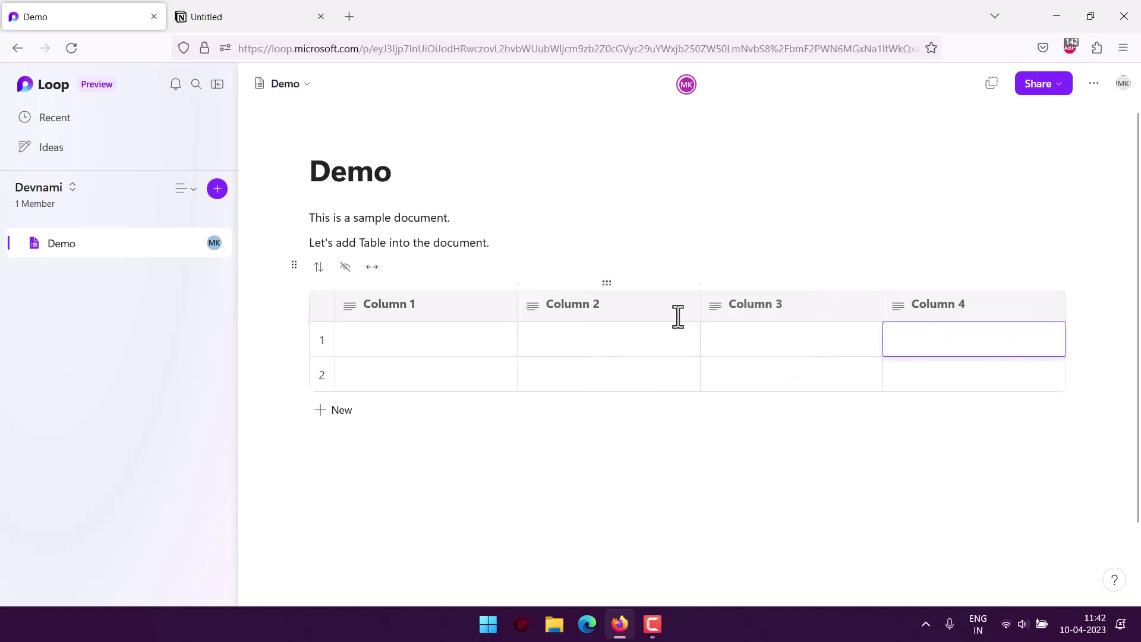
- Rename the table's four column headers, in order, to Id, Name, Phone and Email
left_click(288, 307)
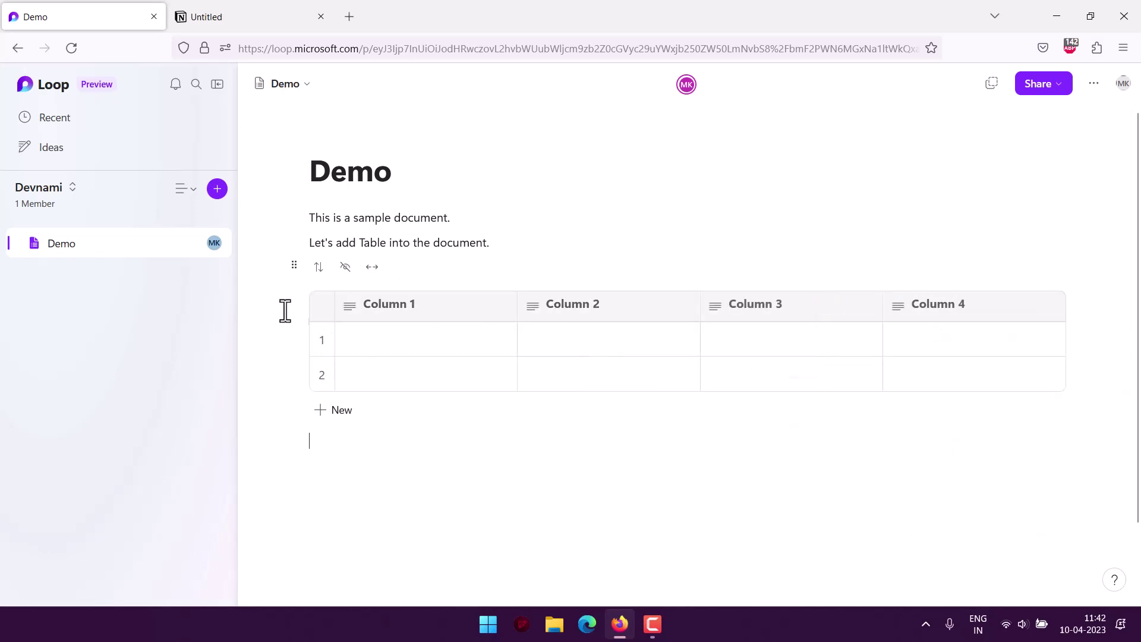
left_click(403, 306)
left_click(415, 306)
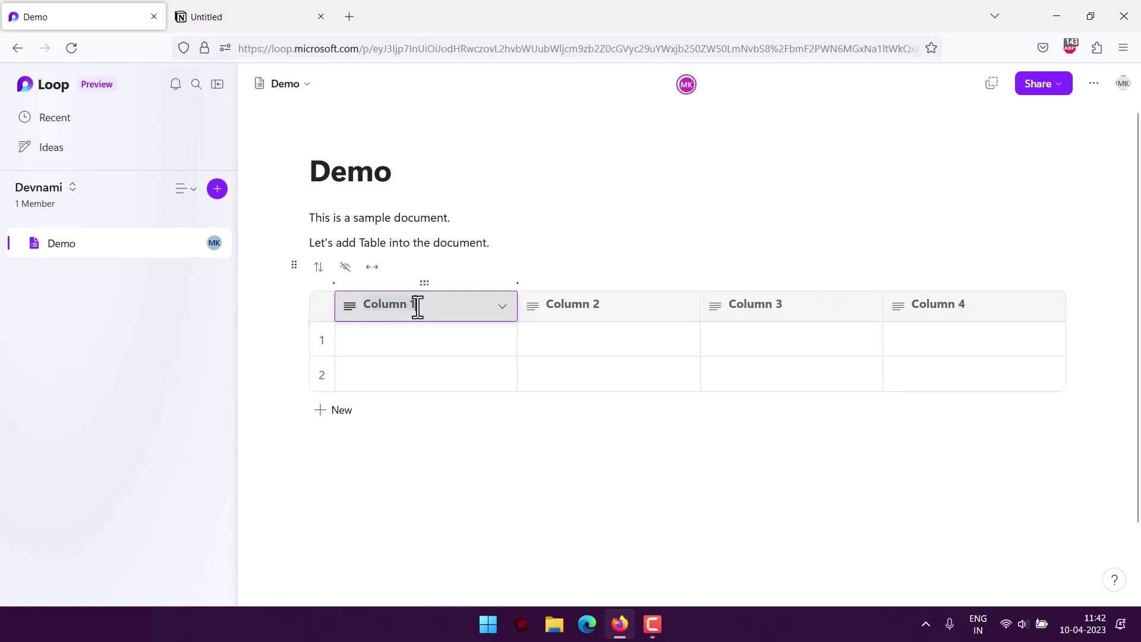
type("Id")
key("Tab")
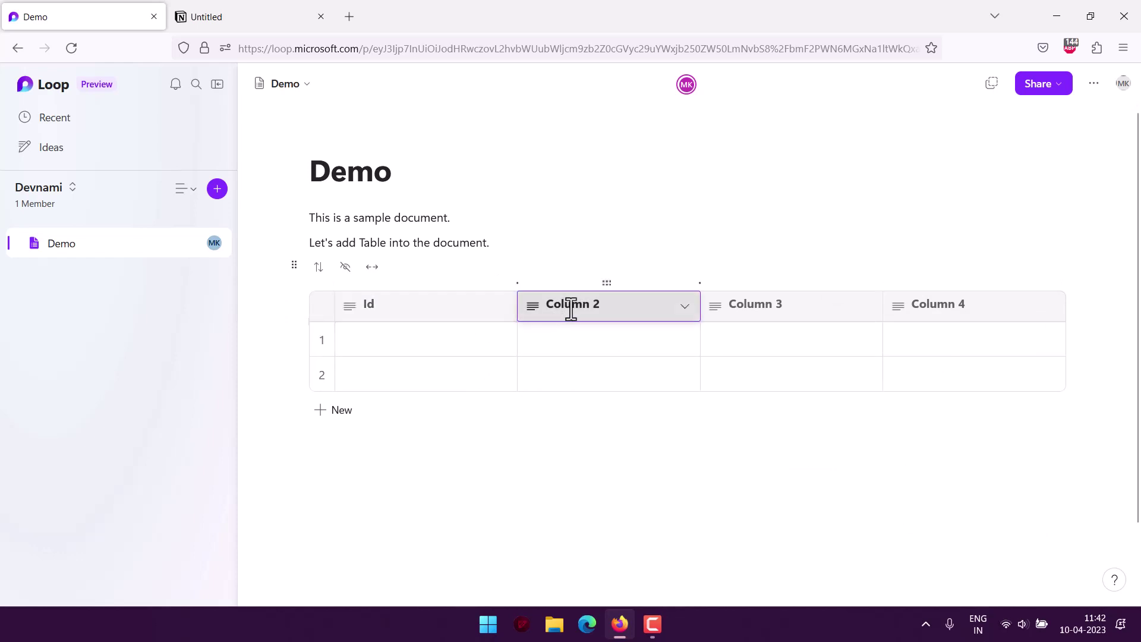
type("Name")
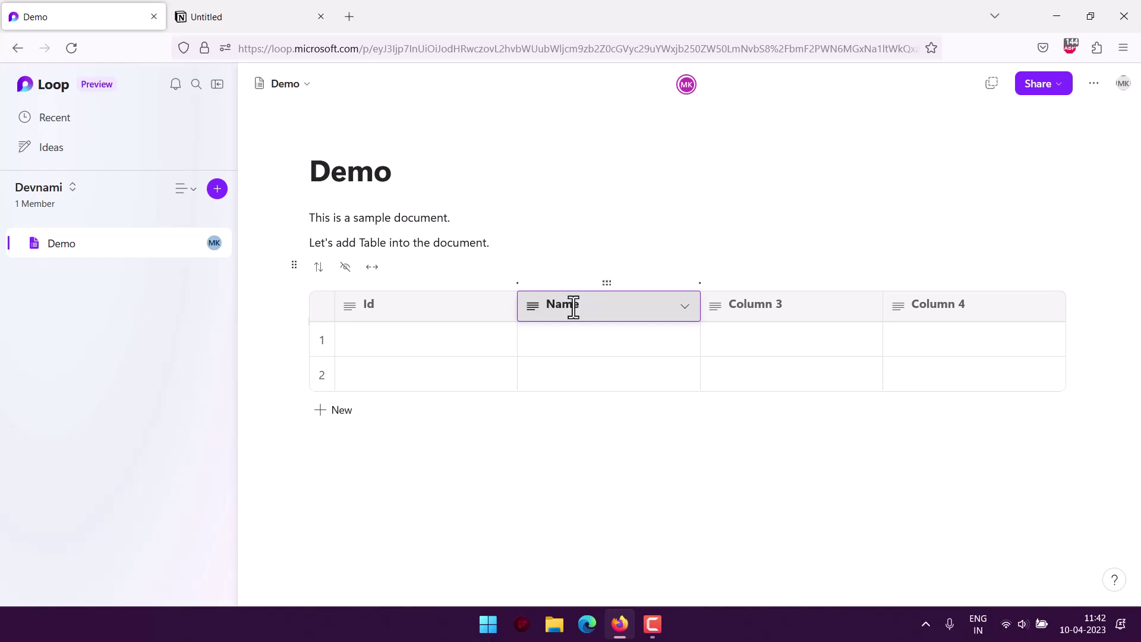
left_click(752, 308)
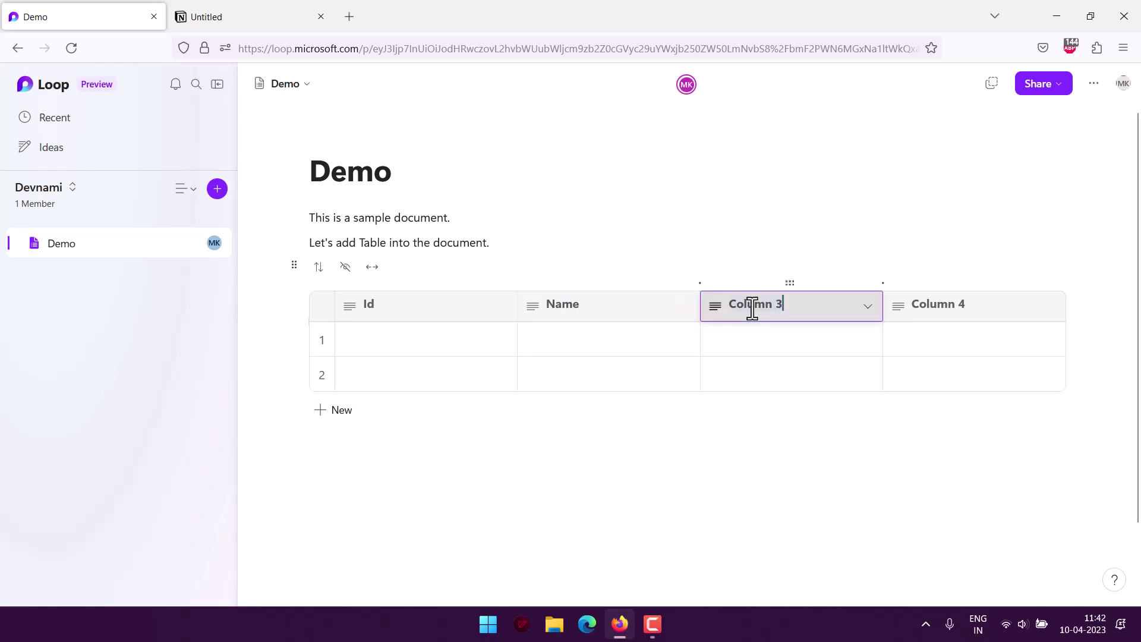
type("Phone")
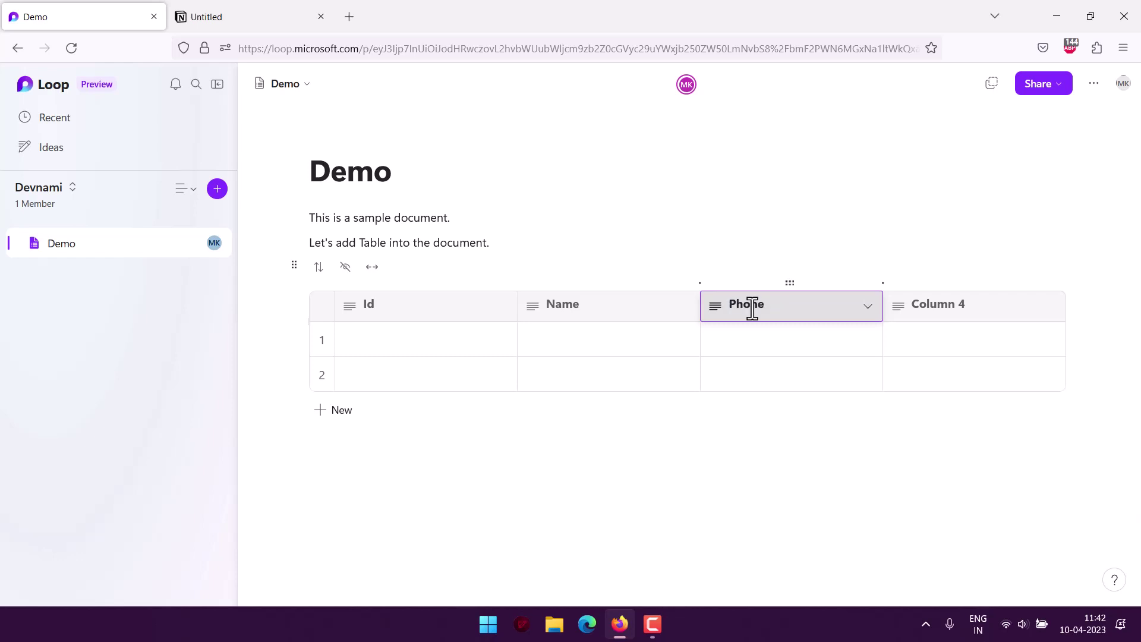
left_click(951, 304)
type("Email")
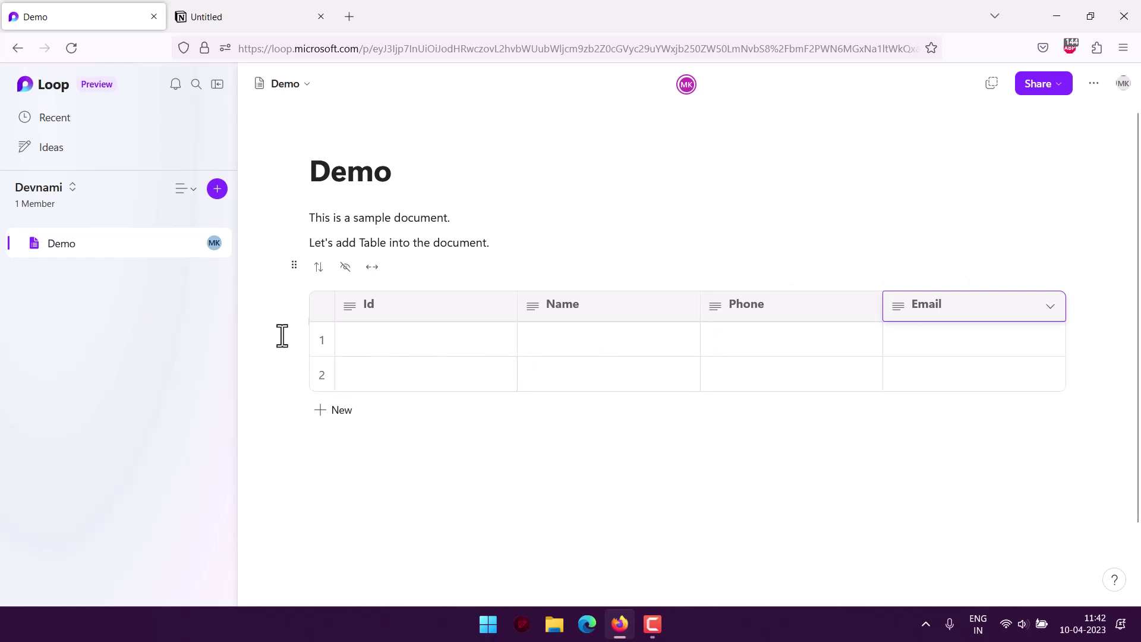
- Add a third and a fourth empty row at the end of the table
left_click(395, 344)
key("Tab")
key("Tab")
key("Tab")
key("Tab")
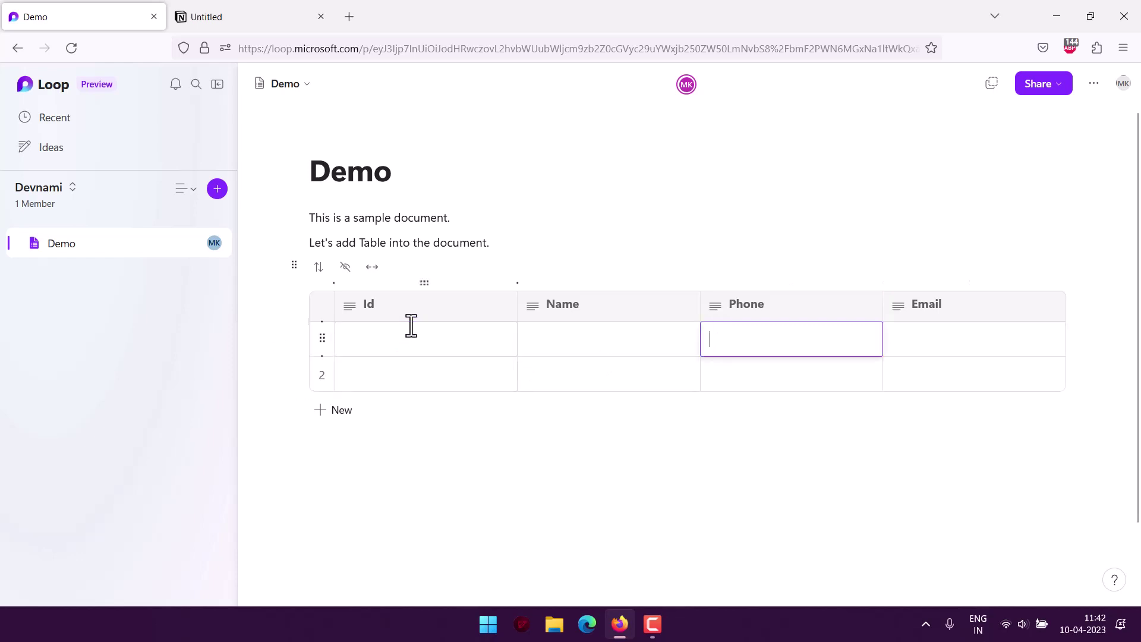
key("Tab")
key("Tab")
key("Tab")
key("Tab")
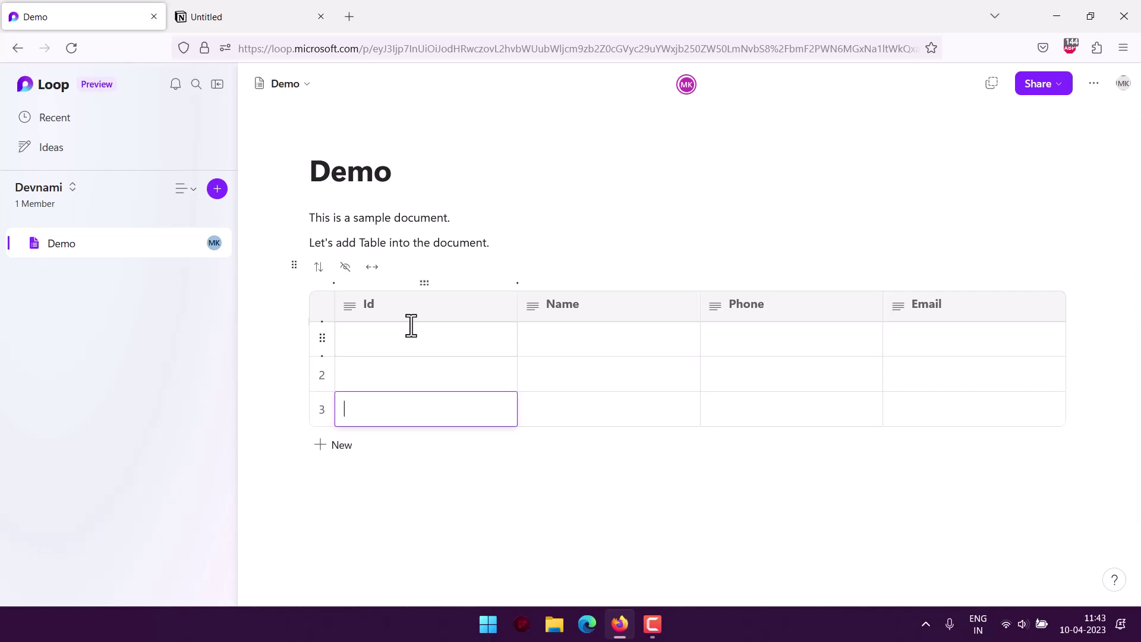
left_click(268, 338)
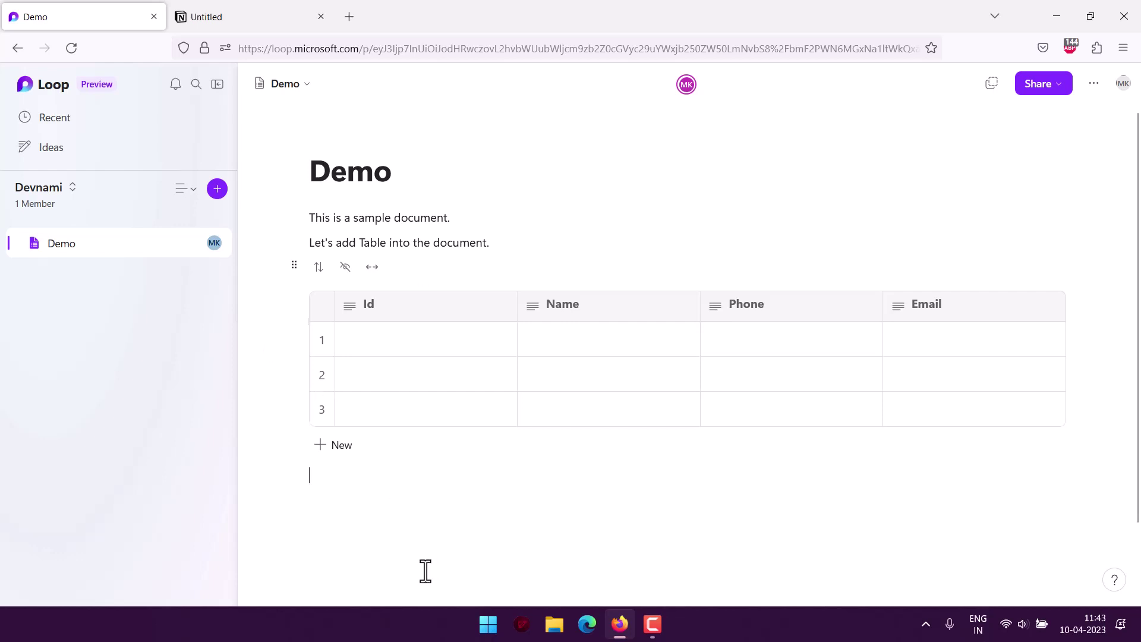
left_click(344, 451)
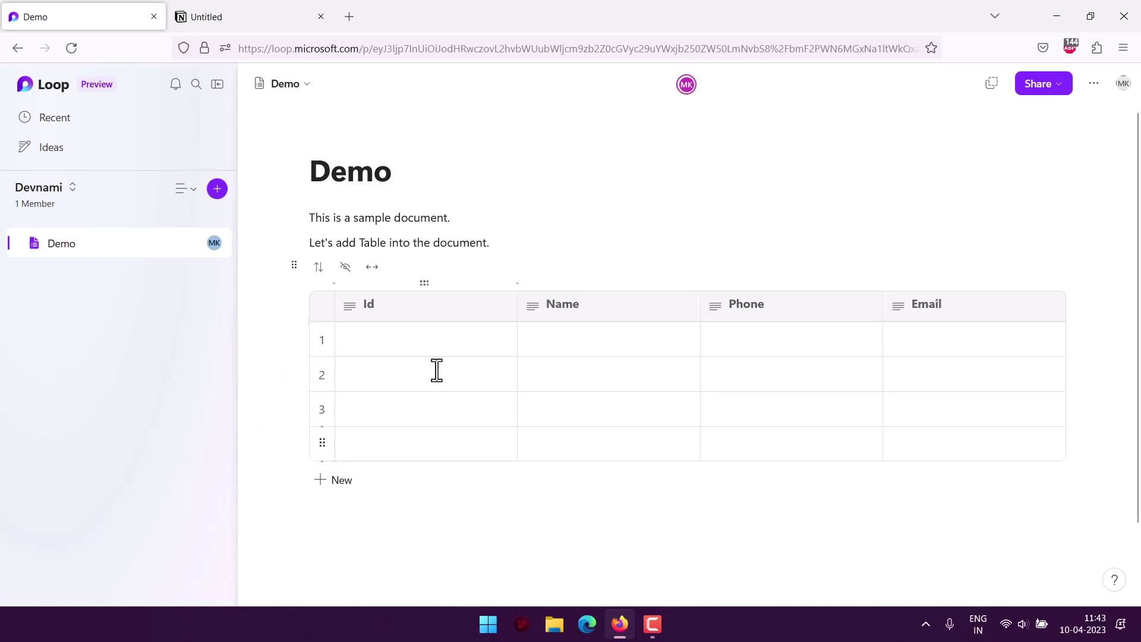
- Fill in the table's first row with Id 1 and the contact's first name, phone number and e-mail address
left_click(428, 339)
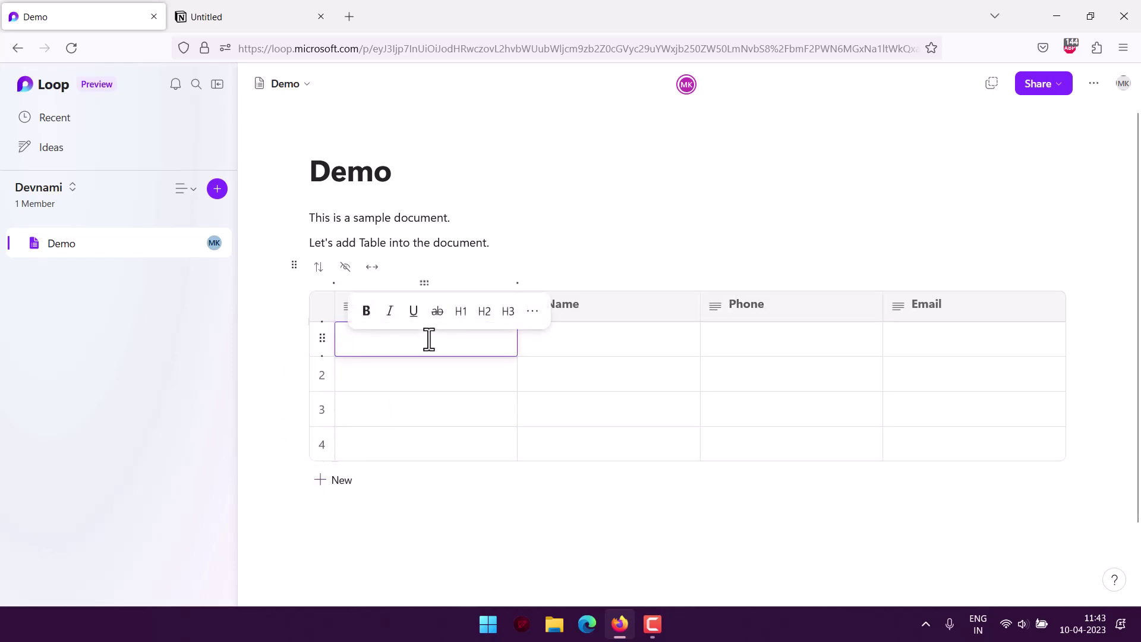
type("1")
key("Tab")
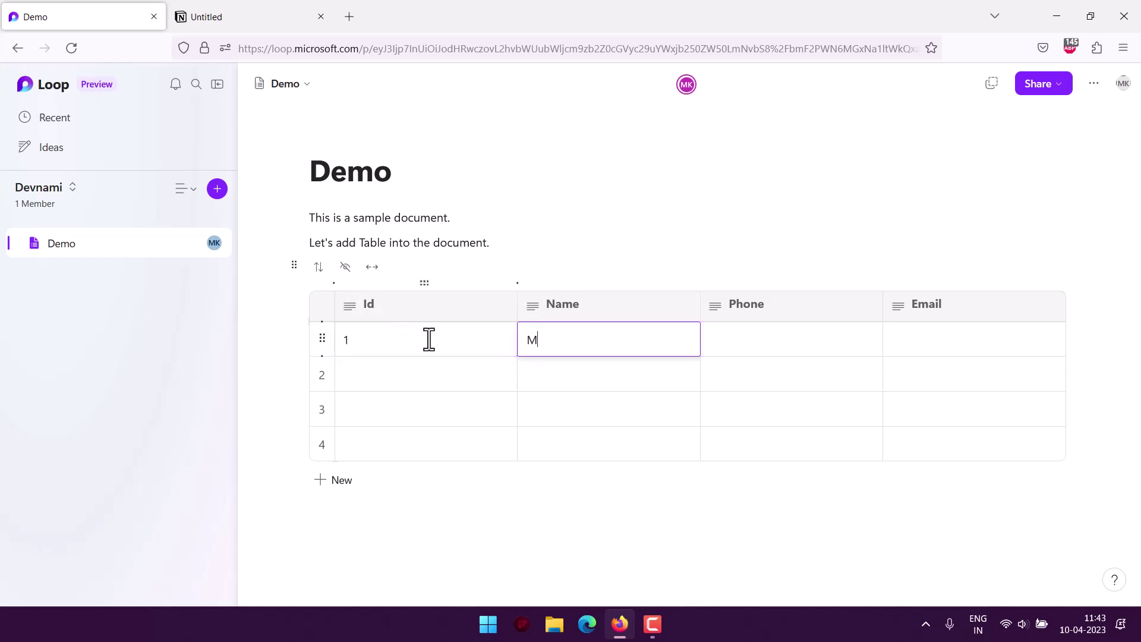
type("Mahesh")
key("Tab")
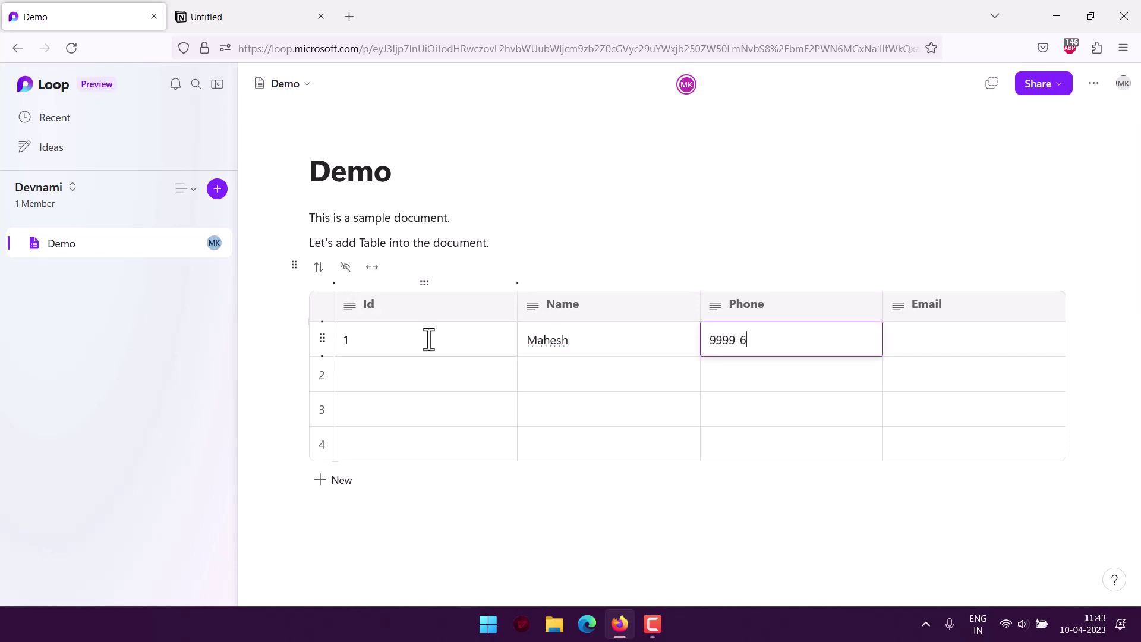
key("Tab")
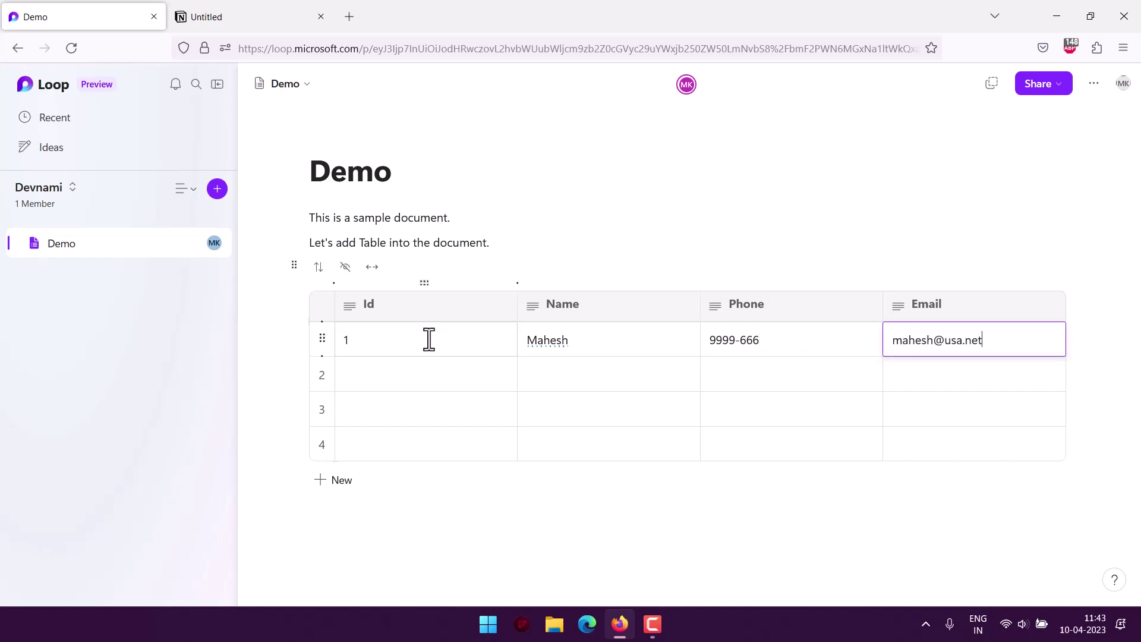
left_click(440, 471)
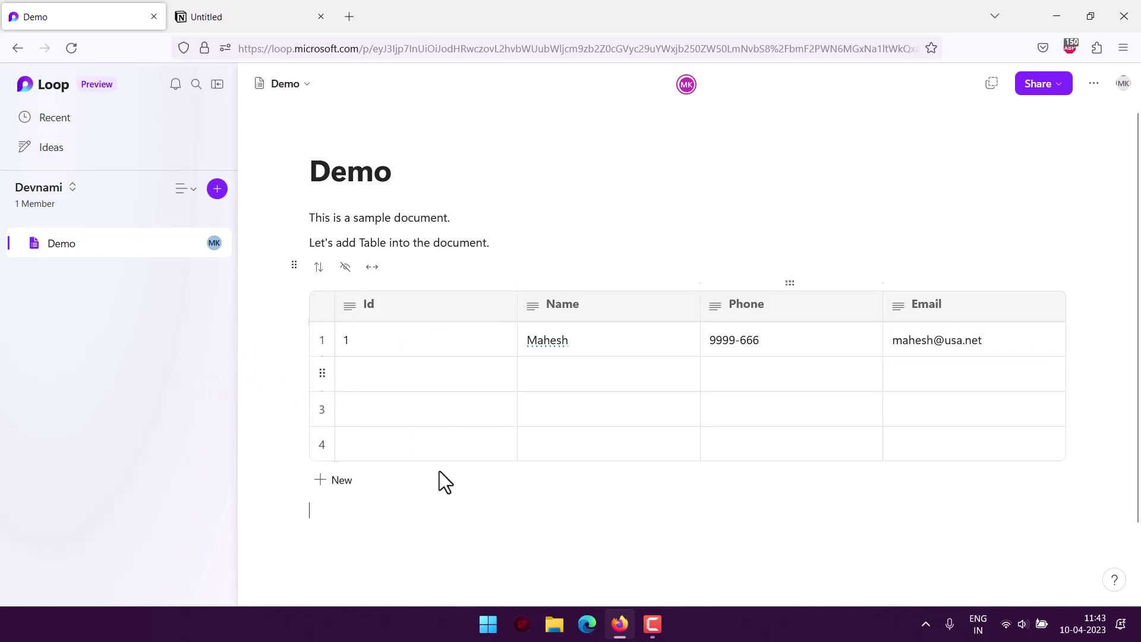
- Check the suggestion for the underlined Name entry and review the Microsoft Editor settings down to the refinements, leaving the options as they are
left_click(556, 342)
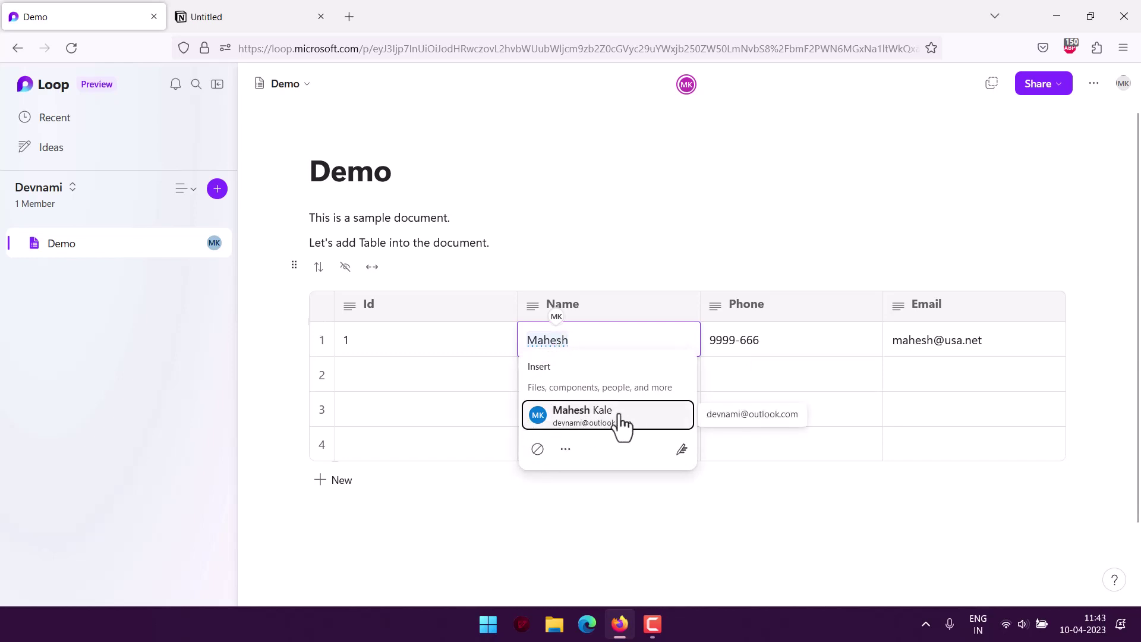
left_click(566, 450)
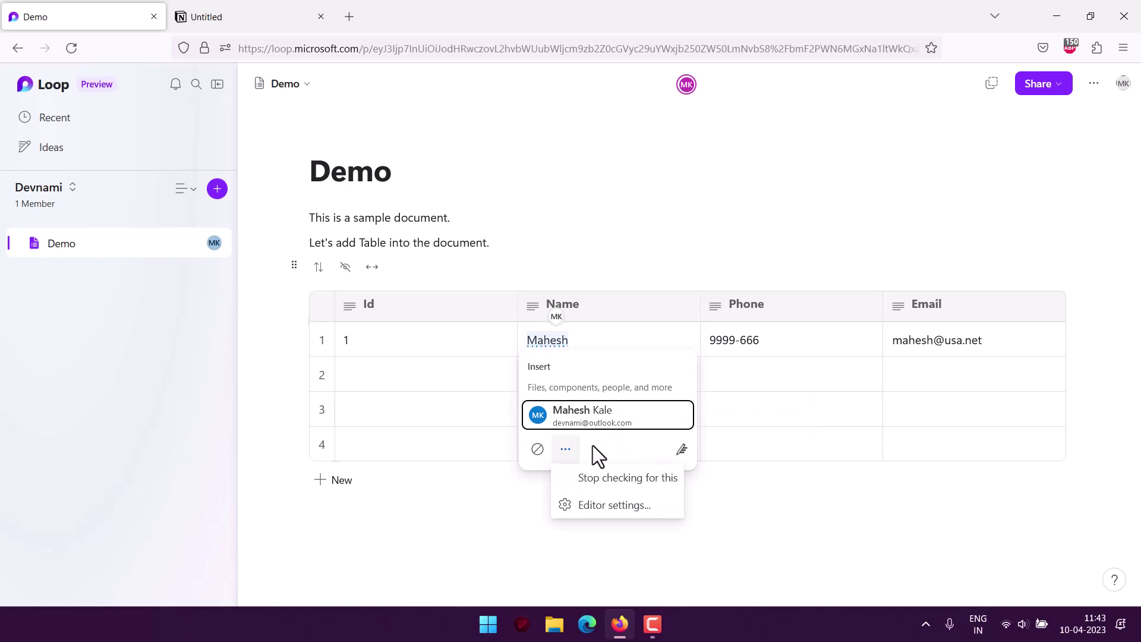
left_click(613, 505)
scroll(552, 402, "down", 5)
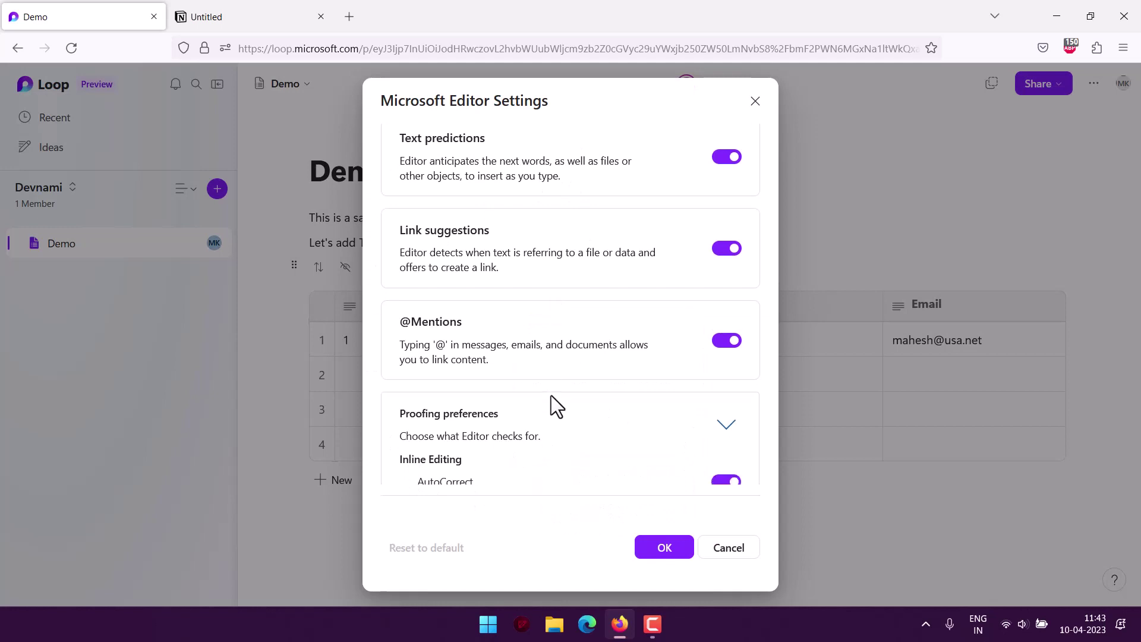
scroll(551, 391, "up", 3)
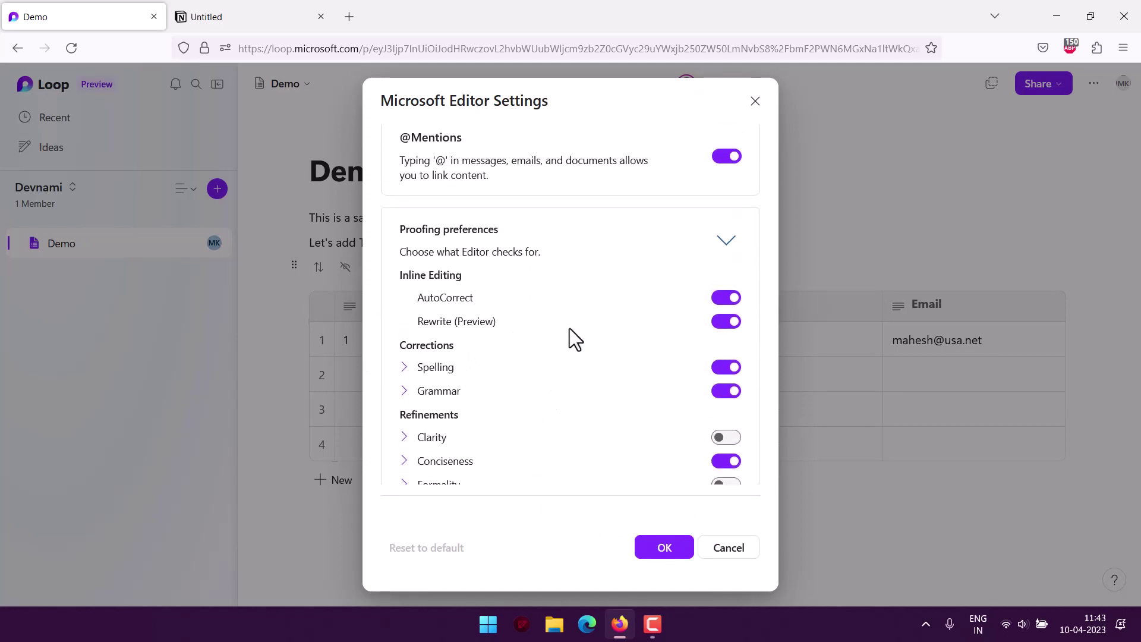
scroll(570, 328, "down", 3)
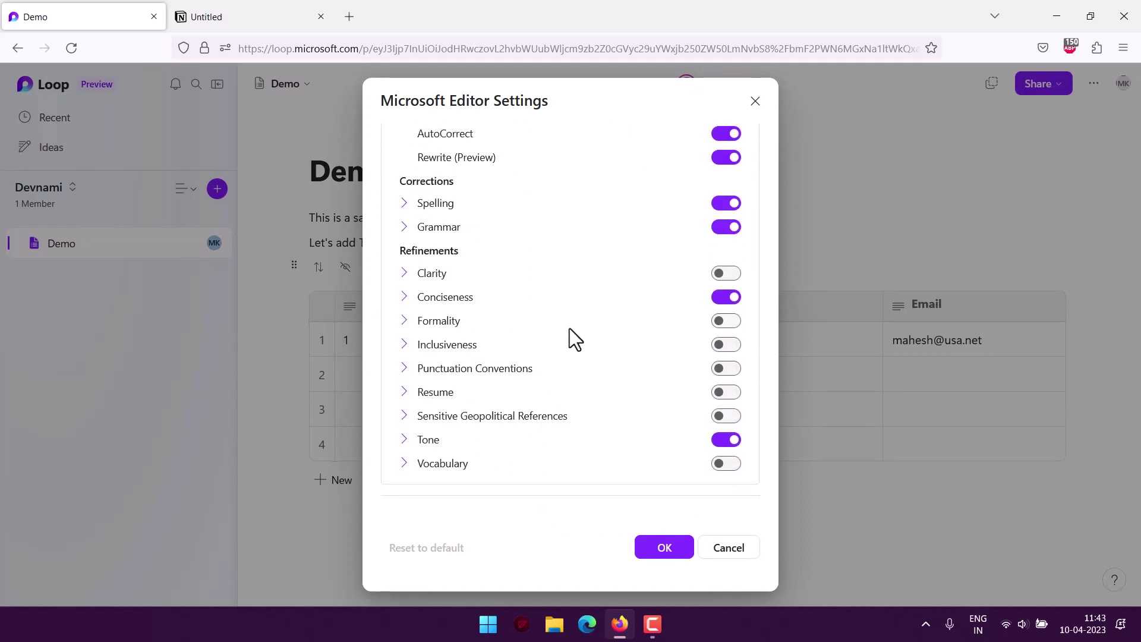
left_click(664, 548)
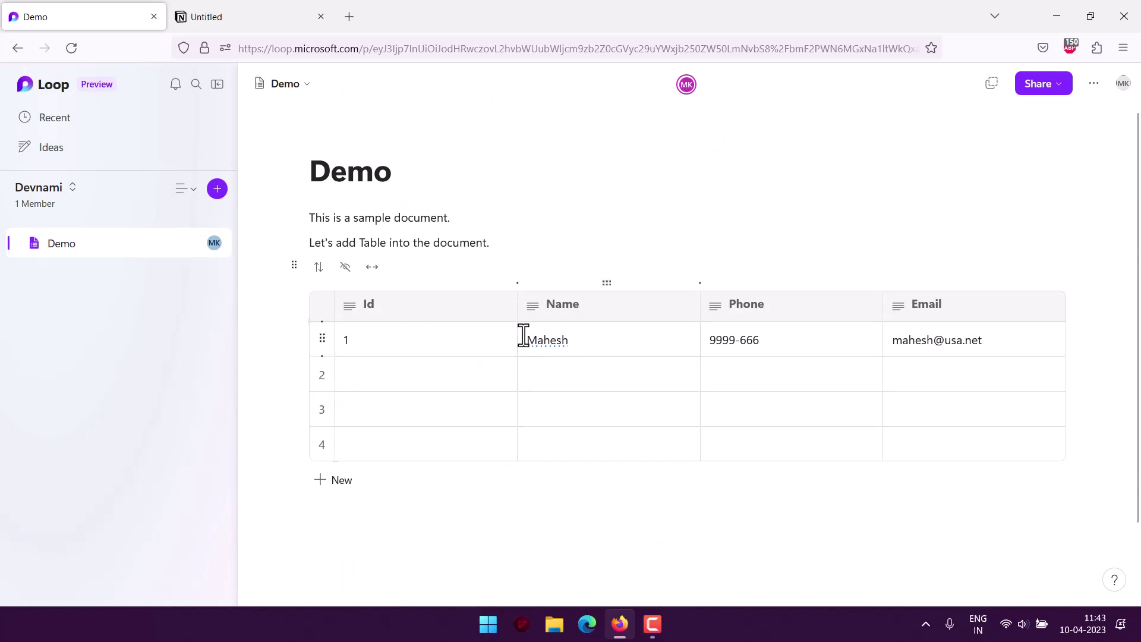
- Narrow the Id, Name and Phone columns to roughly fit their contents, giving the freed width to the Email column
left_click_drag(517, 328, 398, 327)
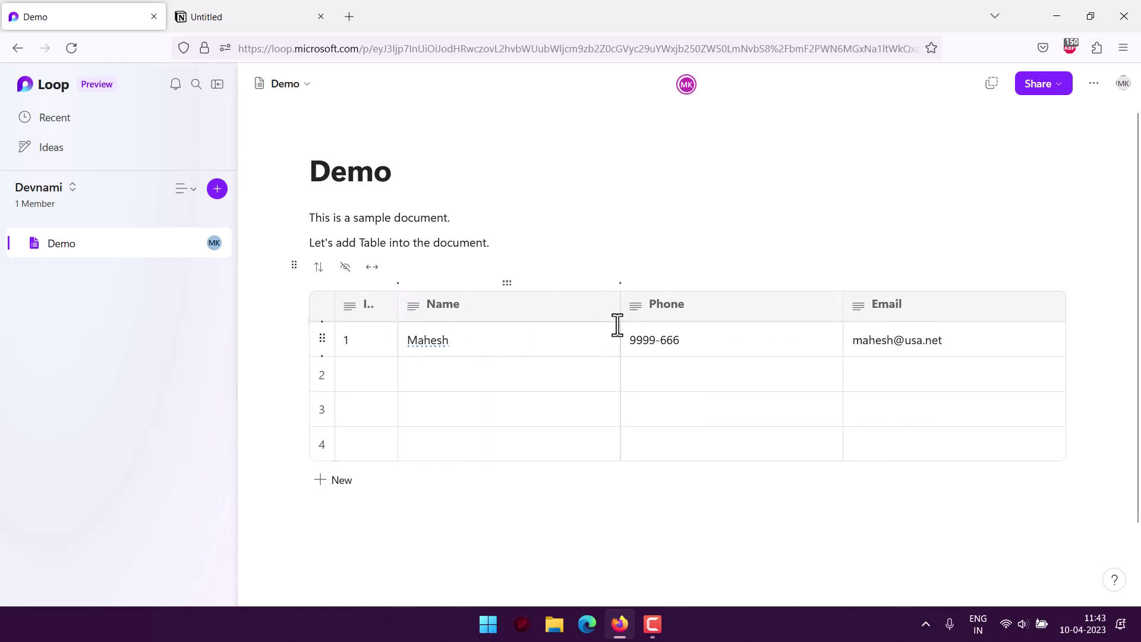
left_click_drag(620, 321, 491, 321)
left_click_drag(779, 324, 597, 321)
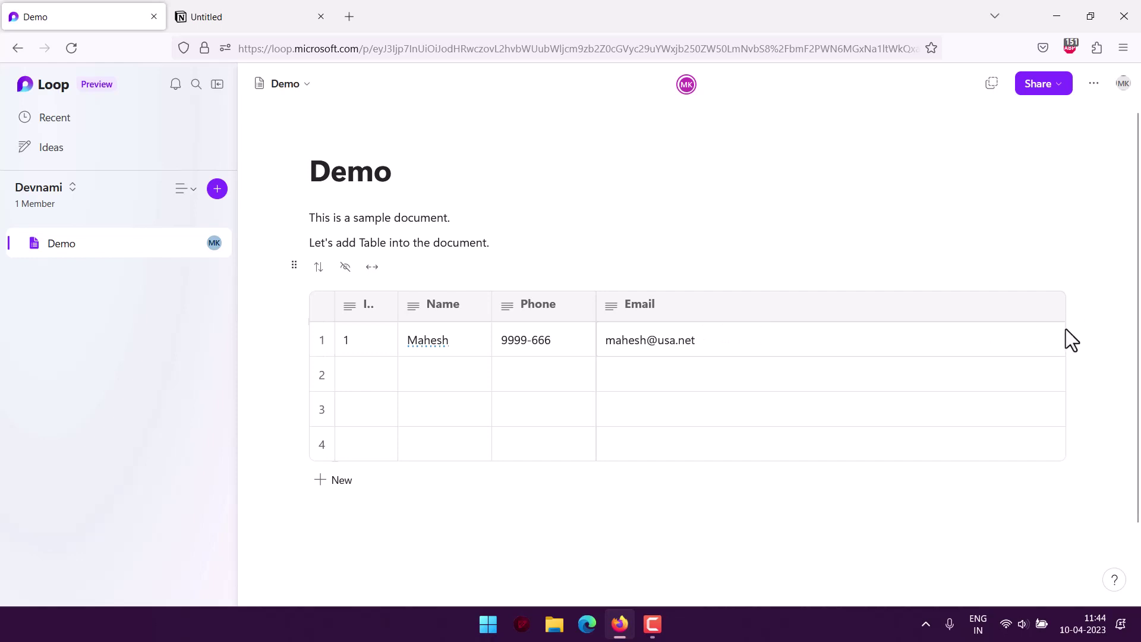
left_click(941, 340)
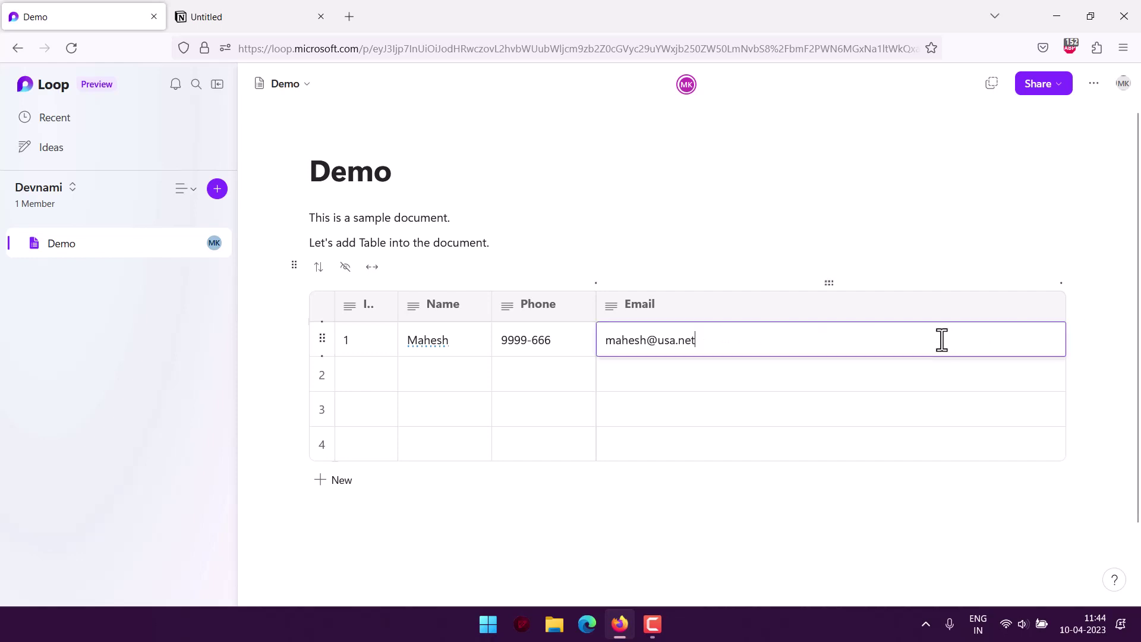
left_click(1090, 351)
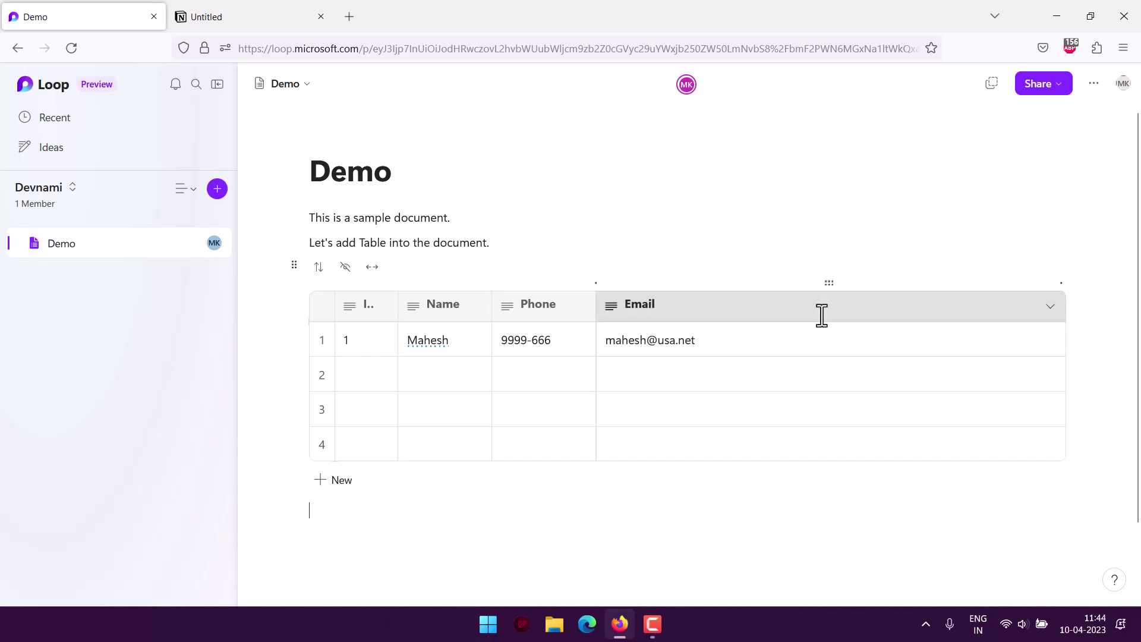
- Insert a Voting table template on the empty line below the contact table
type("/")
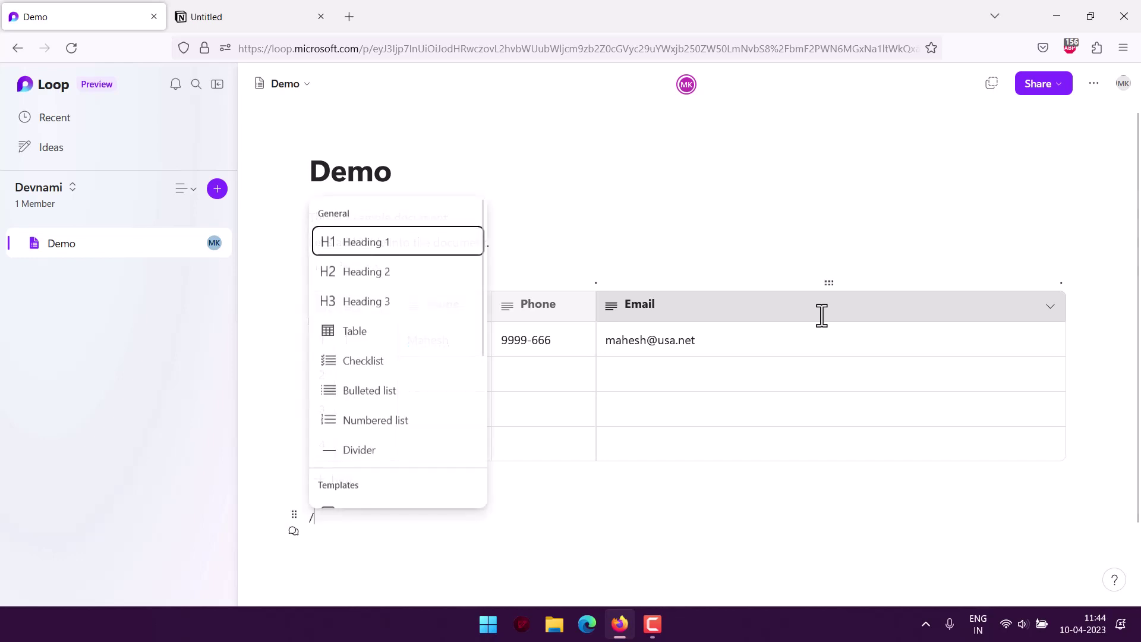
scroll(433, 394, "down", 3)
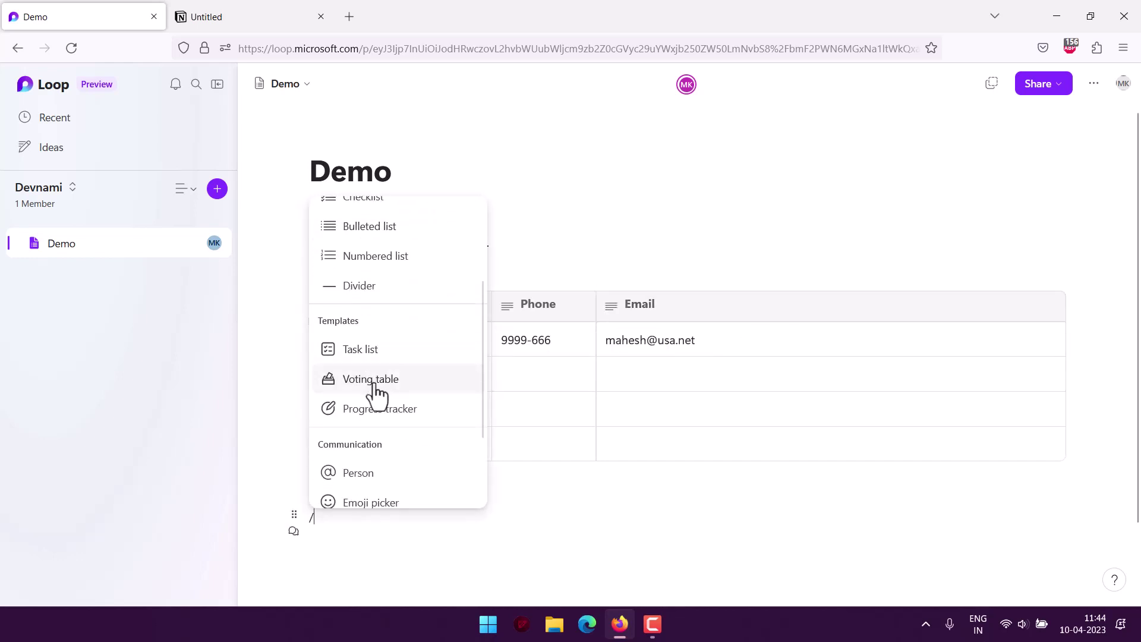
key("BackSpace")
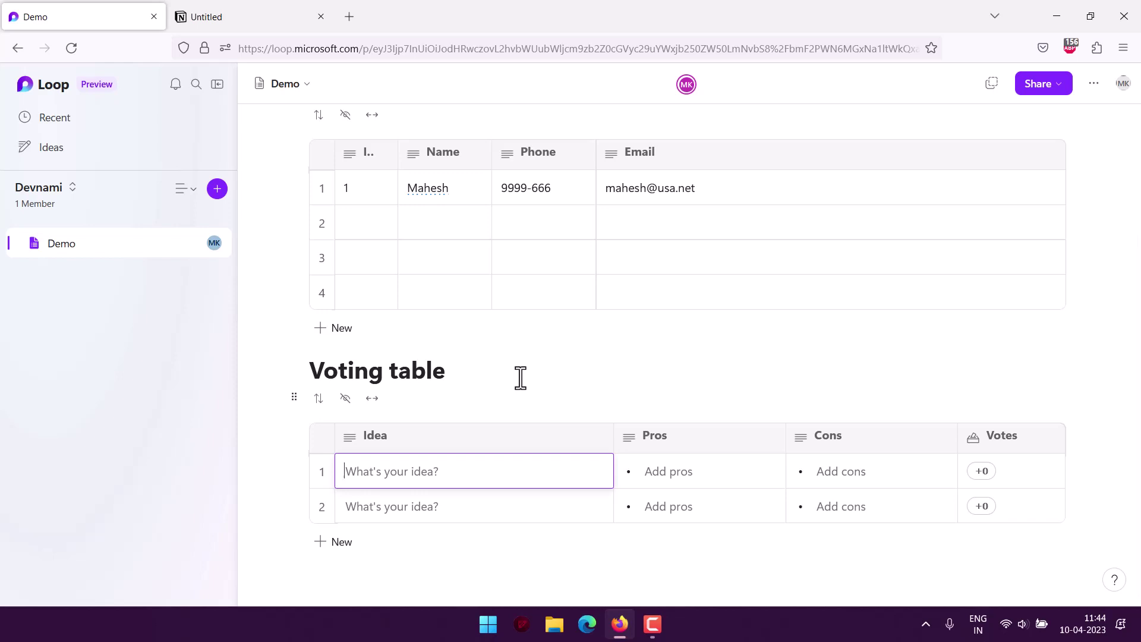
- Enter the ideas "Go for Vacation on 10" and "Continue with Work" in the voting table's two rows
type("Go for Vacation on 10")
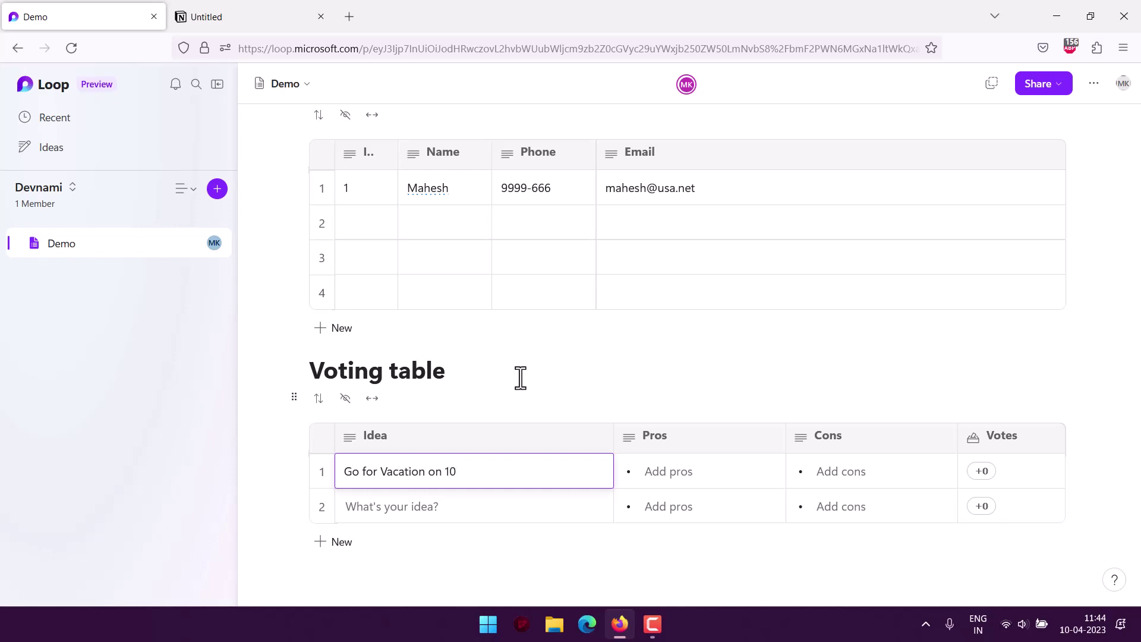
left_click(444, 507)
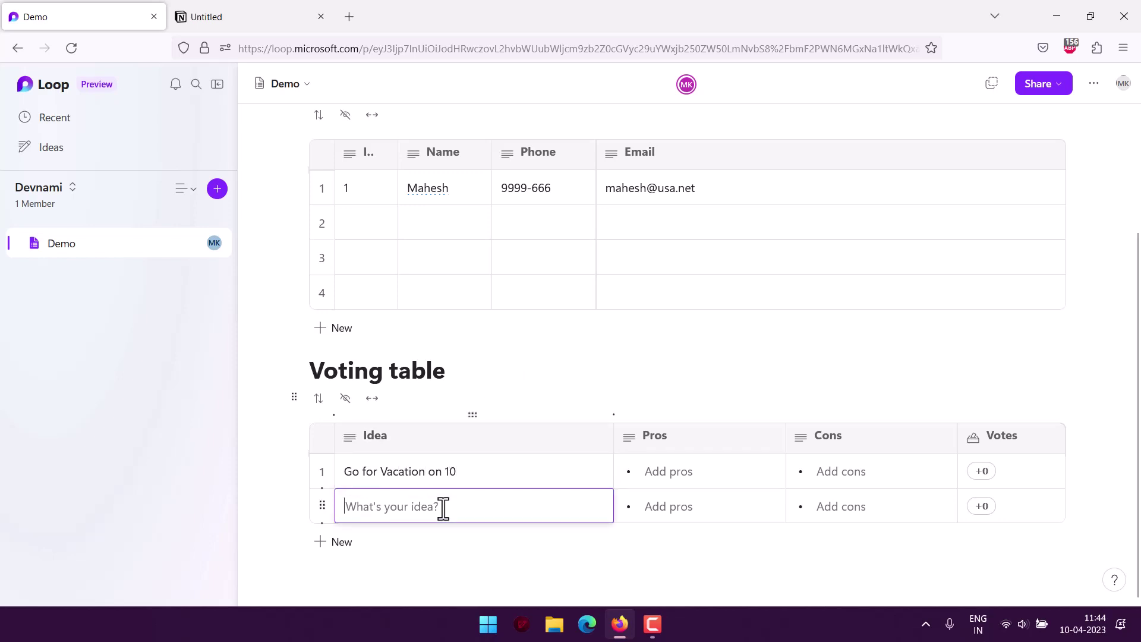
type("Continue with Work")
key("Escape")
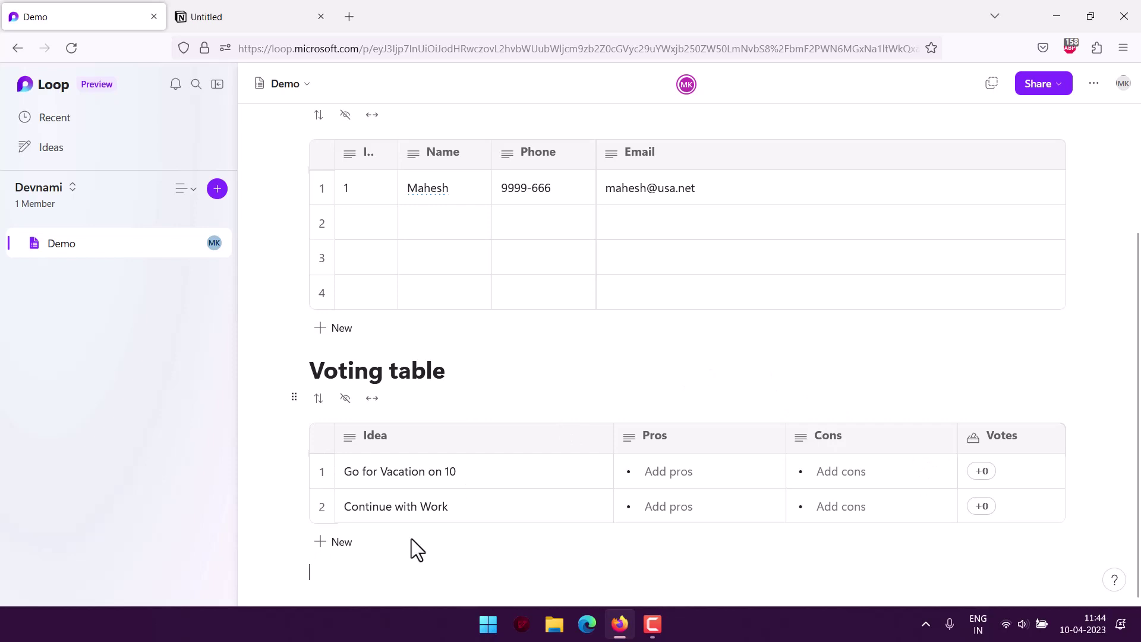
- Insert a Progress tracker template below the voting table and enter Task1 as its first work area
type("/")
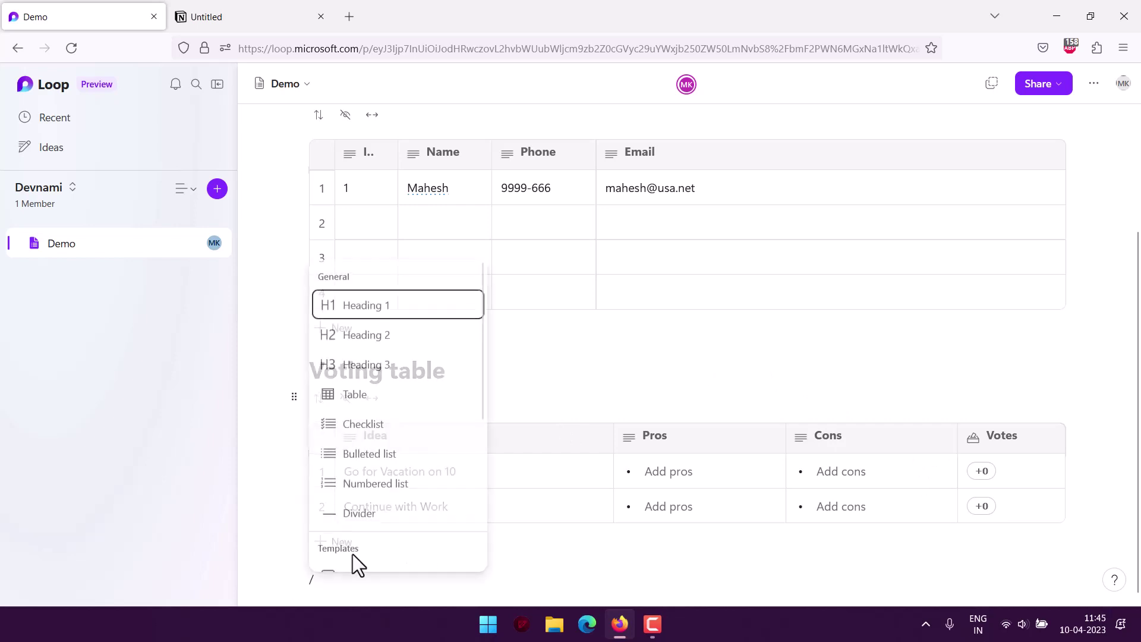
scroll(423, 454, "down", 3)
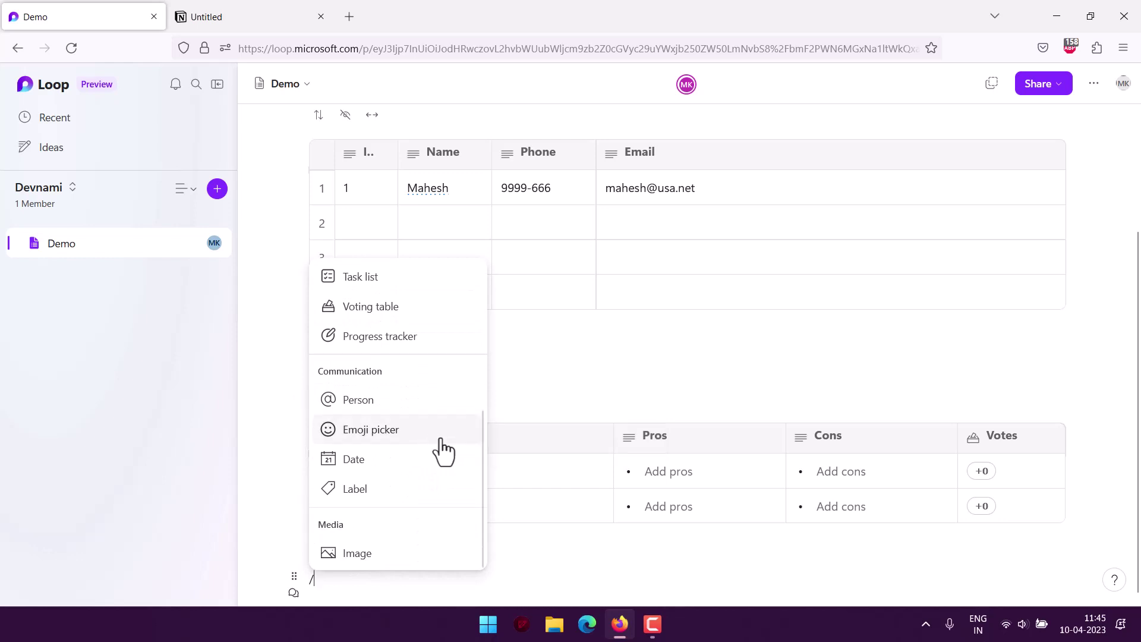
key("BackSpace")
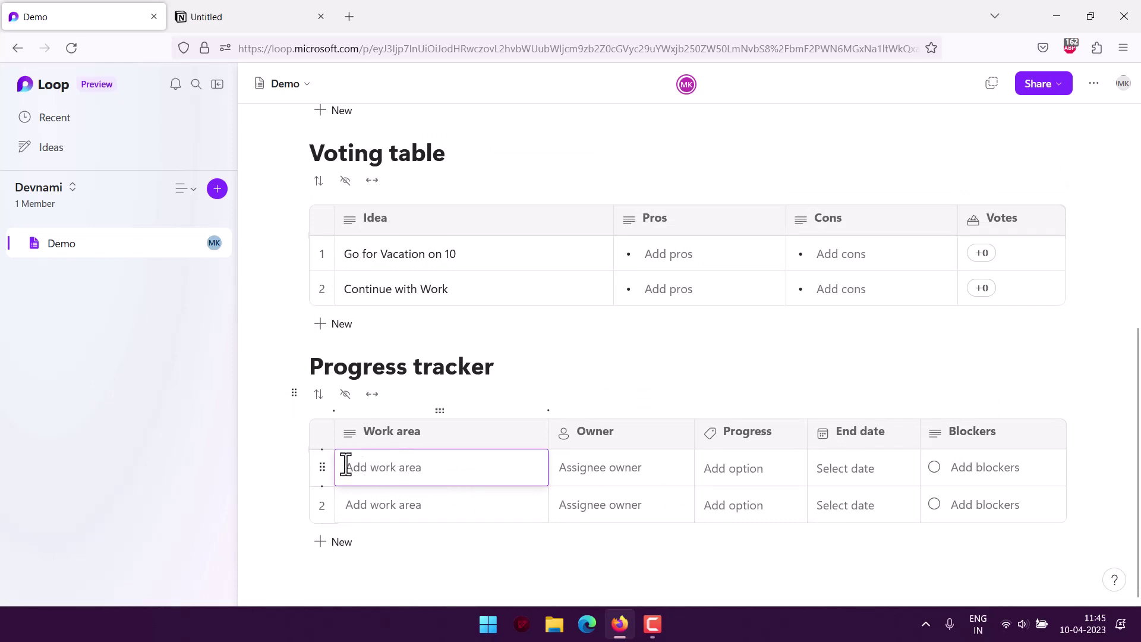
type("Fask1")
key("Tab")
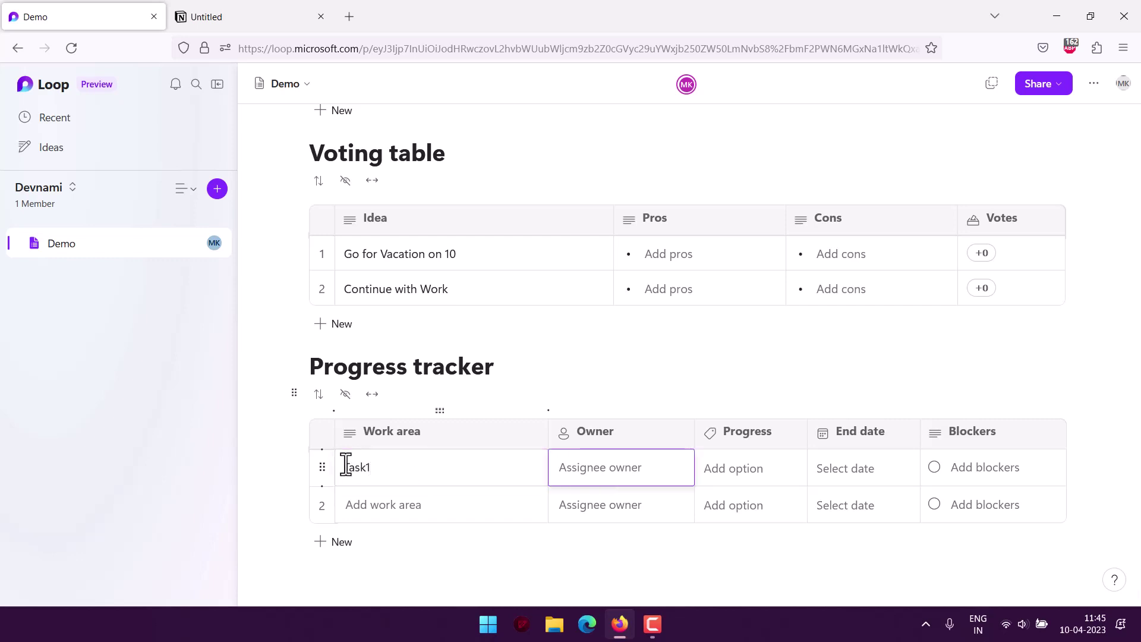
- Check the choices offered for Task1's Owner, Progress and End date cells, leaving the cells empty
type("@")
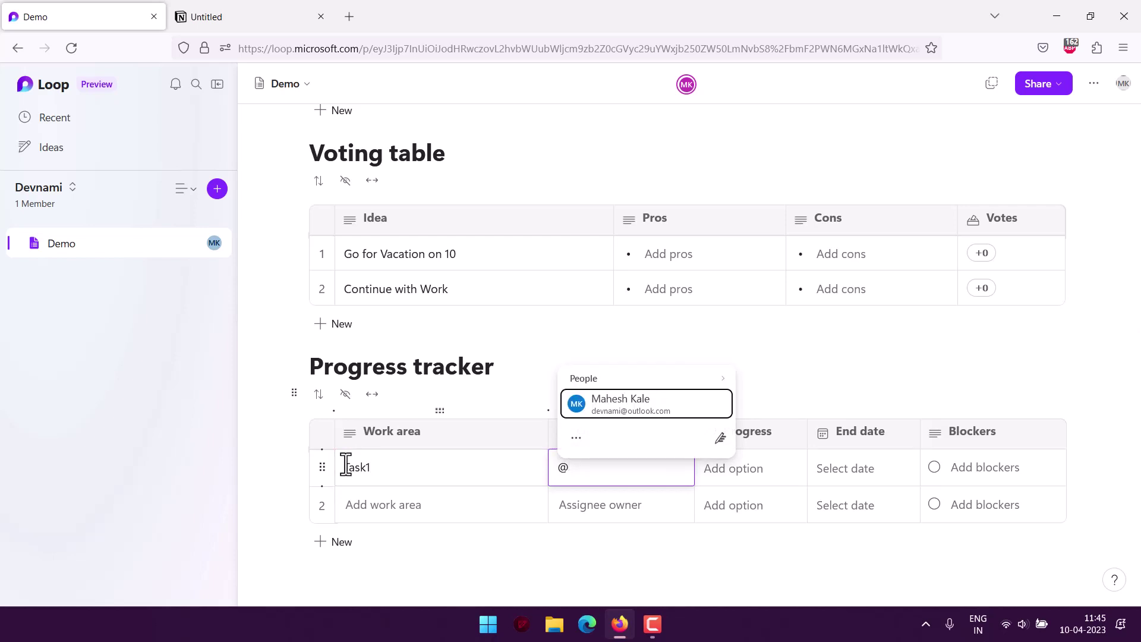
key("BackSpace")
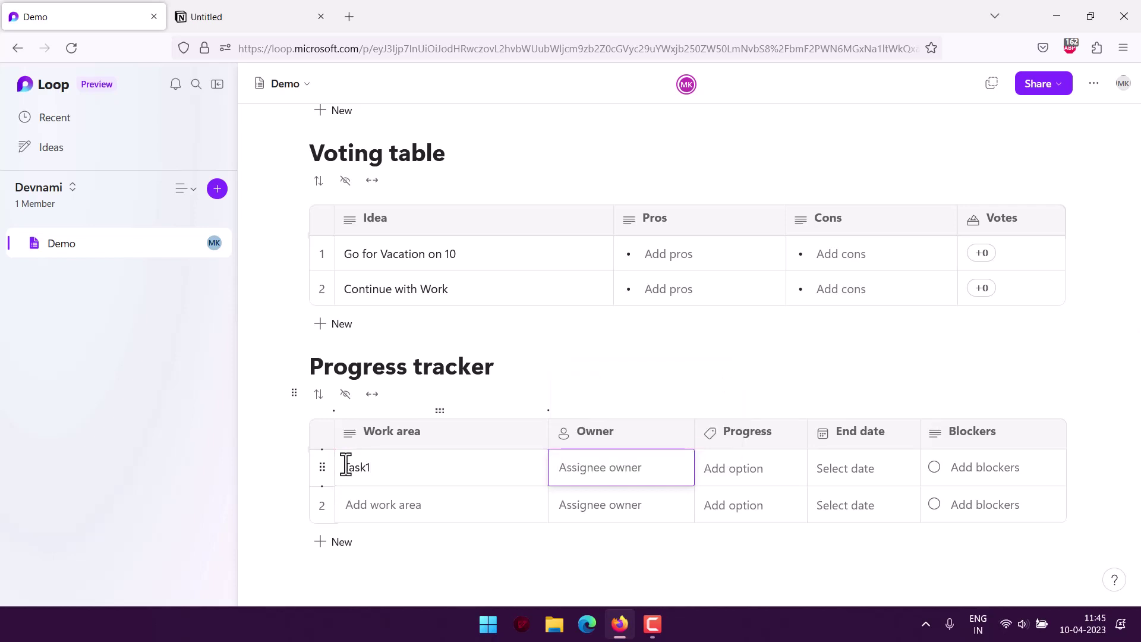
left_click(795, 467)
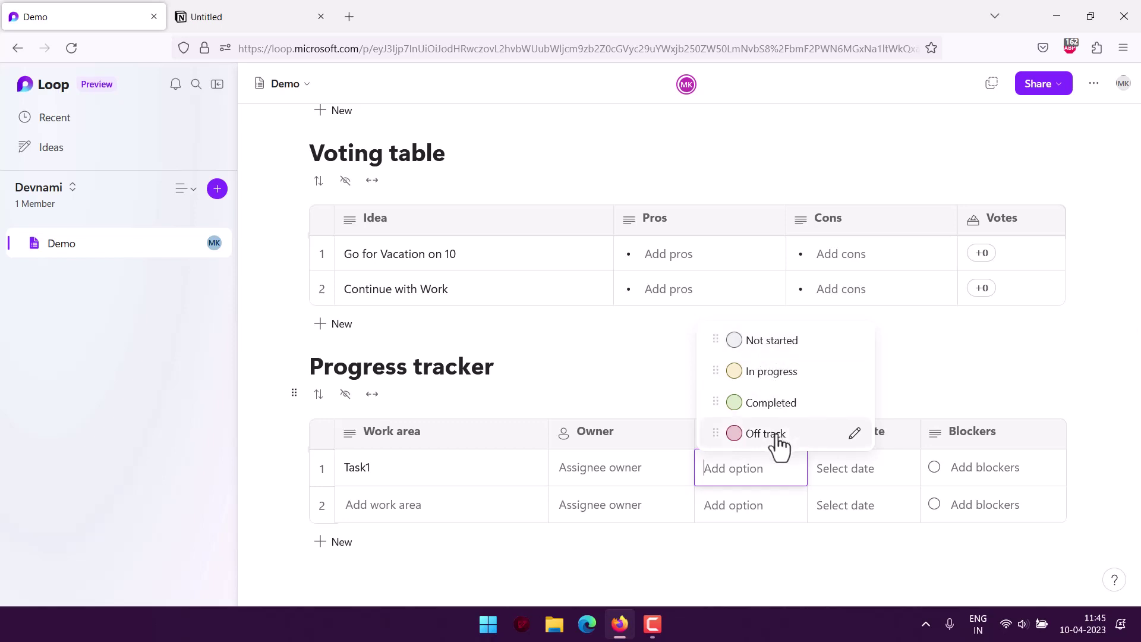
left_click(868, 477)
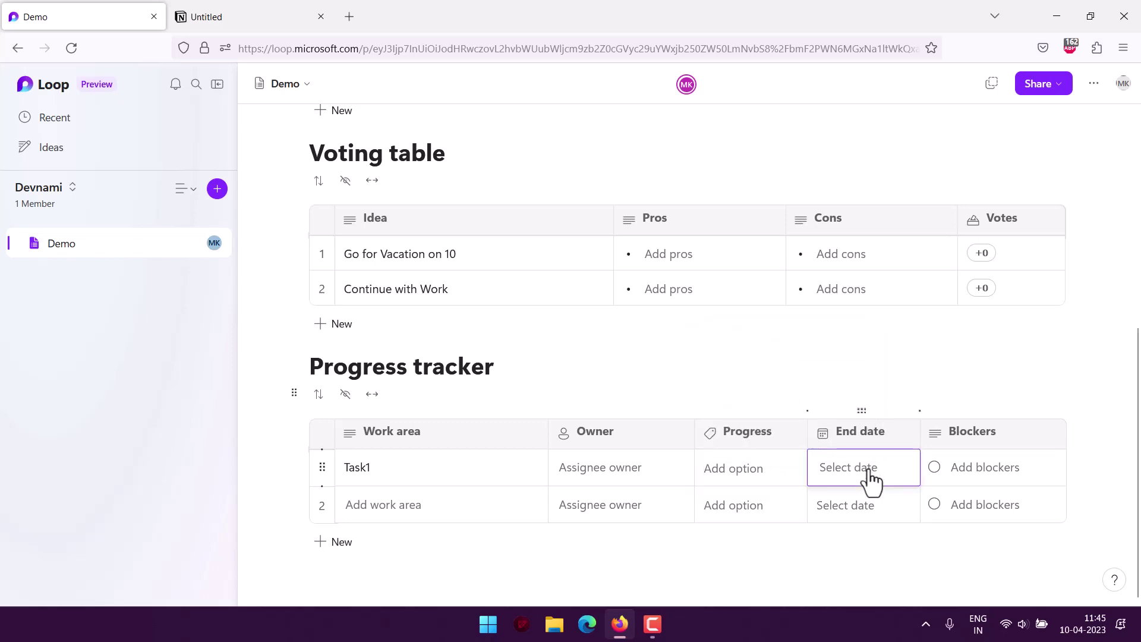
left_click(775, 375)
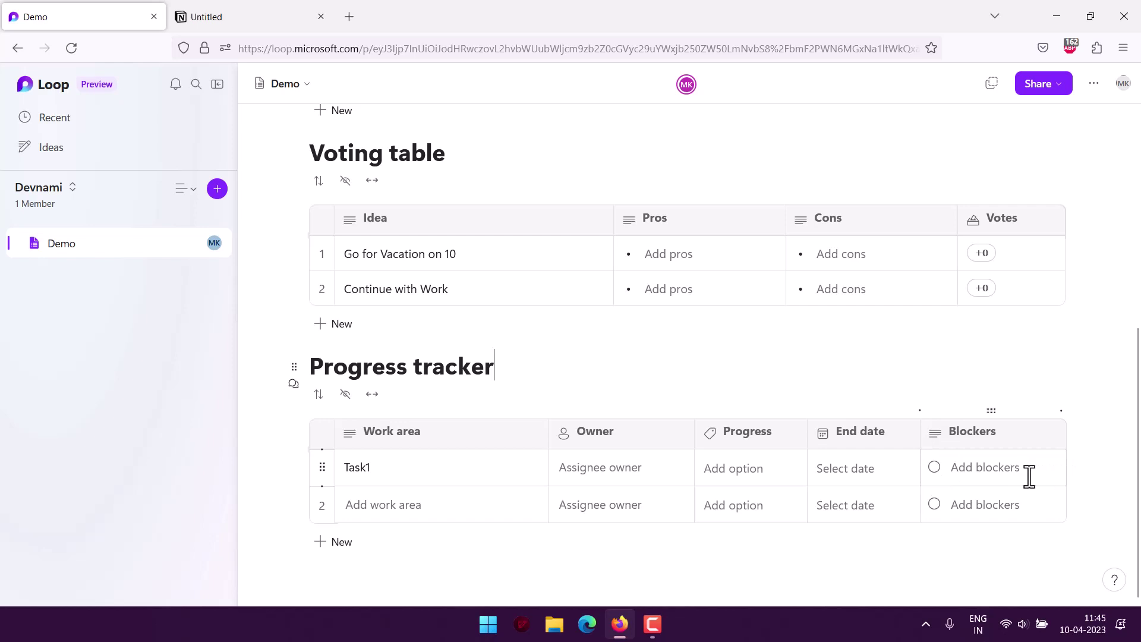
- Start inserting an image from a file on the empty line below the progress tracker
left_click(357, 572)
scroll(288, 369, "up", 6)
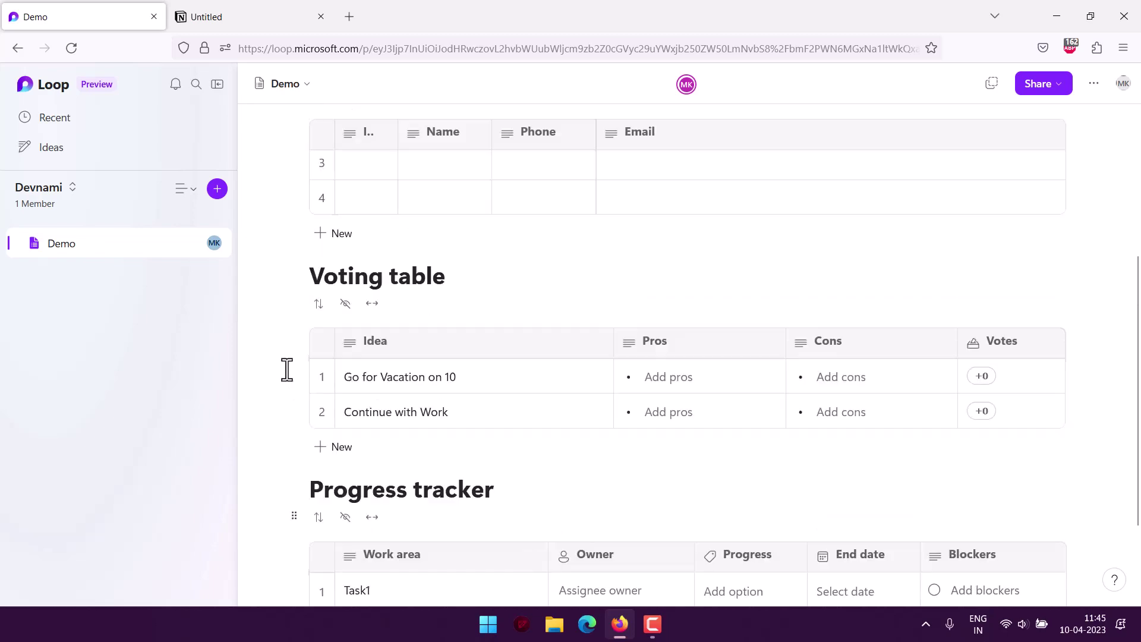
scroll(288, 369, "down", 6)
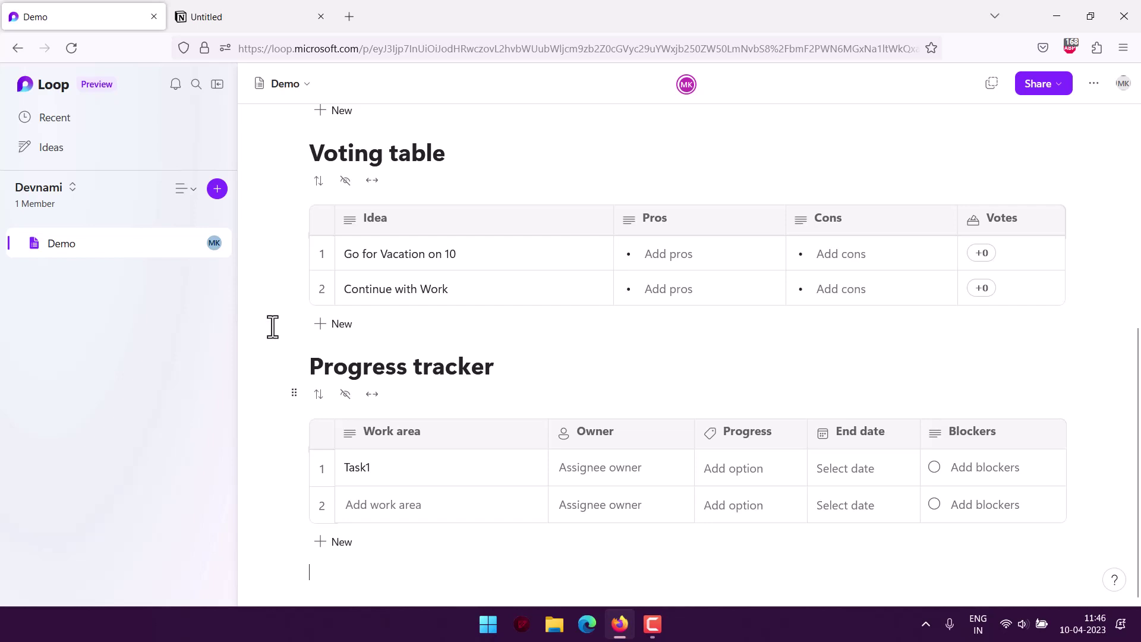
left_click(313, 582)
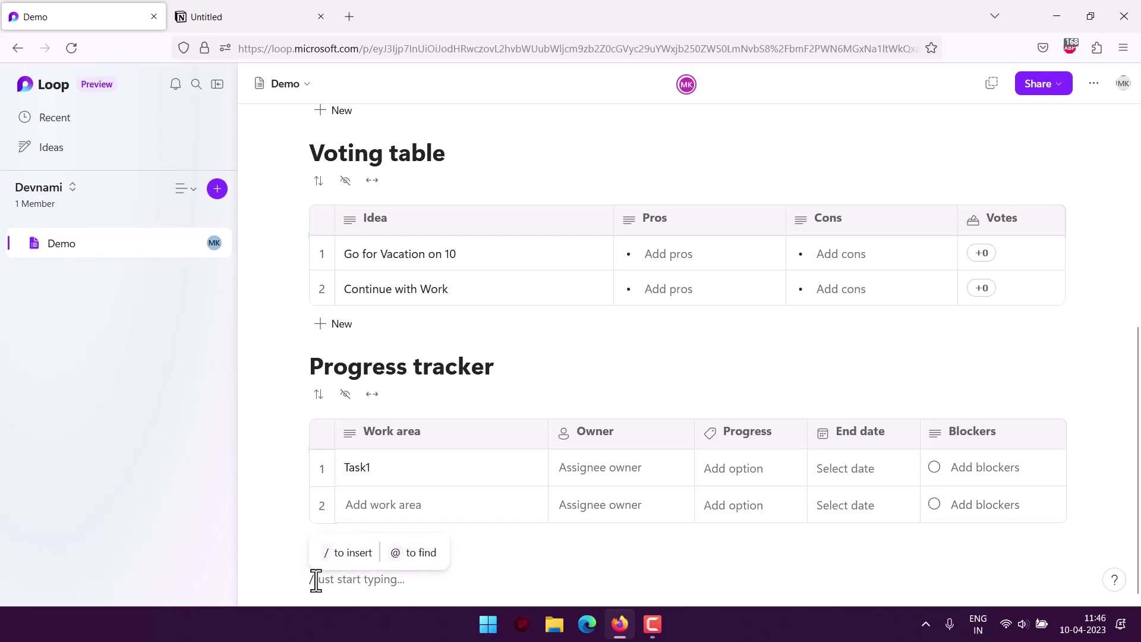
left_click(485, 605)
type("/")
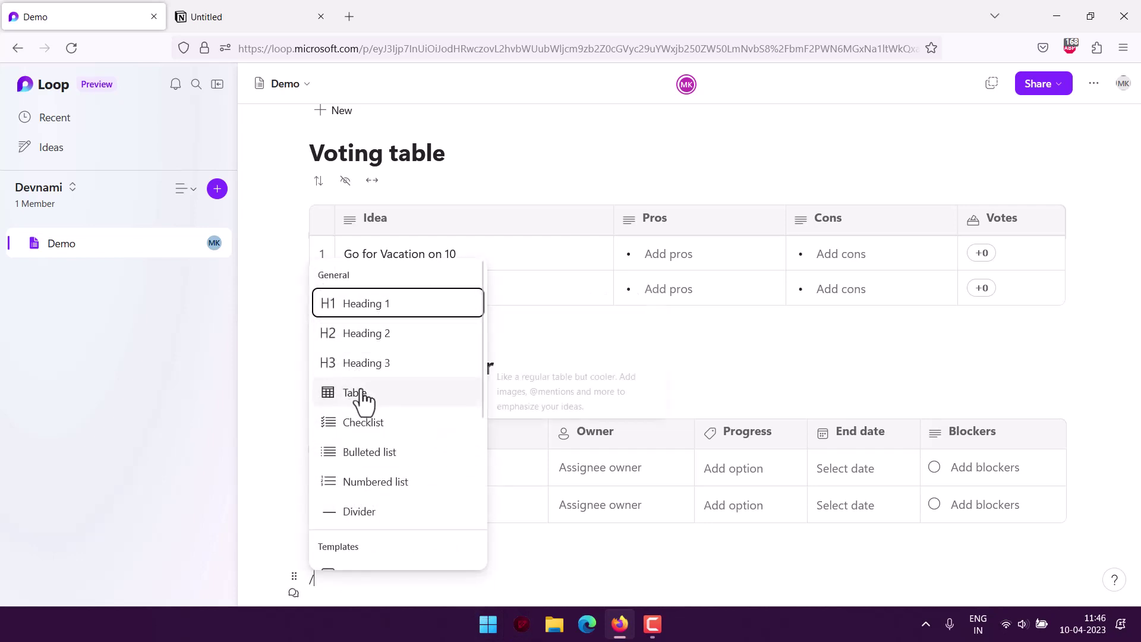
scroll(460, 455, "down", 5)
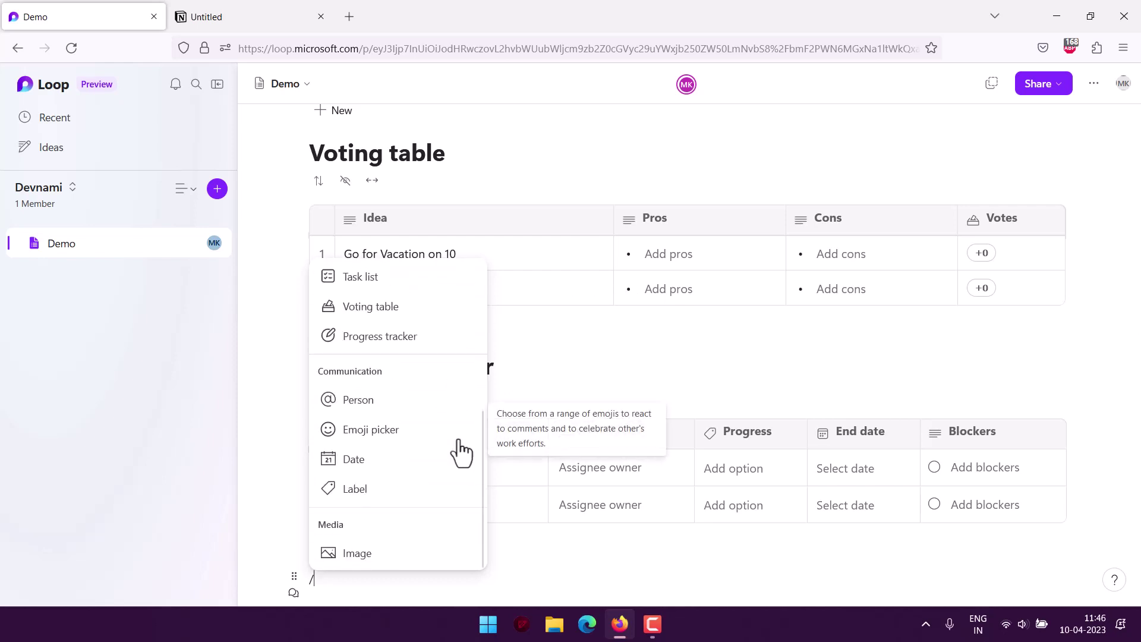
left_click(347, 554)
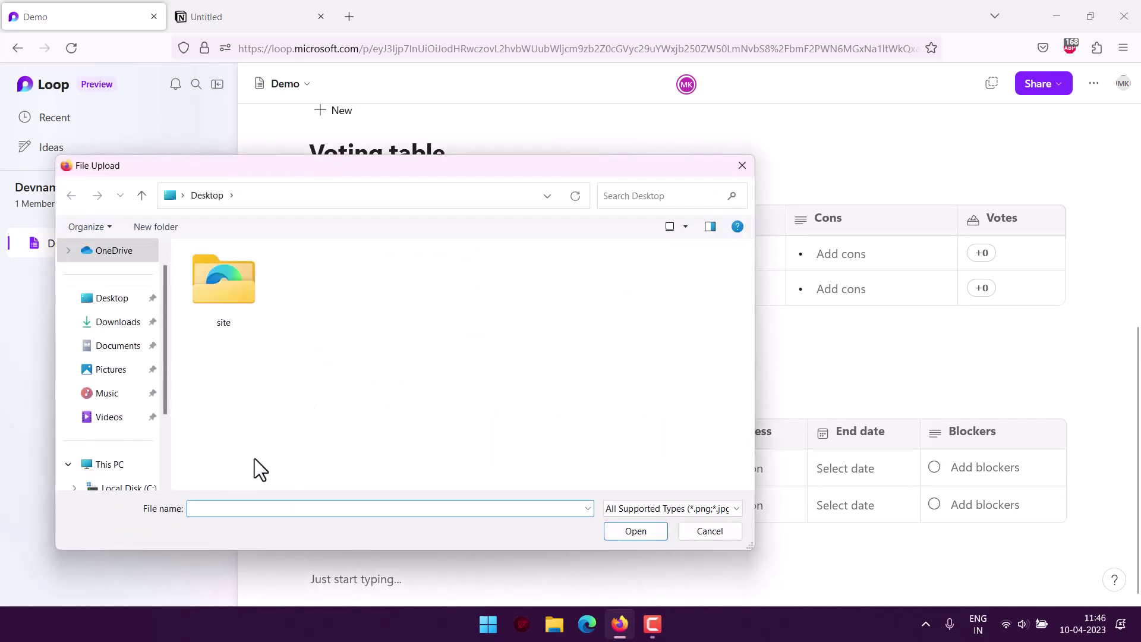
- Look for an image in the Saved Pictures and Camera Roll folders under Pictures
left_click(109, 371)
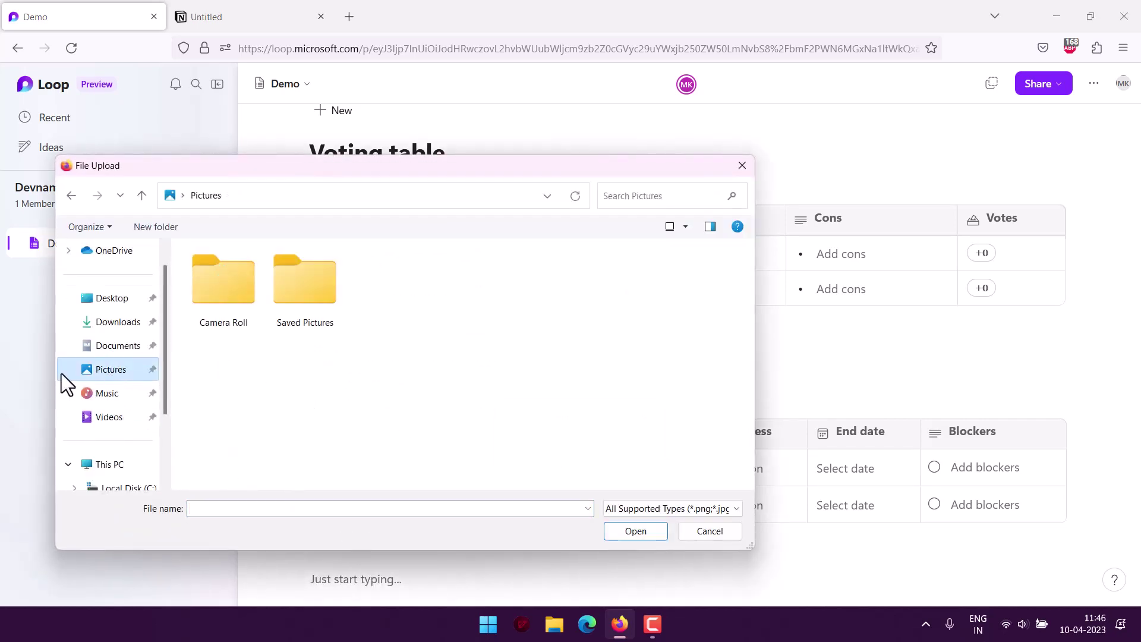
double_click(294, 286)
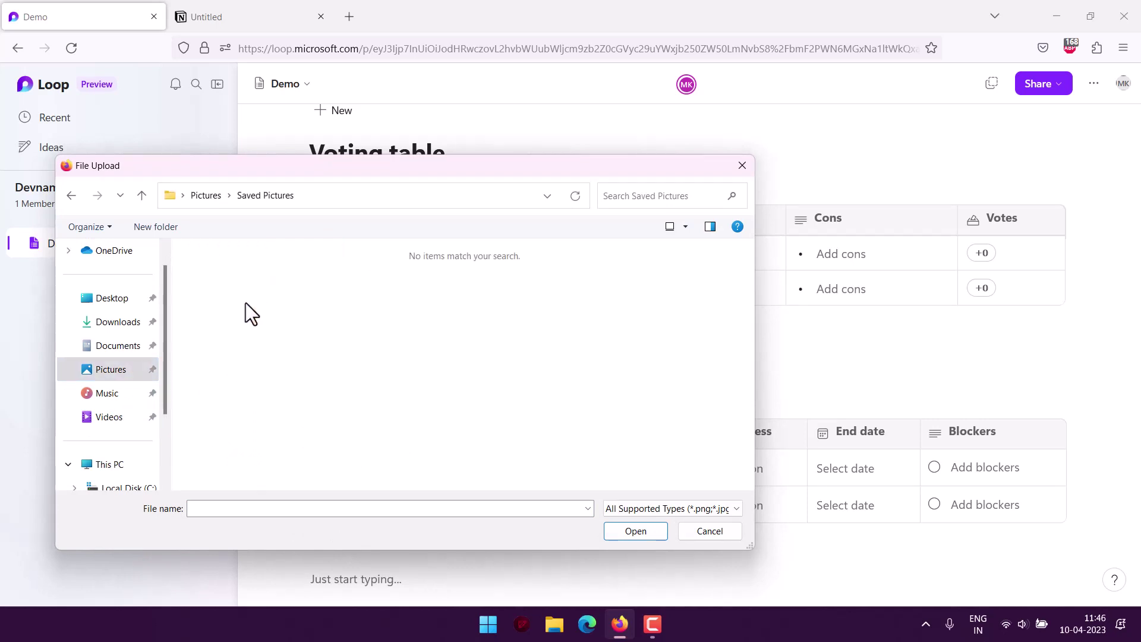
left_click(203, 195)
double_click(214, 295)
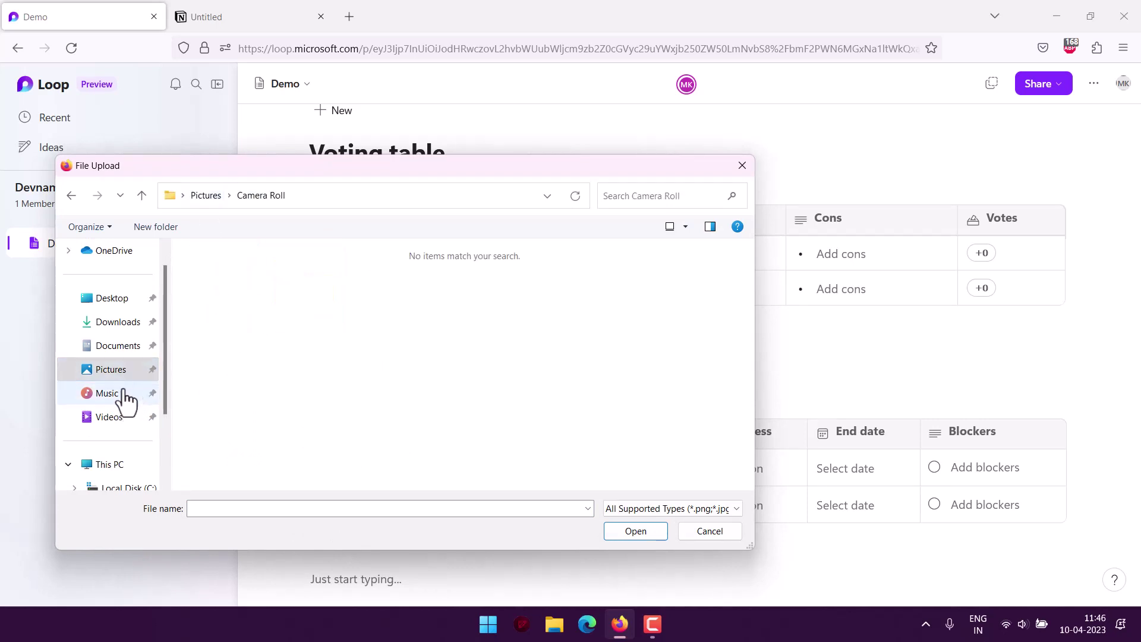
- Insert the image boxplot.png from the Documents folder
left_click(117, 347)
scroll(330, 346, "down", 1)
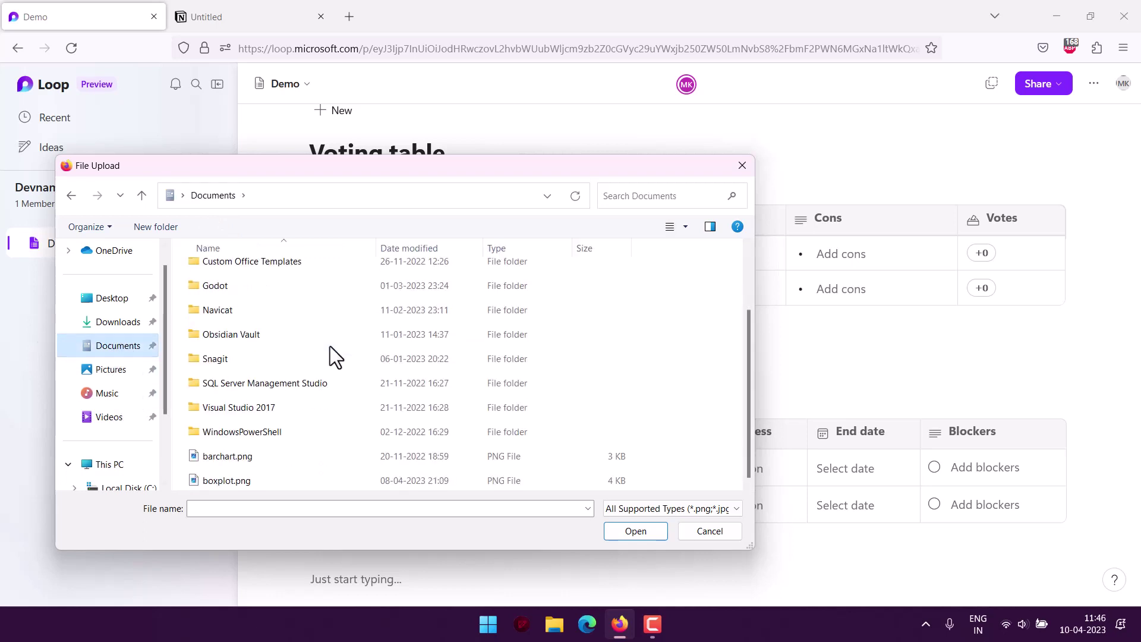
scroll(329, 345, "up", 1)
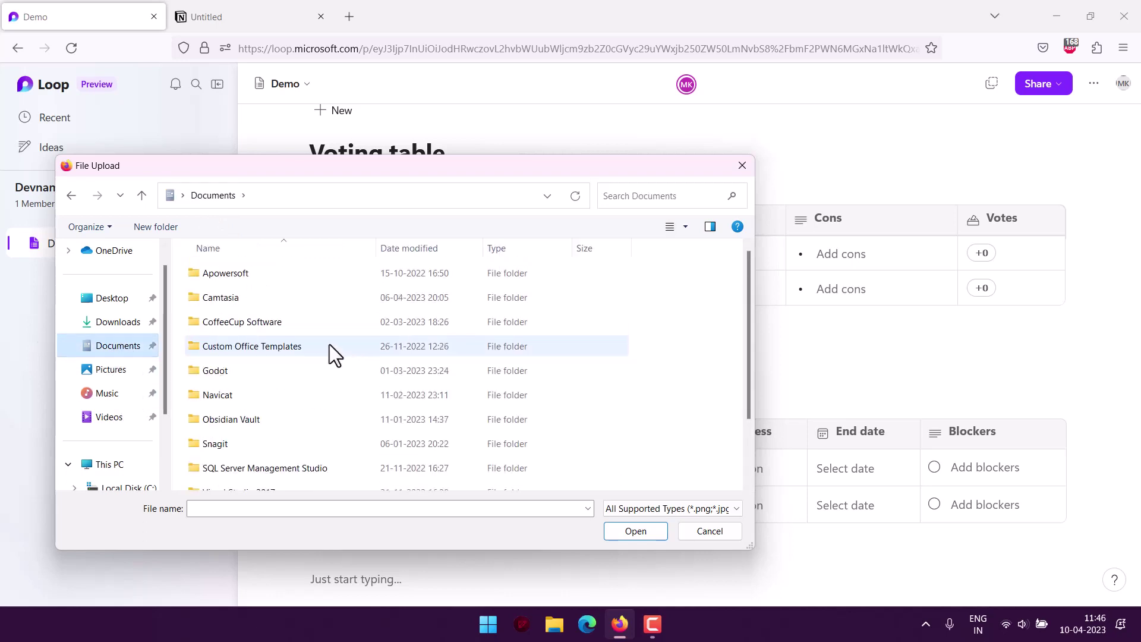
scroll(329, 344, "down", 1)
left_click(245, 480)
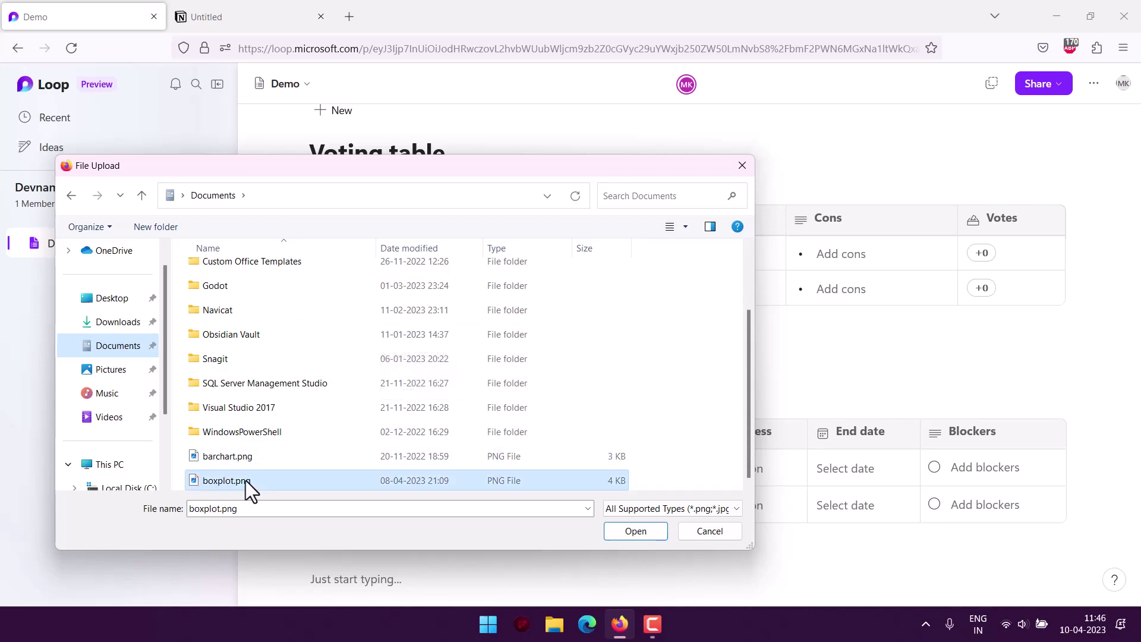
left_click(633, 535)
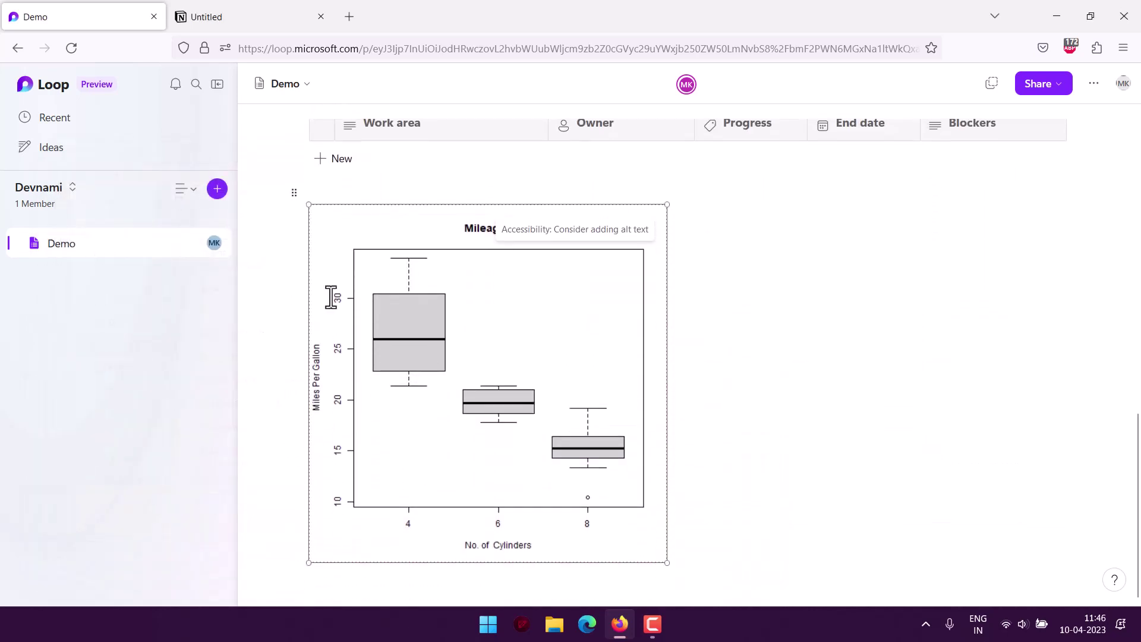
- Mark the inserted boxplot image as decorative
left_click(316, 583)
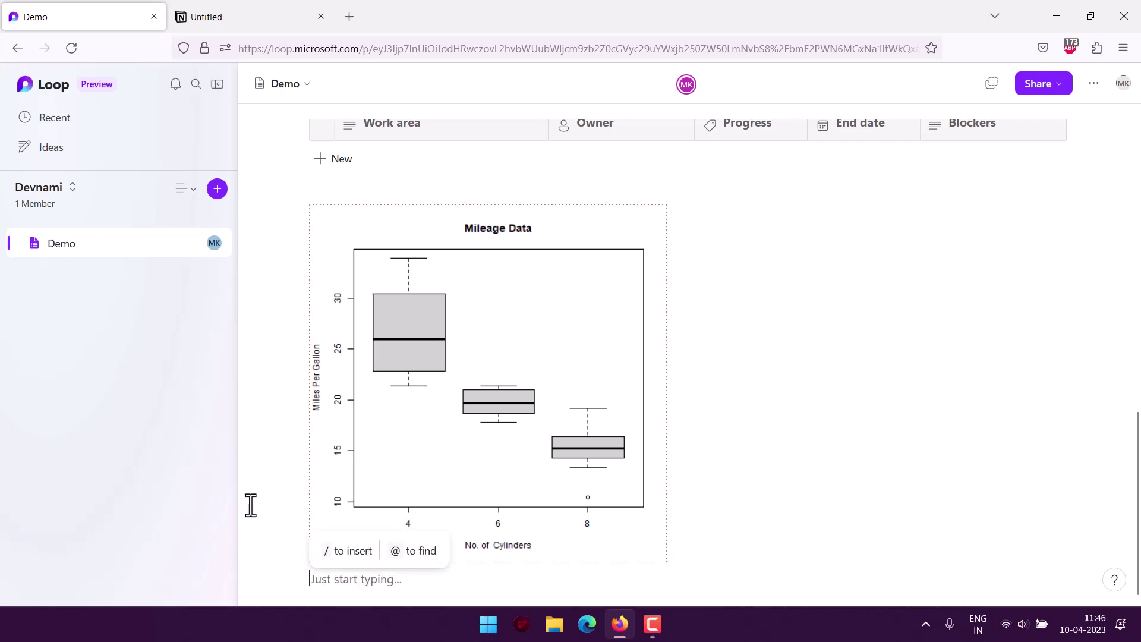
scroll(319, 473, "up", 4)
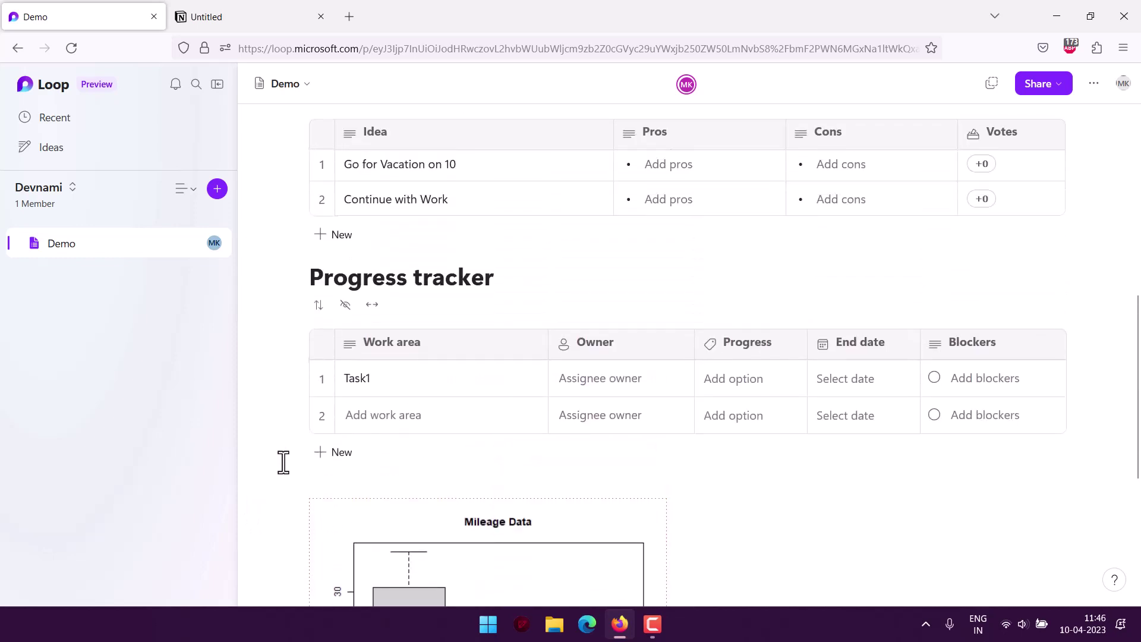
scroll(283, 458, "down", 4)
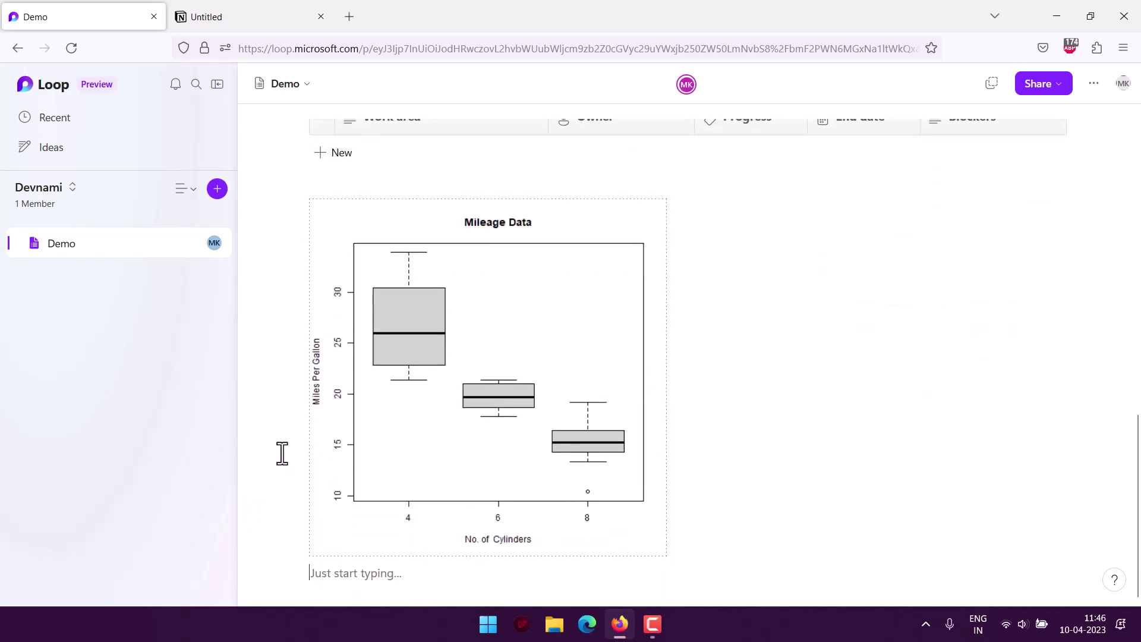
left_click(422, 387)
right_click(539, 288)
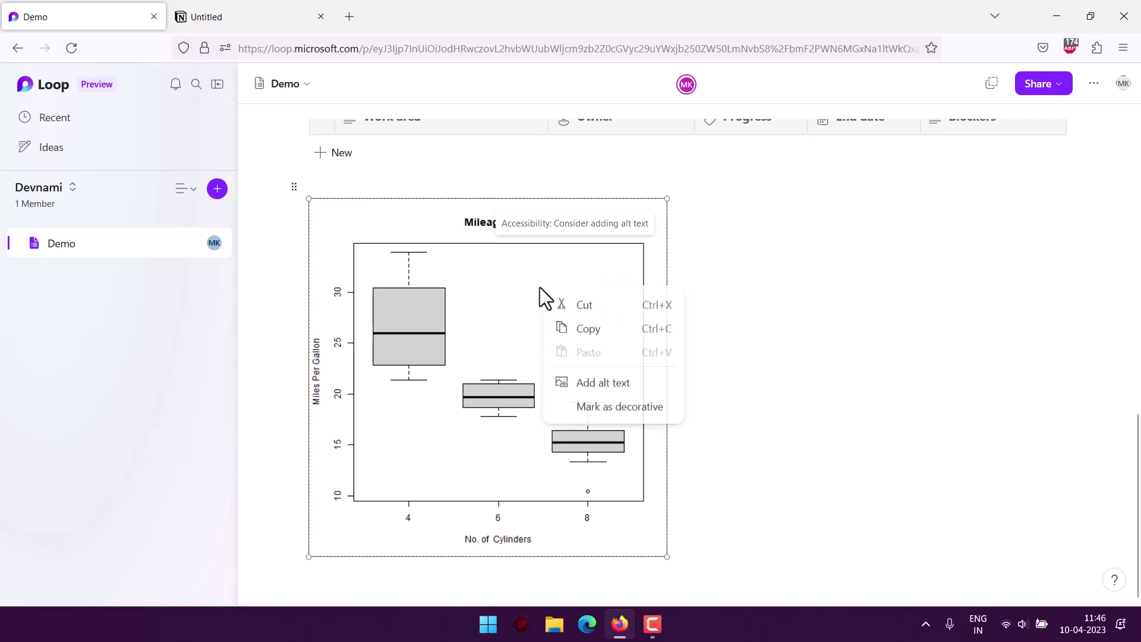
left_click(601, 409)
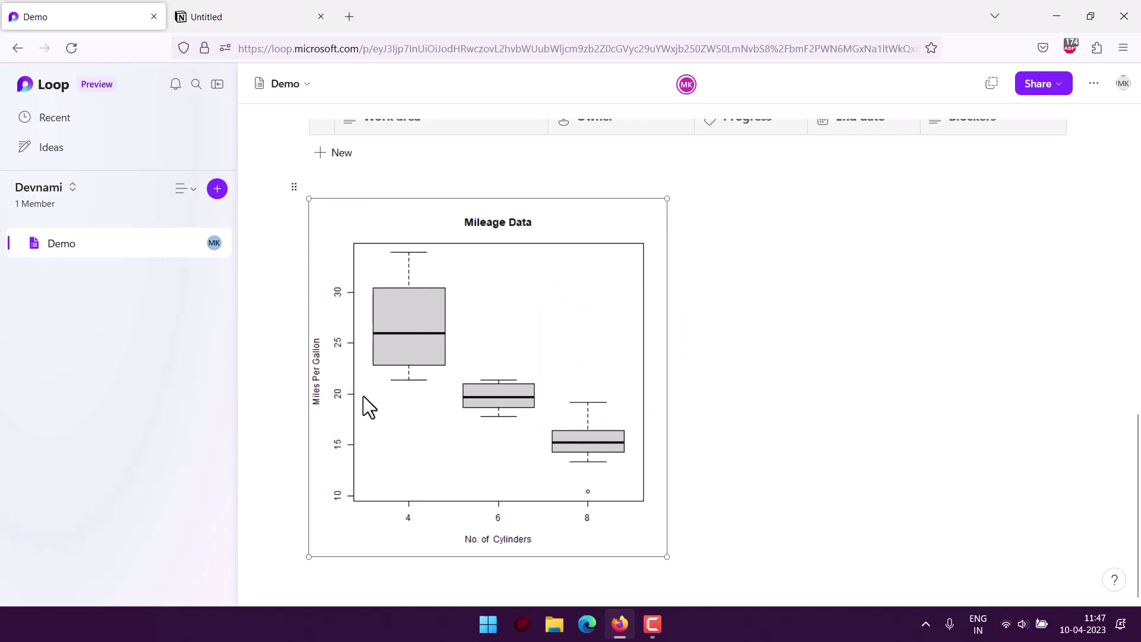
- Insert a date on the empty line below the boxplot image and set it to April 11, 2023
left_click(348, 575)
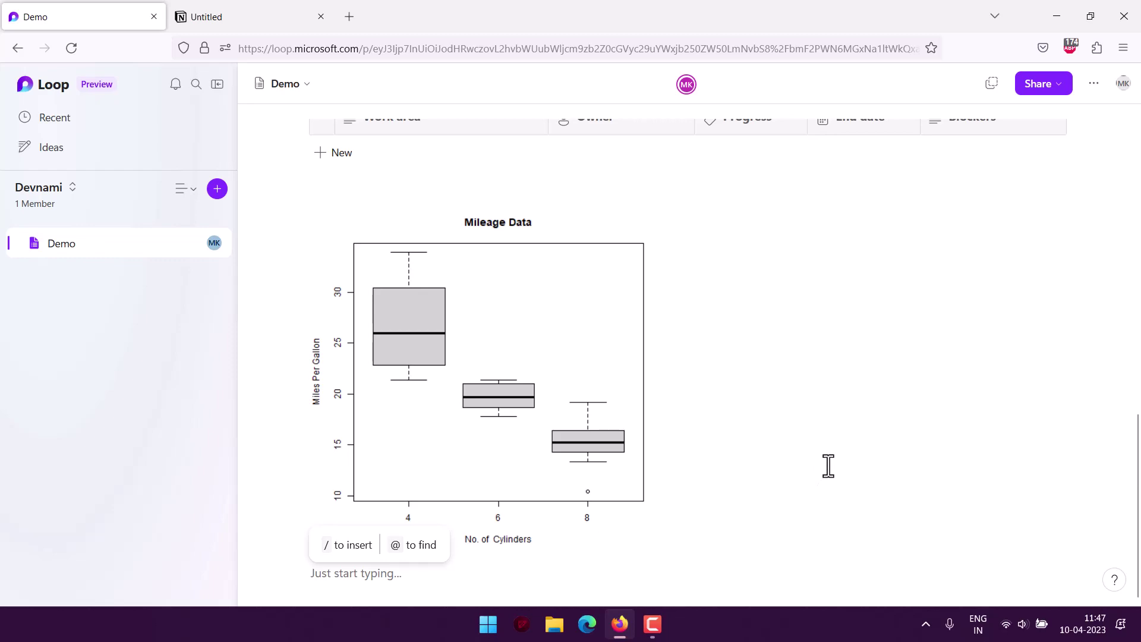
scroll(828, 465, "up", 12)
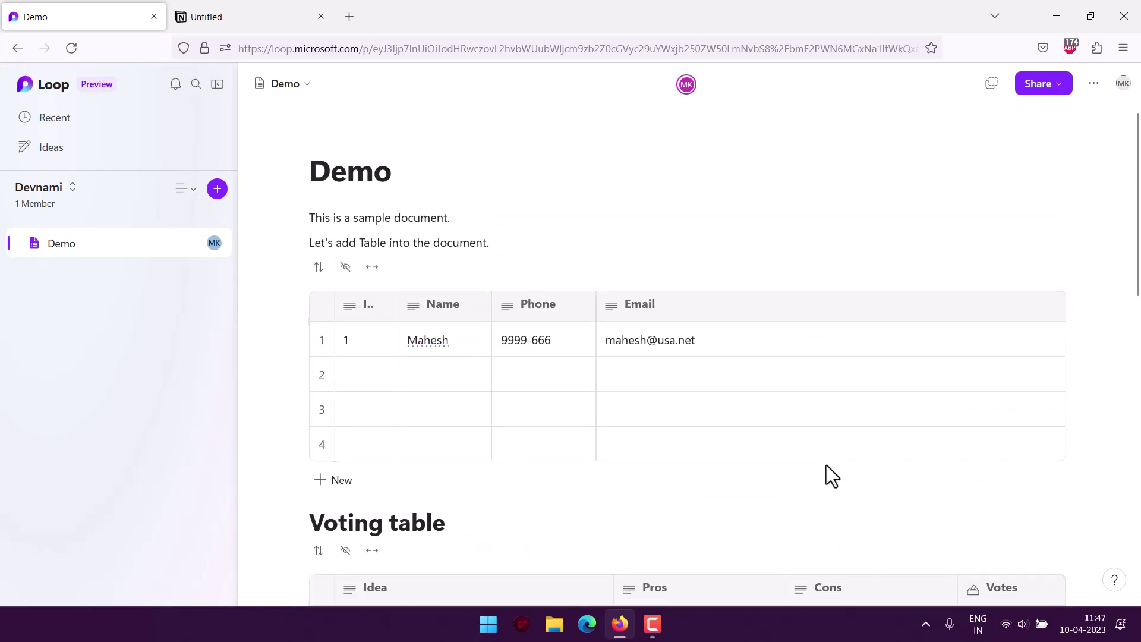
scroll(826, 465, "down", 12)
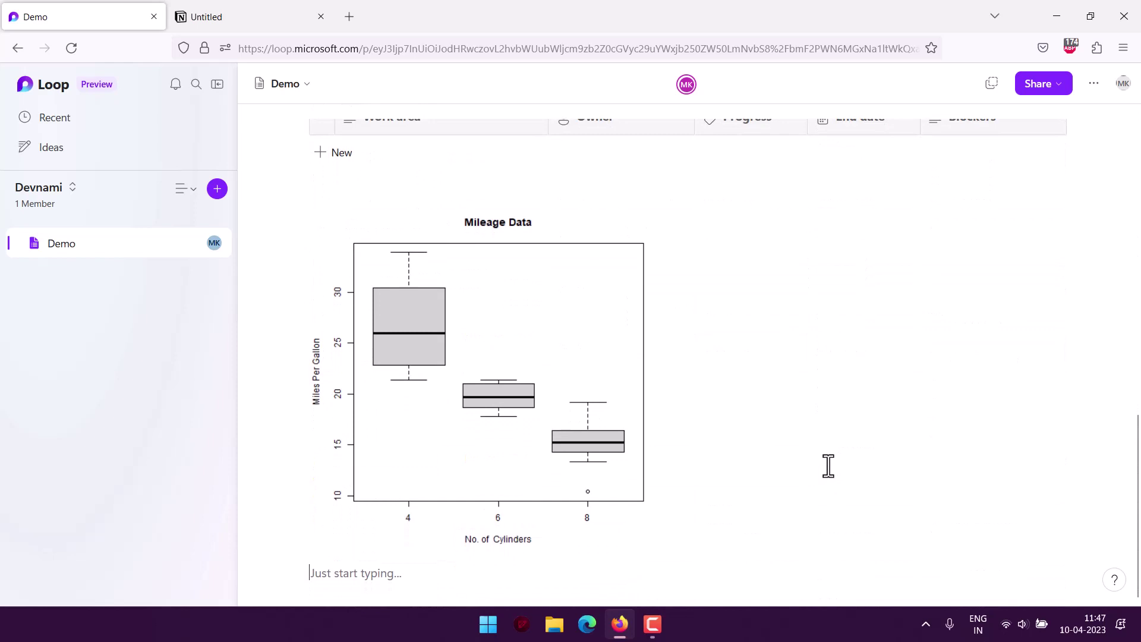
type("/")
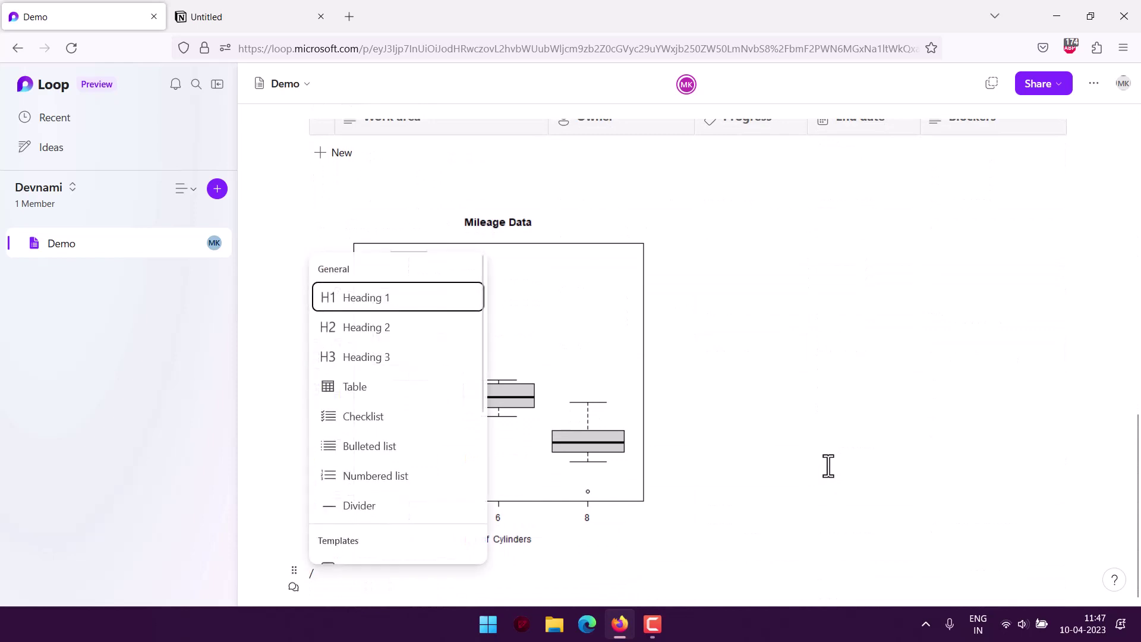
scroll(467, 436, "down", 3)
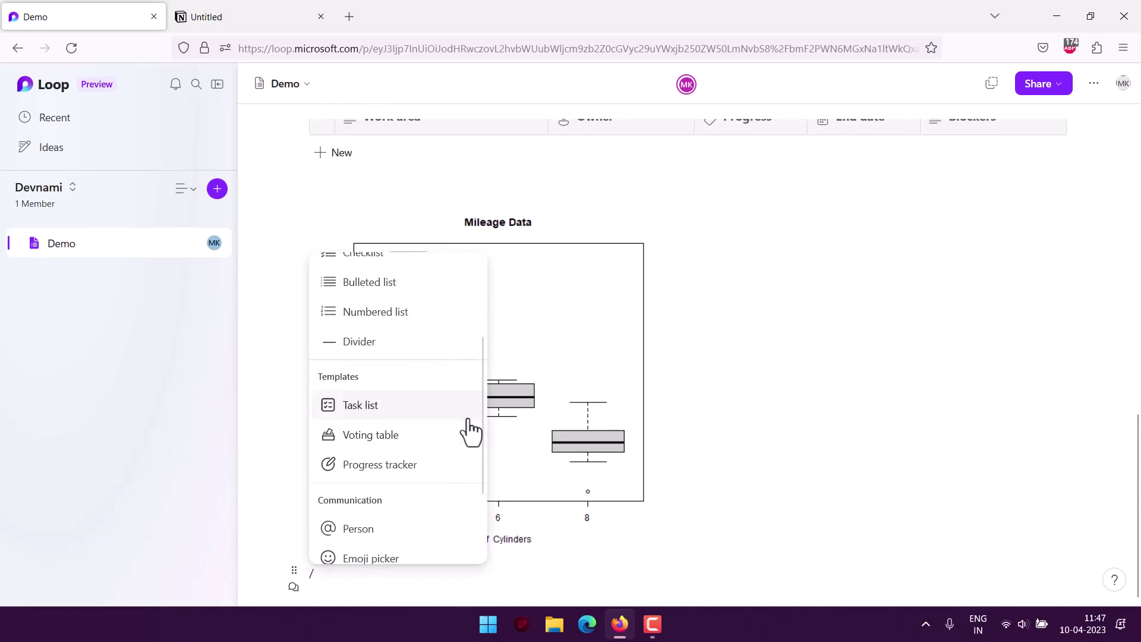
scroll(471, 432, "down", 2)
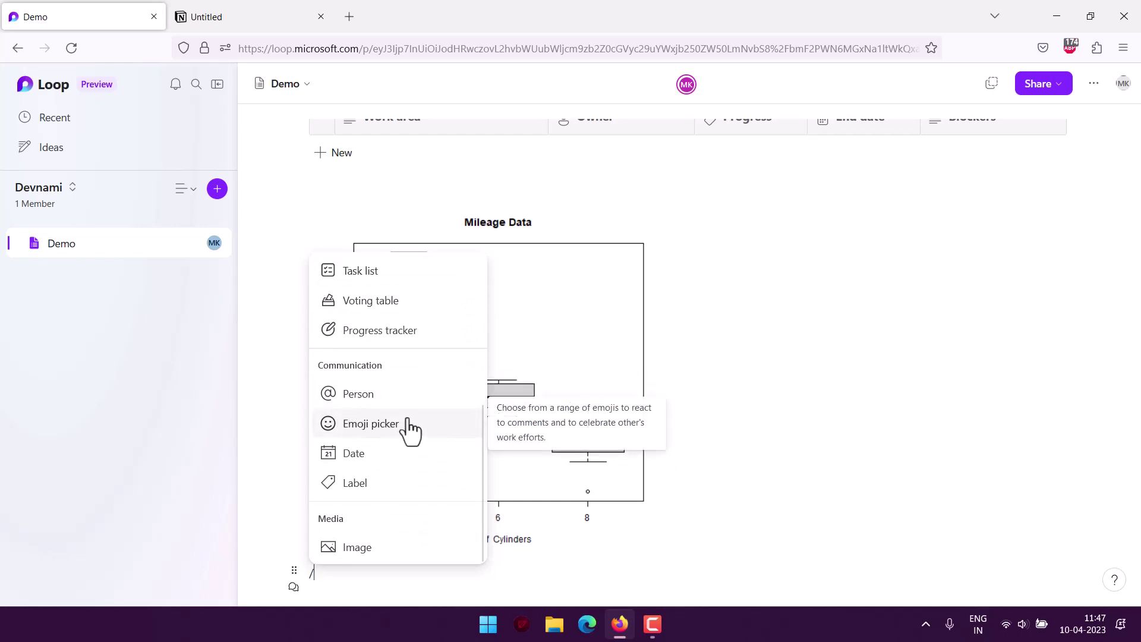
left_click(359, 455)
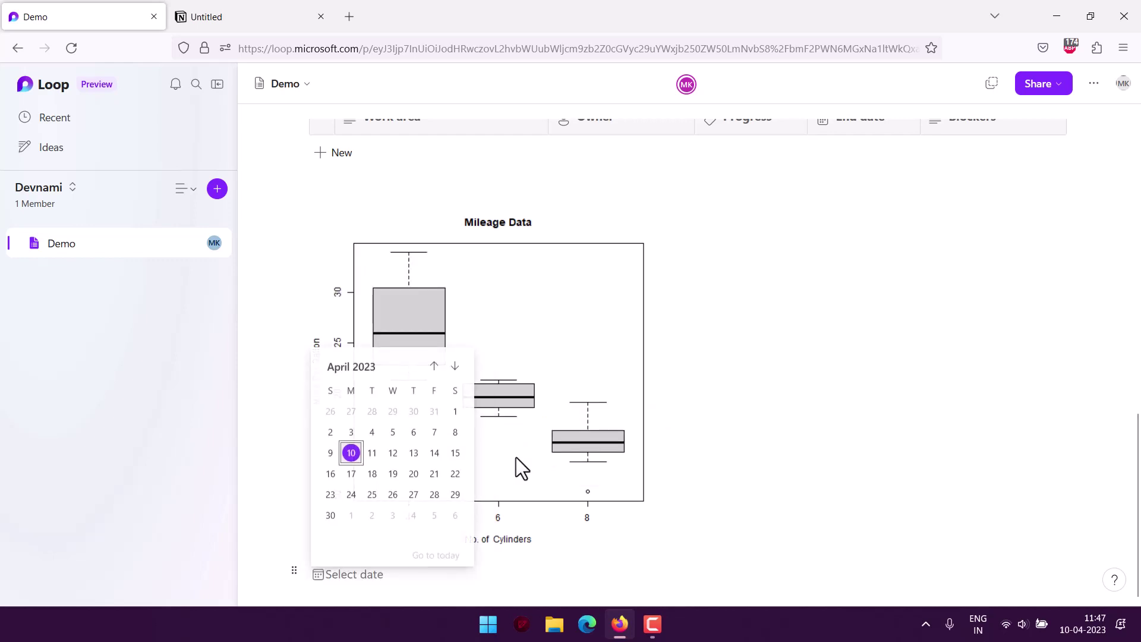
left_click(369, 454)
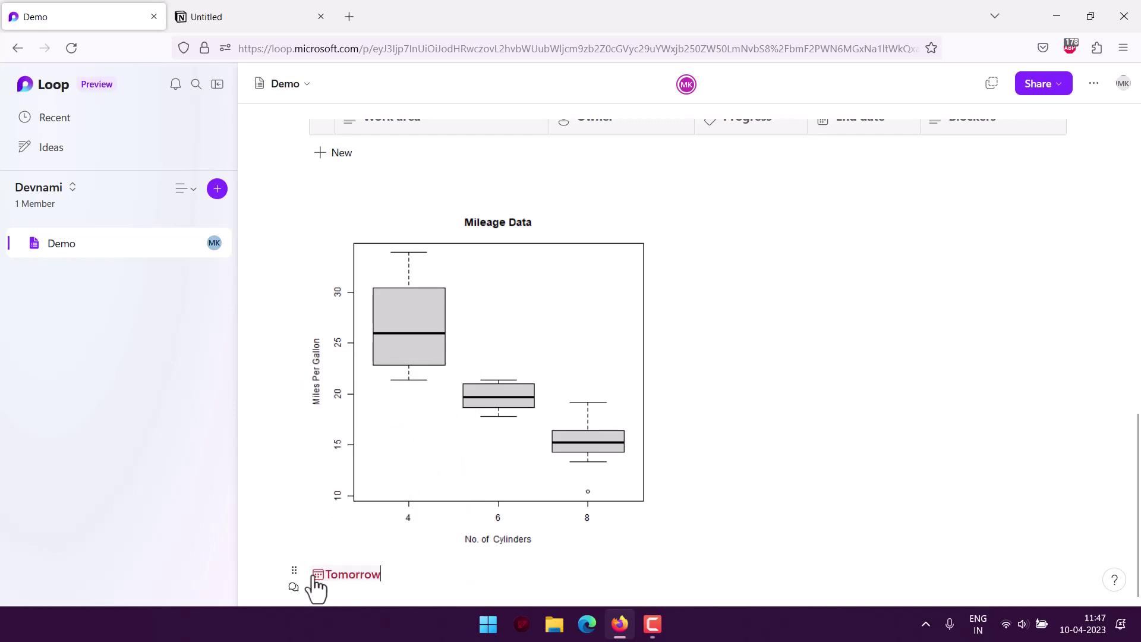
- Change the date below the boxplot image to Wednesday, April 26, 2023
left_click(355, 576)
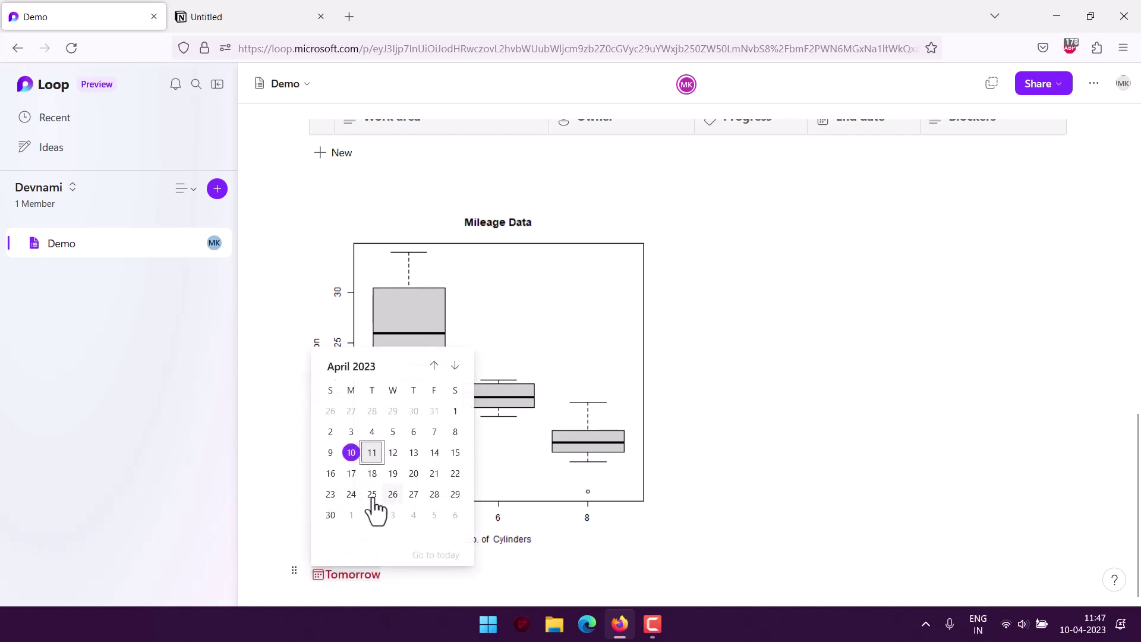
left_click(393, 494)
left_click(476, 572)
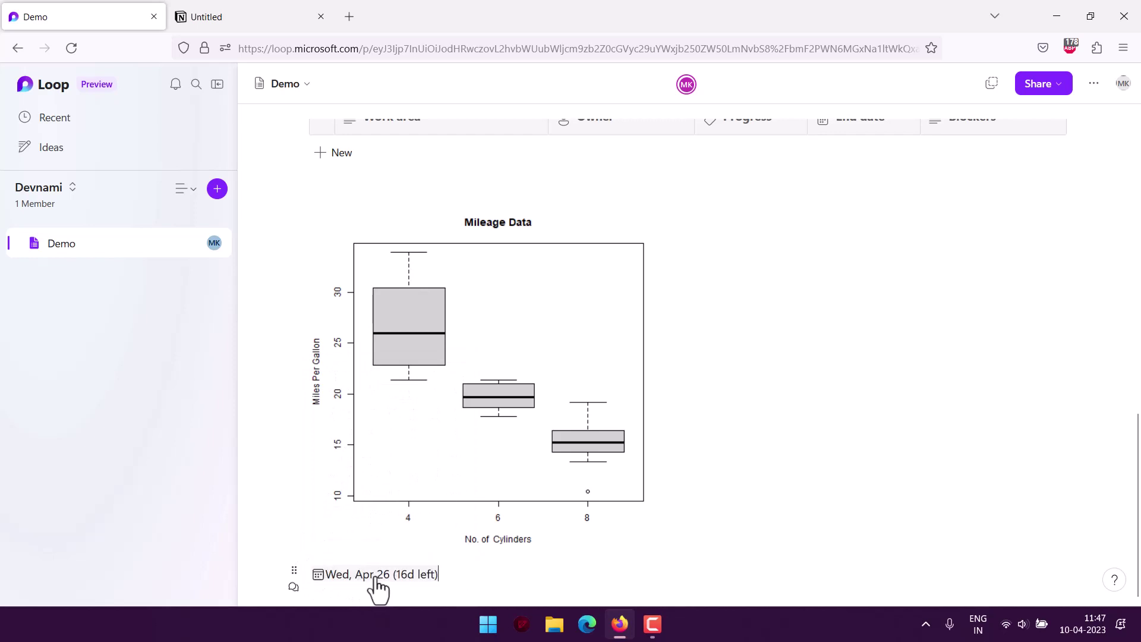
left_click(294, 572)
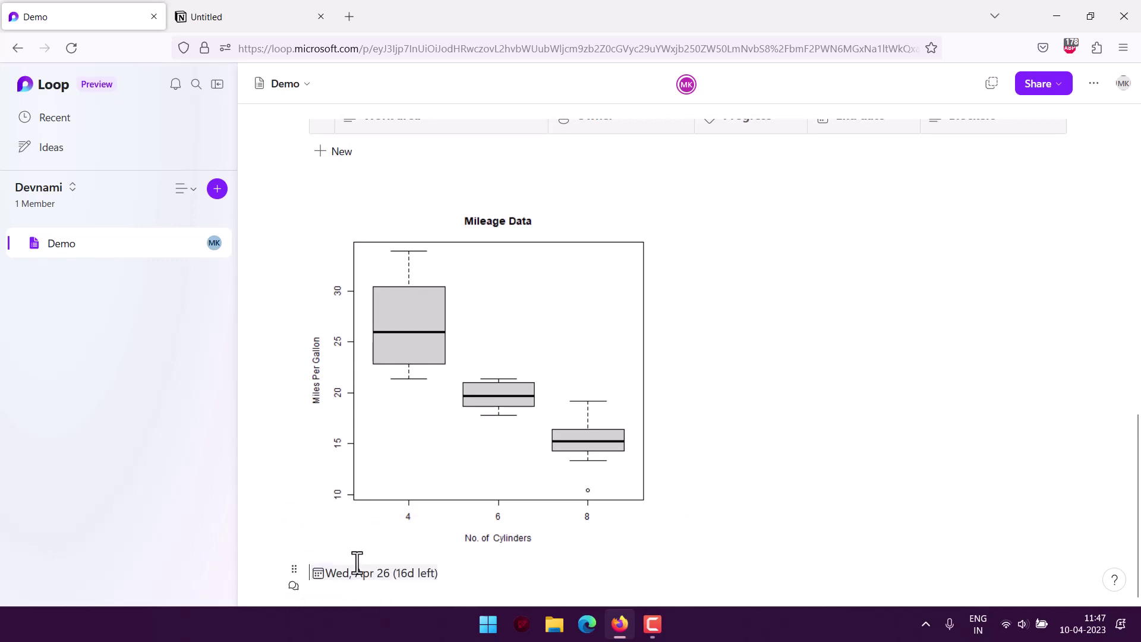
left_click(376, 581)
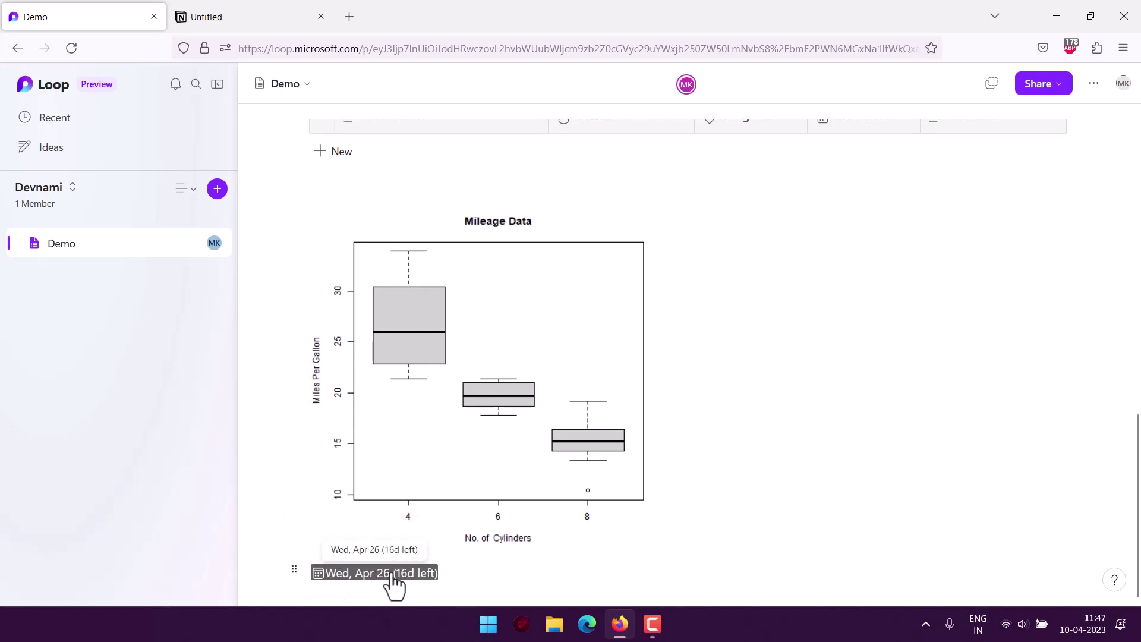
left_click(393, 586)
left_click(497, 565)
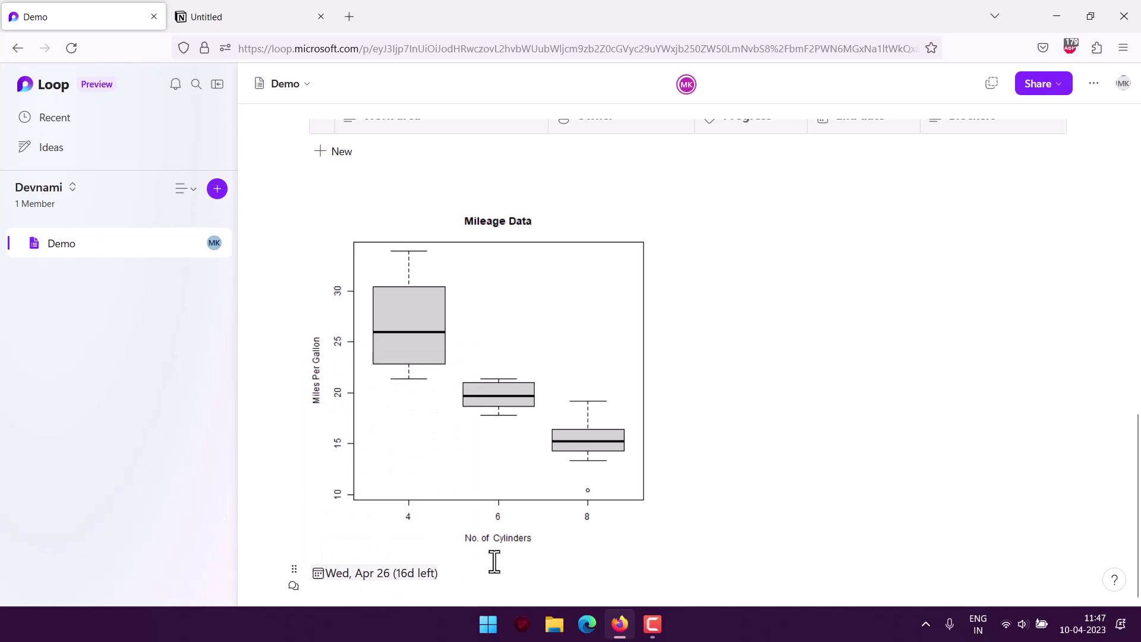
- Insert a label on a new line below the date and set it to the Low priority
key("Return")
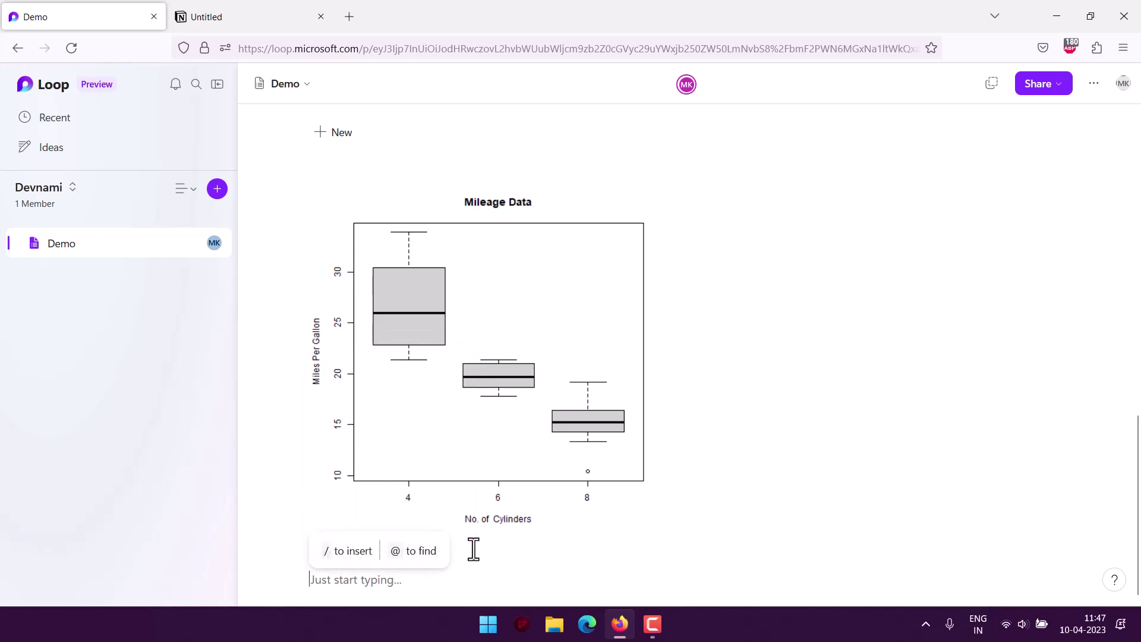
type("/")
scroll(476, 470, "down", 3)
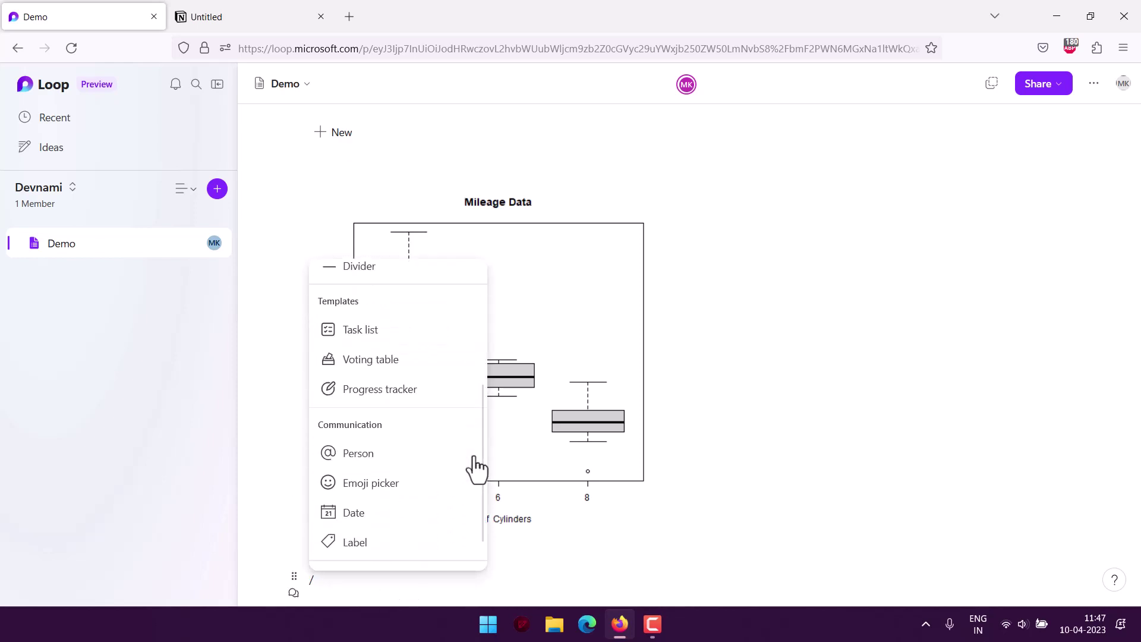
scroll(472, 466, "down", 1)
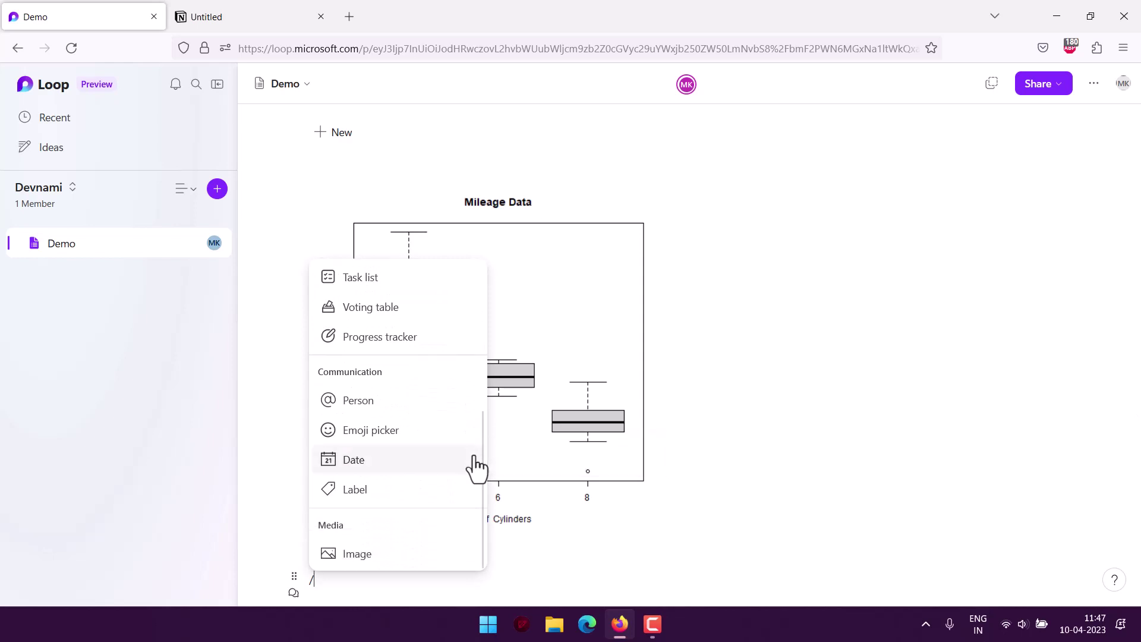
left_click(389, 497)
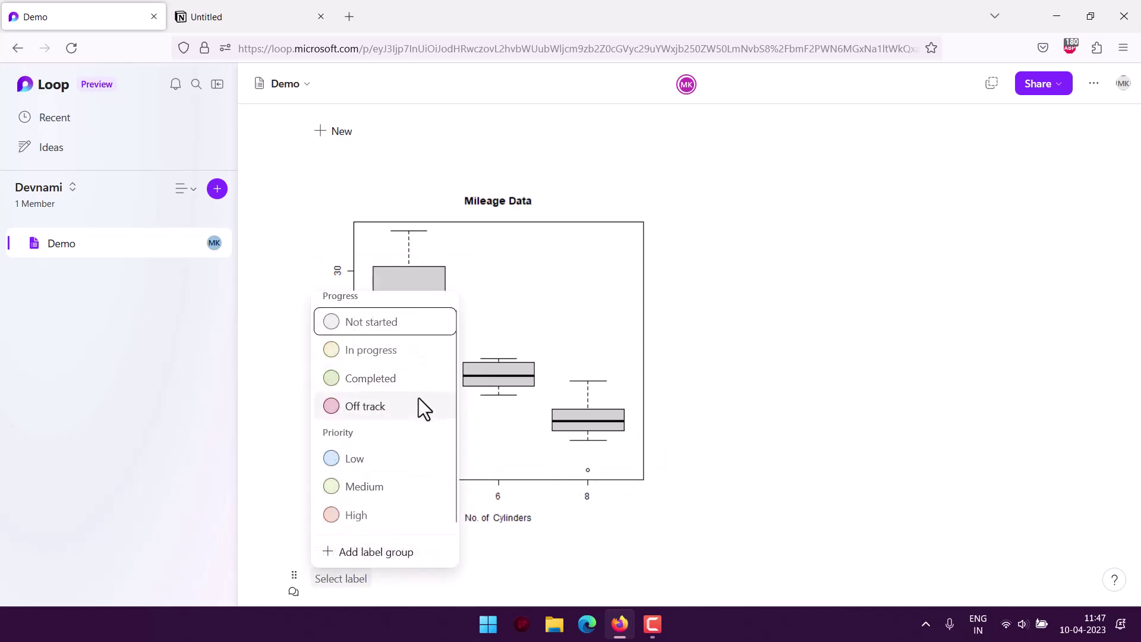
left_click(386, 460)
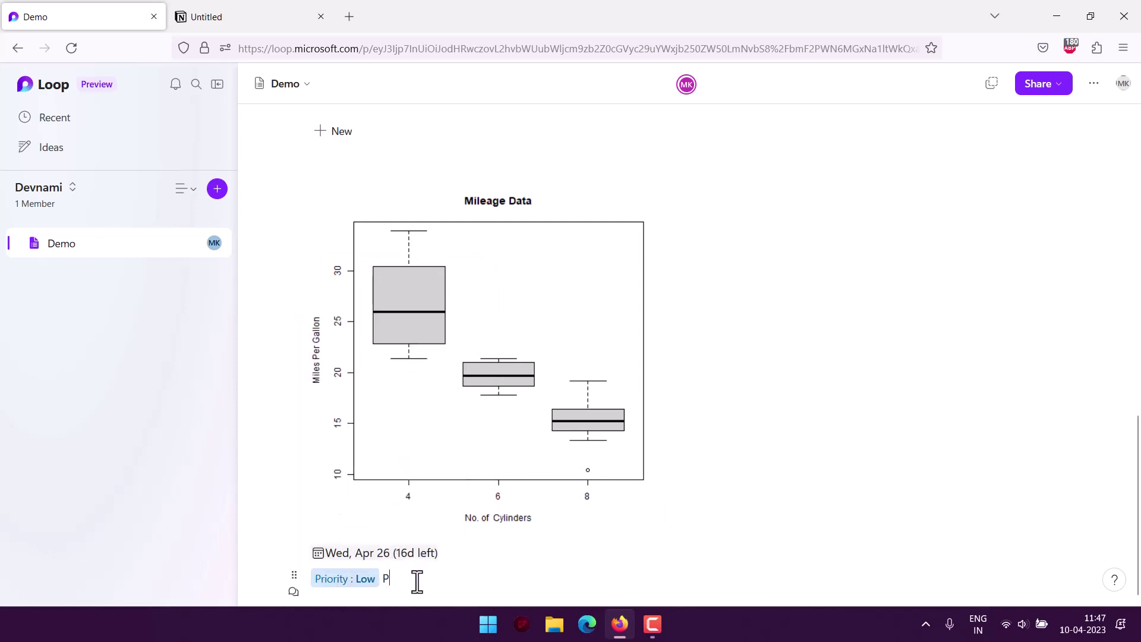
- Add the text "Please take a look at Notion instead." after the priority label
type("Please take a look at Notion ins")
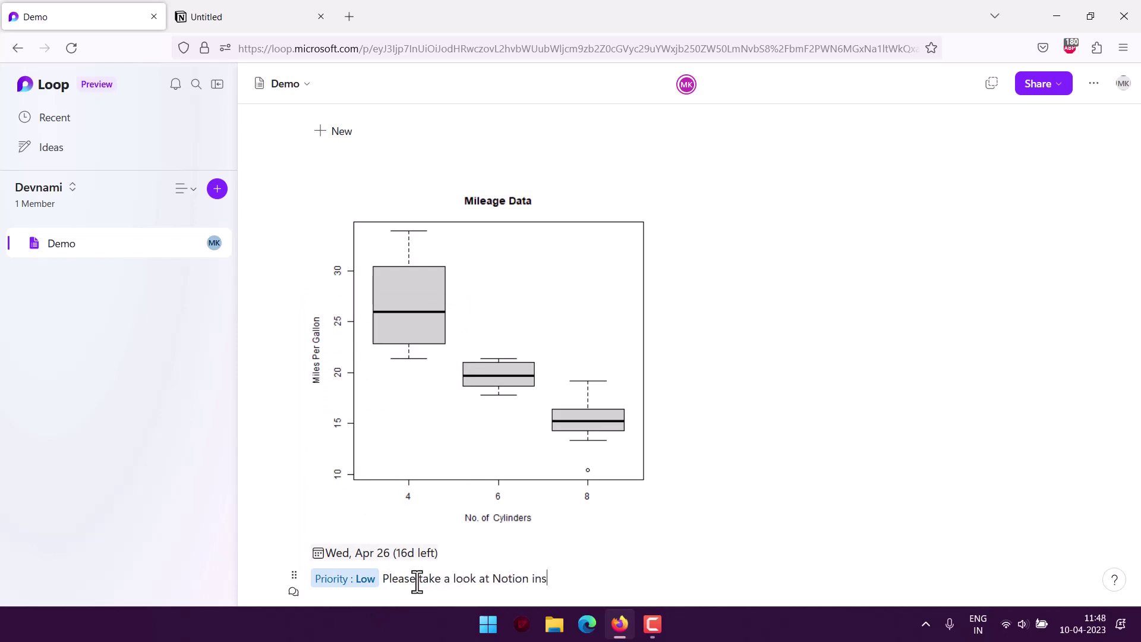
type("tead.")
scroll(594, 577, "down", 1)
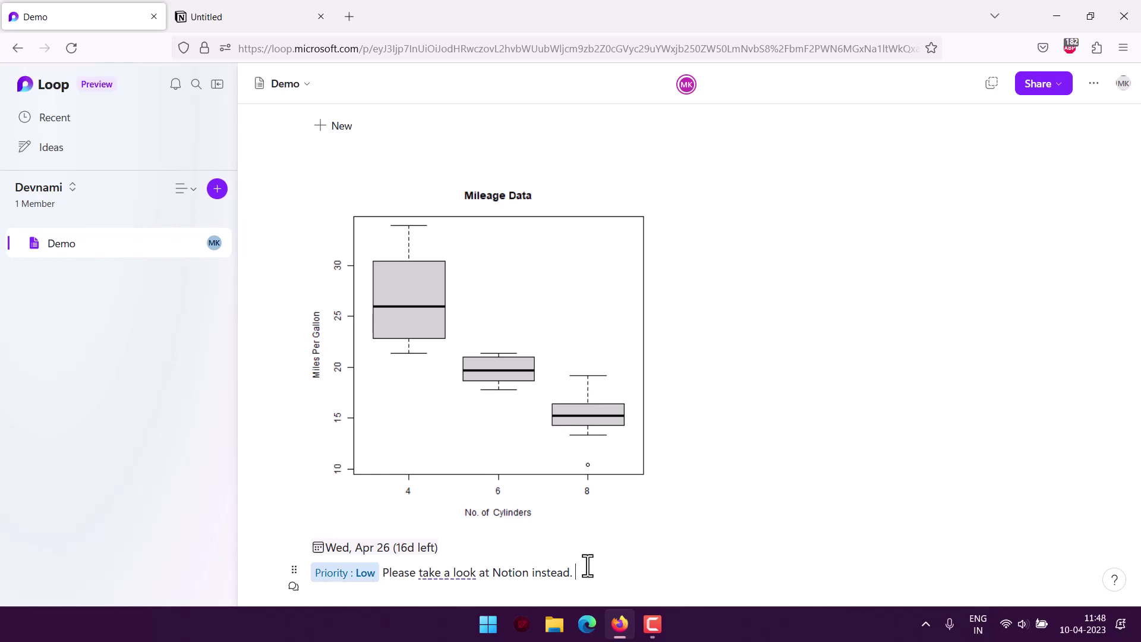
- Look over the Demo page's tables, progress tracker, image, date and priority line
scroll(587, 566, "up", 15)
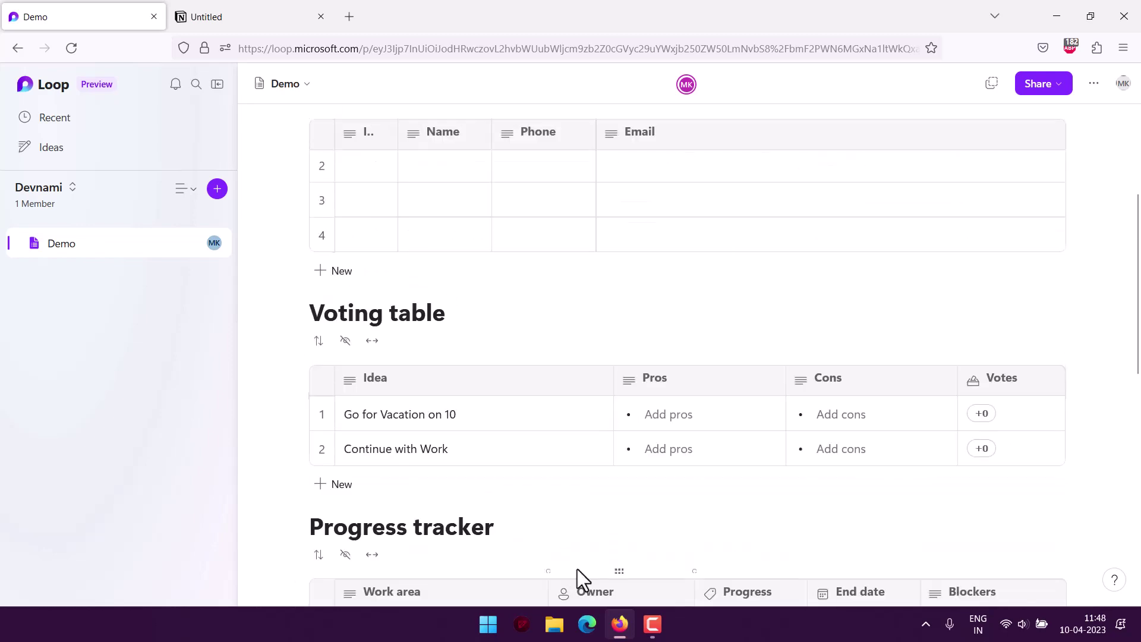
scroll(577, 570, "down", 15)
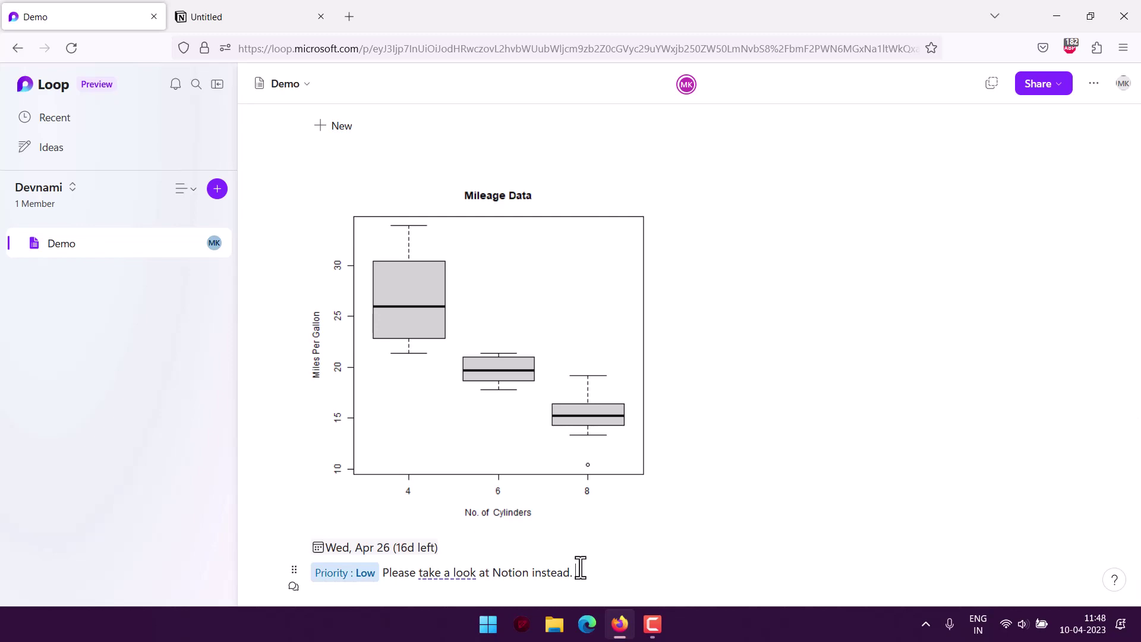
scroll(790, 529, "up", 12)
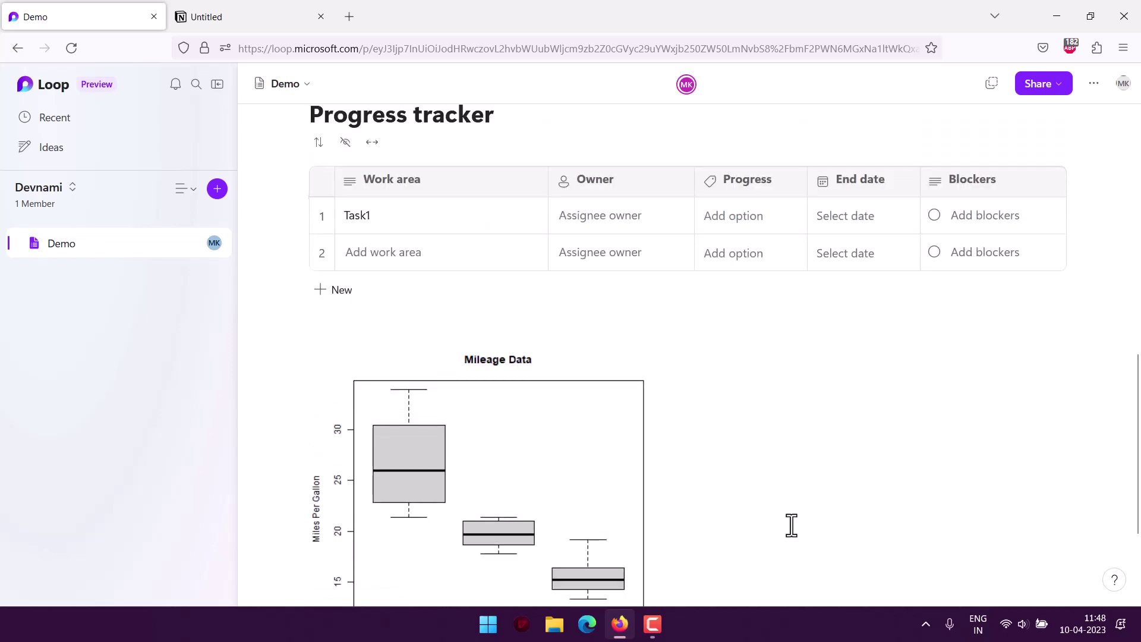
scroll(791, 525, "up", 3)
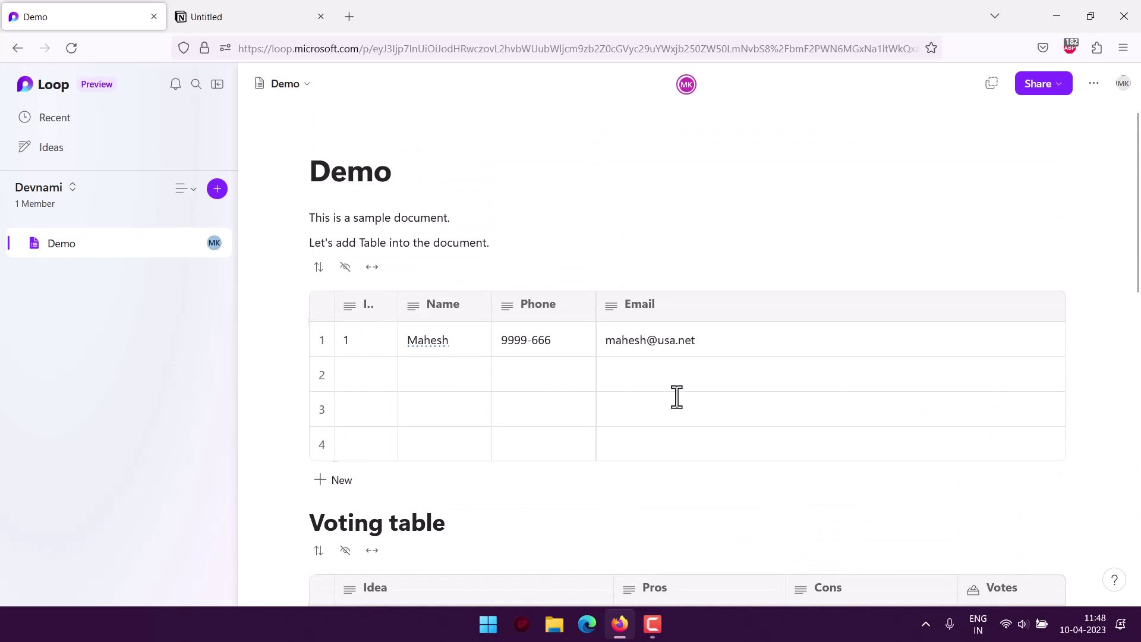
left_click(551, 242)
scroll(552, 241, "down", 13)
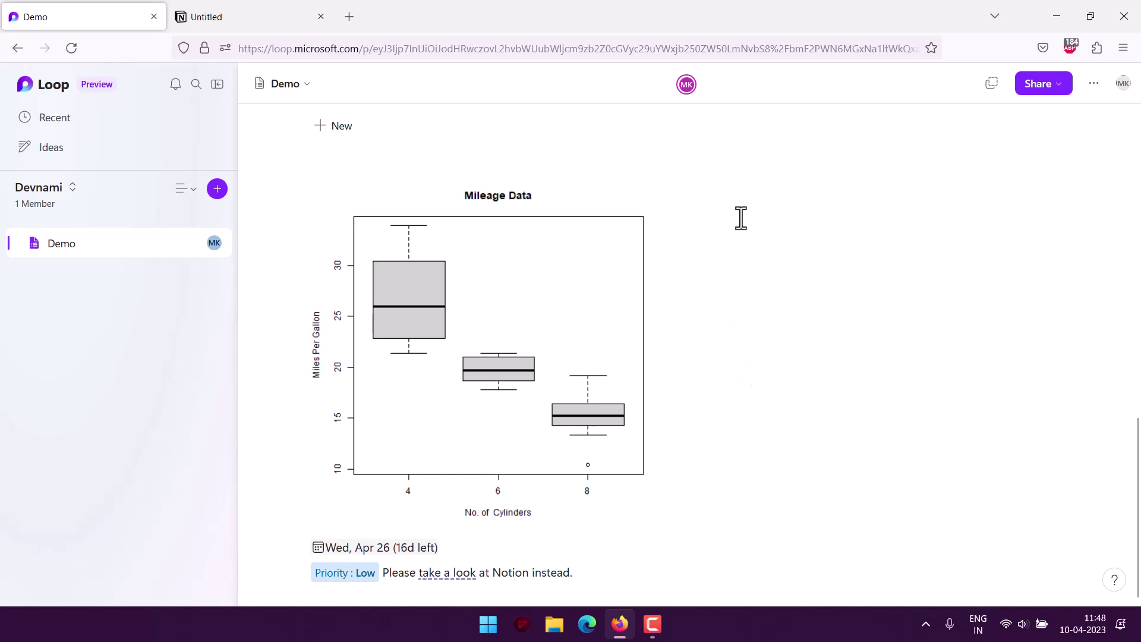
- Copy the share link that gives access to the Demo page only, and close the link dialog
left_click(1063, 89)
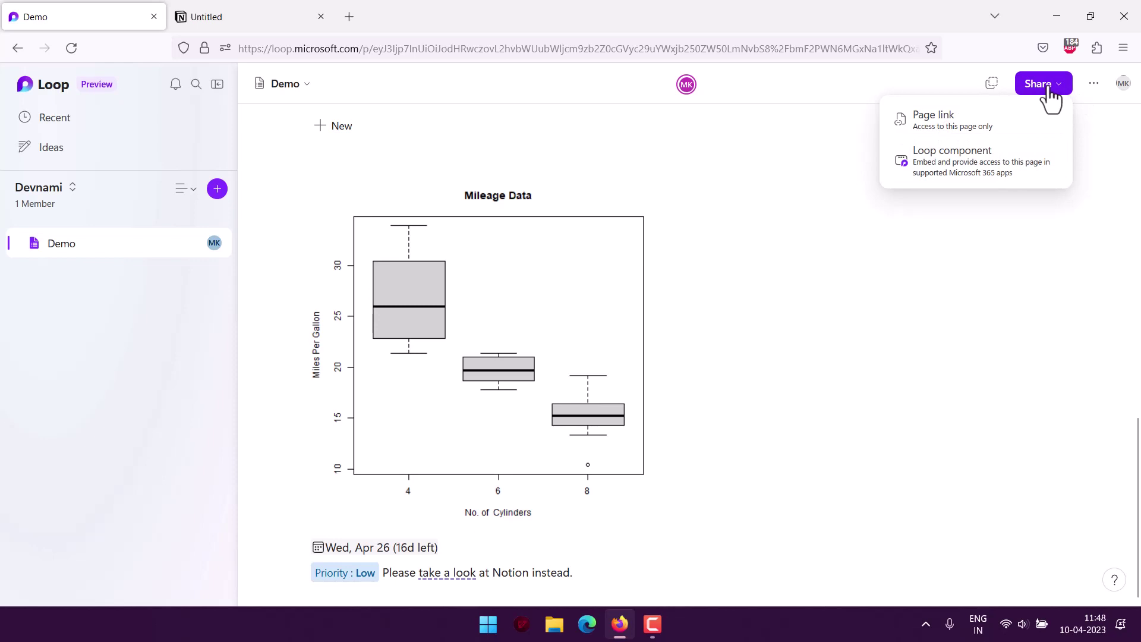
left_click(945, 127)
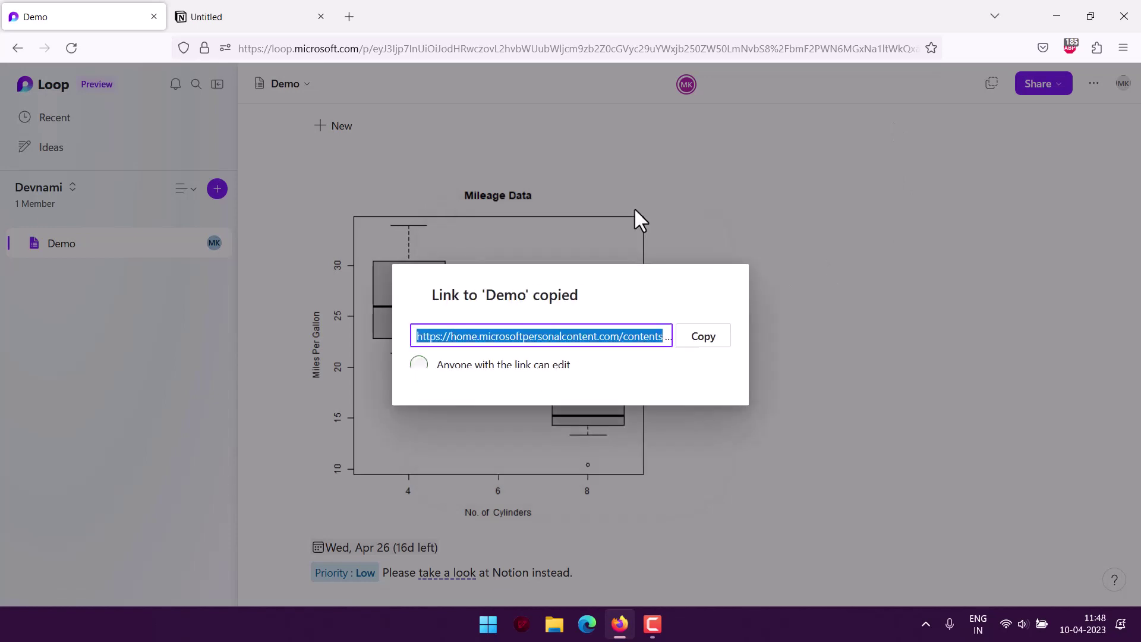
triple_click(612, 333)
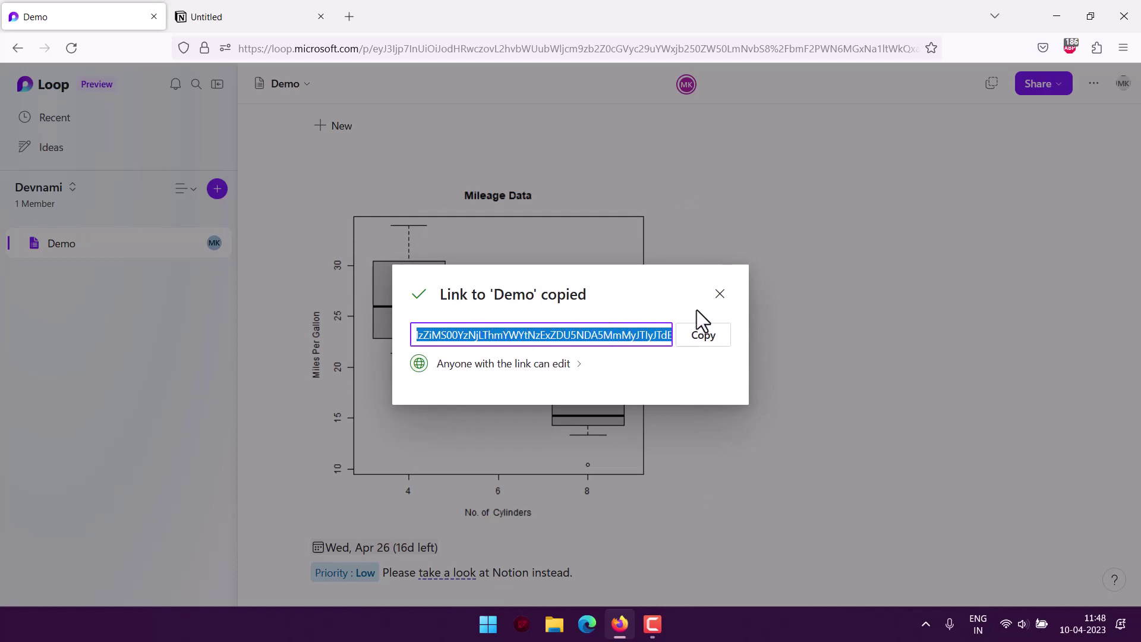
left_click(720, 295)
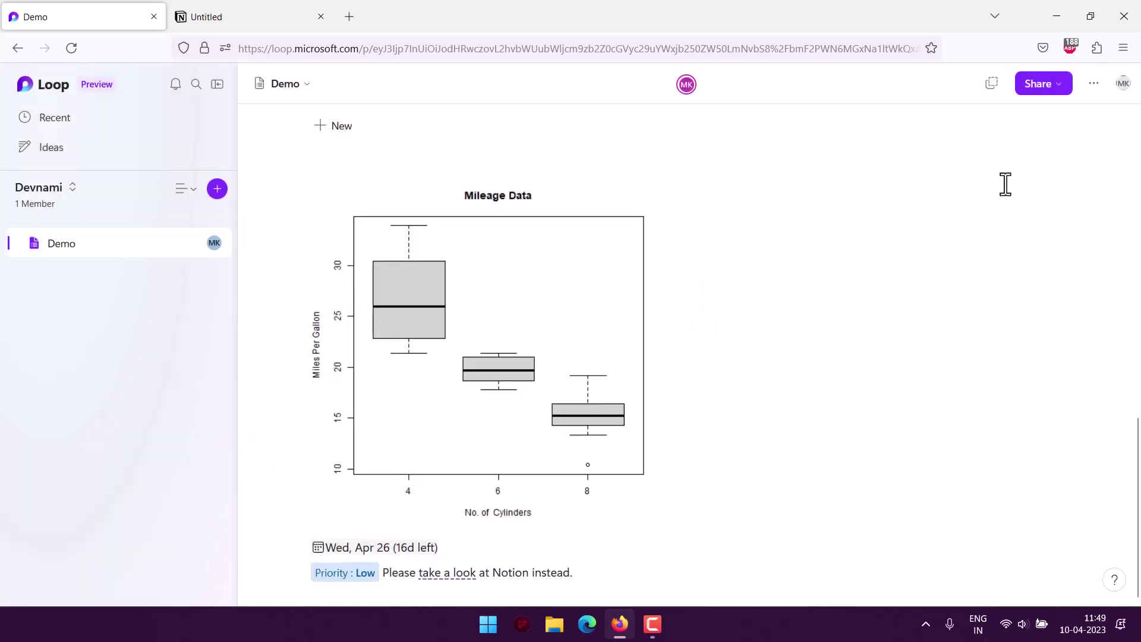
- Copy the Demo page's share link as a Loop component and close the link dialog
left_click(1059, 87)
left_click(962, 158)
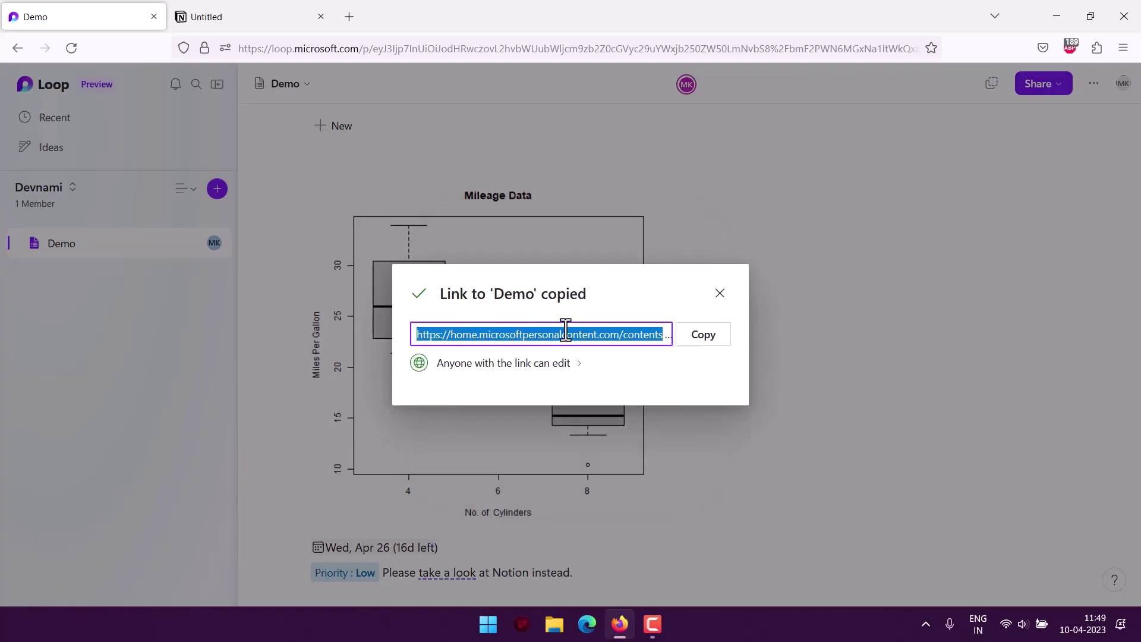
left_click(721, 294)
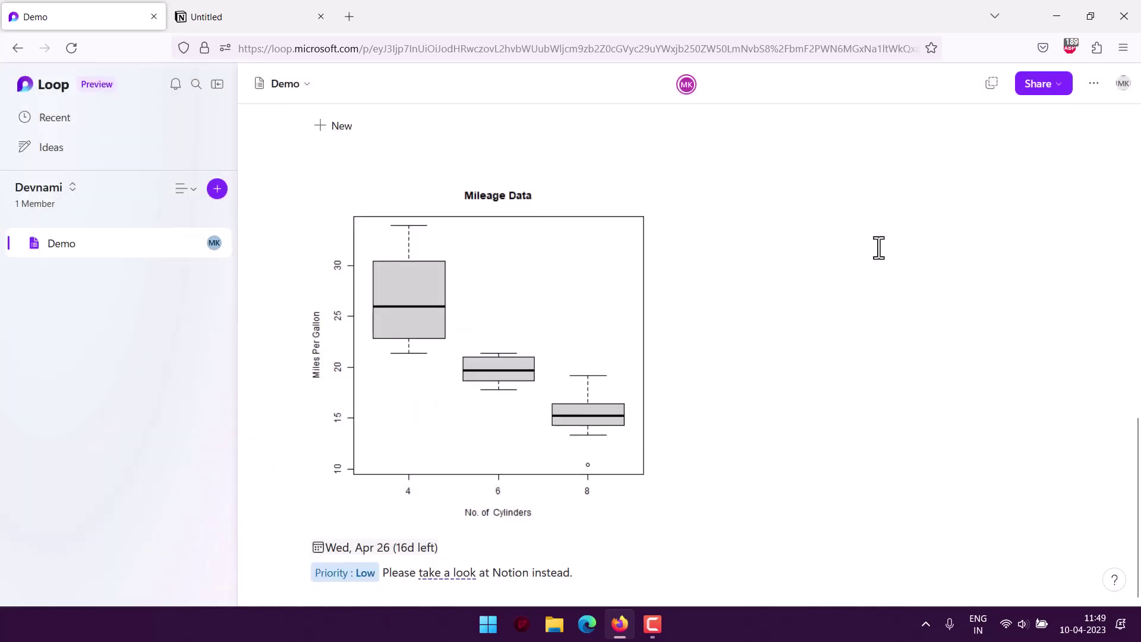
- Review the whole Demo page from title to last line, and switch to the untitled page in Notion
scroll(853, 279, "up", 10)
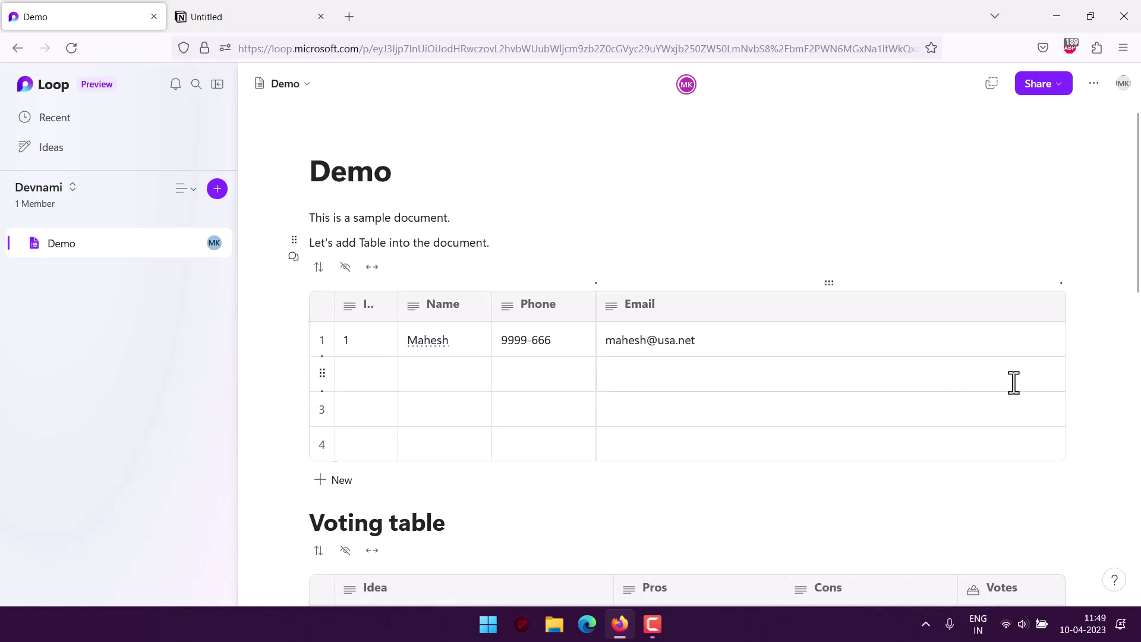
scroll(1014, 382, "down", 3)
scroll(828, 339, "up", 3)
scroll(828, 337, "down", 15)
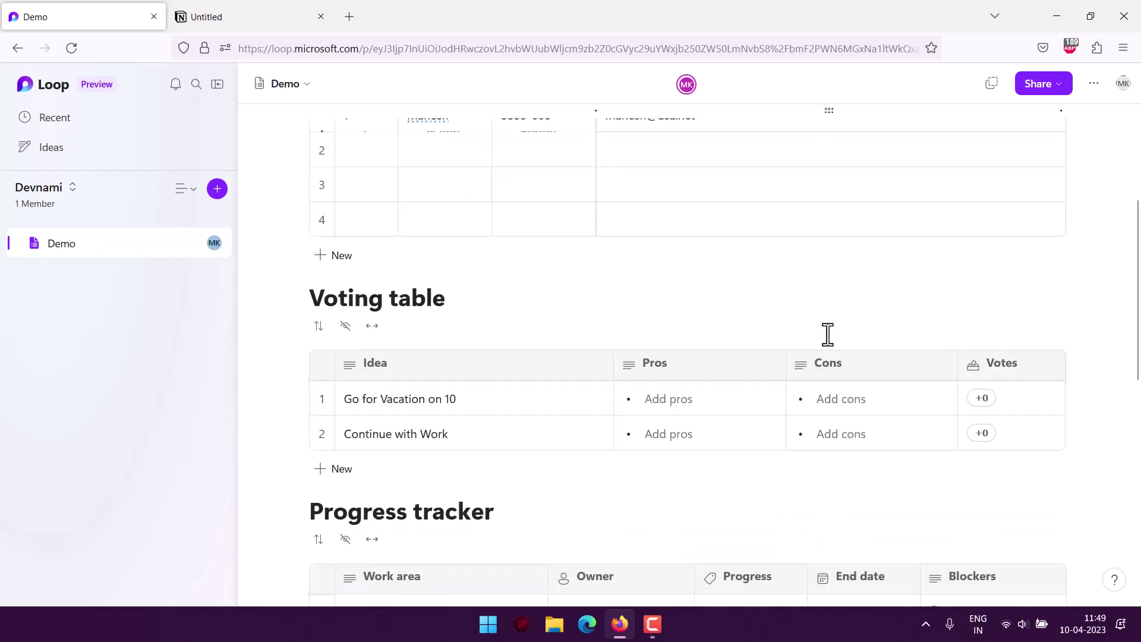
scroll(828, 335, "up", 15)
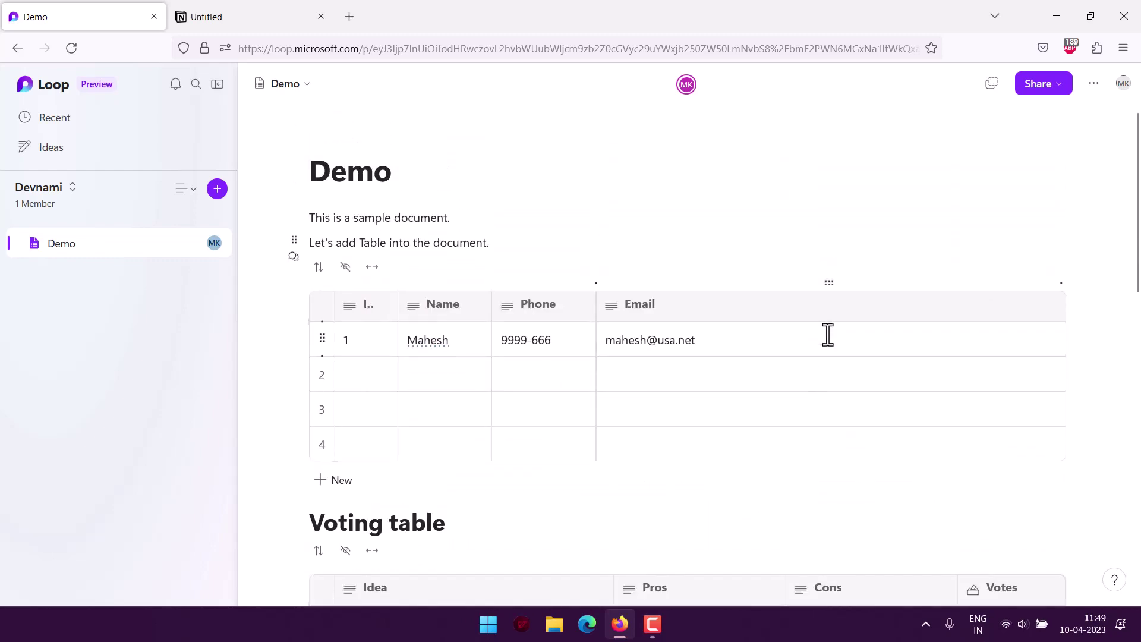
scroll(828, 334, "down", 15)
scroll(828, 335, "up", 15)
left_click(272, 23)
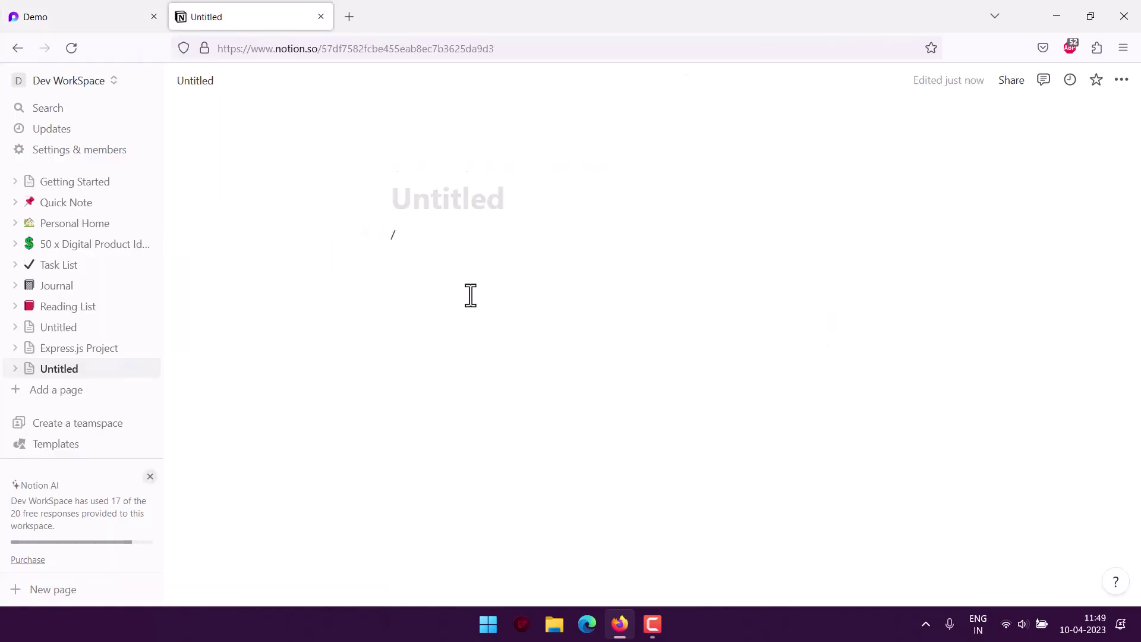